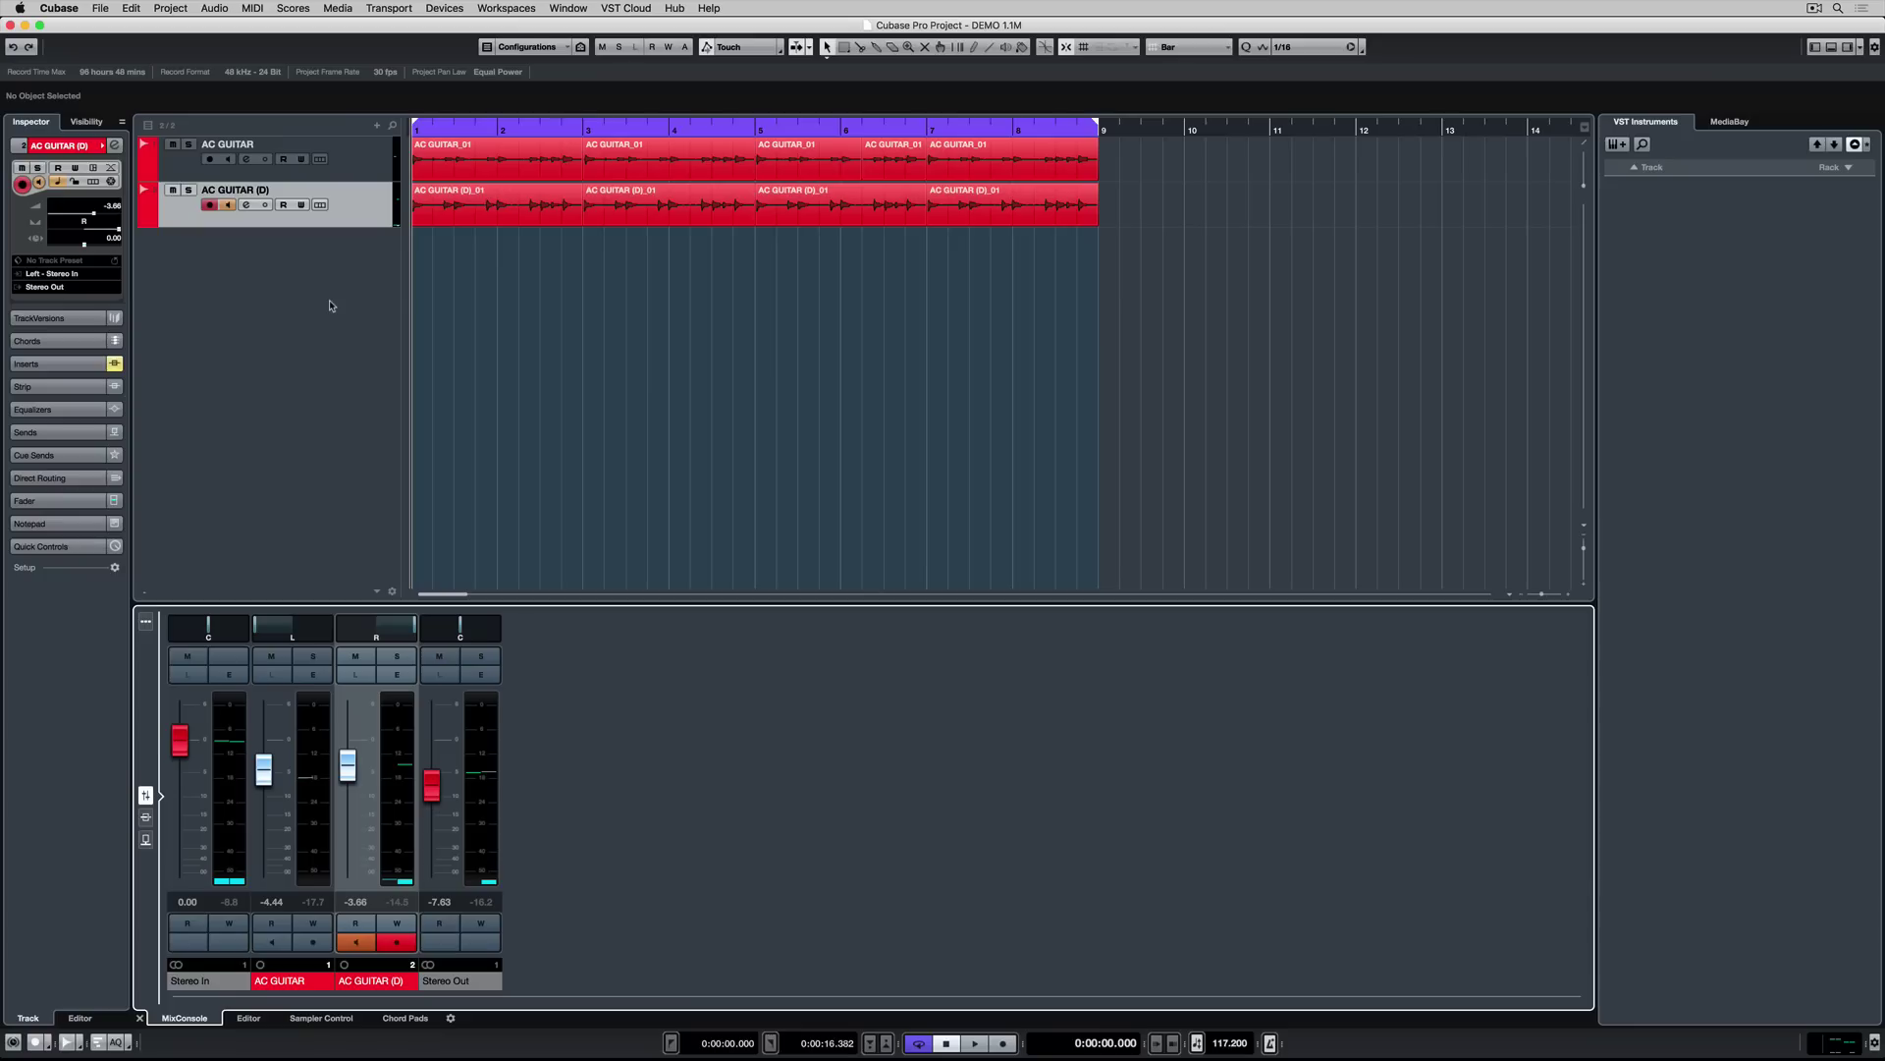
# Step: Open the Add Track list of track types from the project window
pyautogui.click(331, 304)
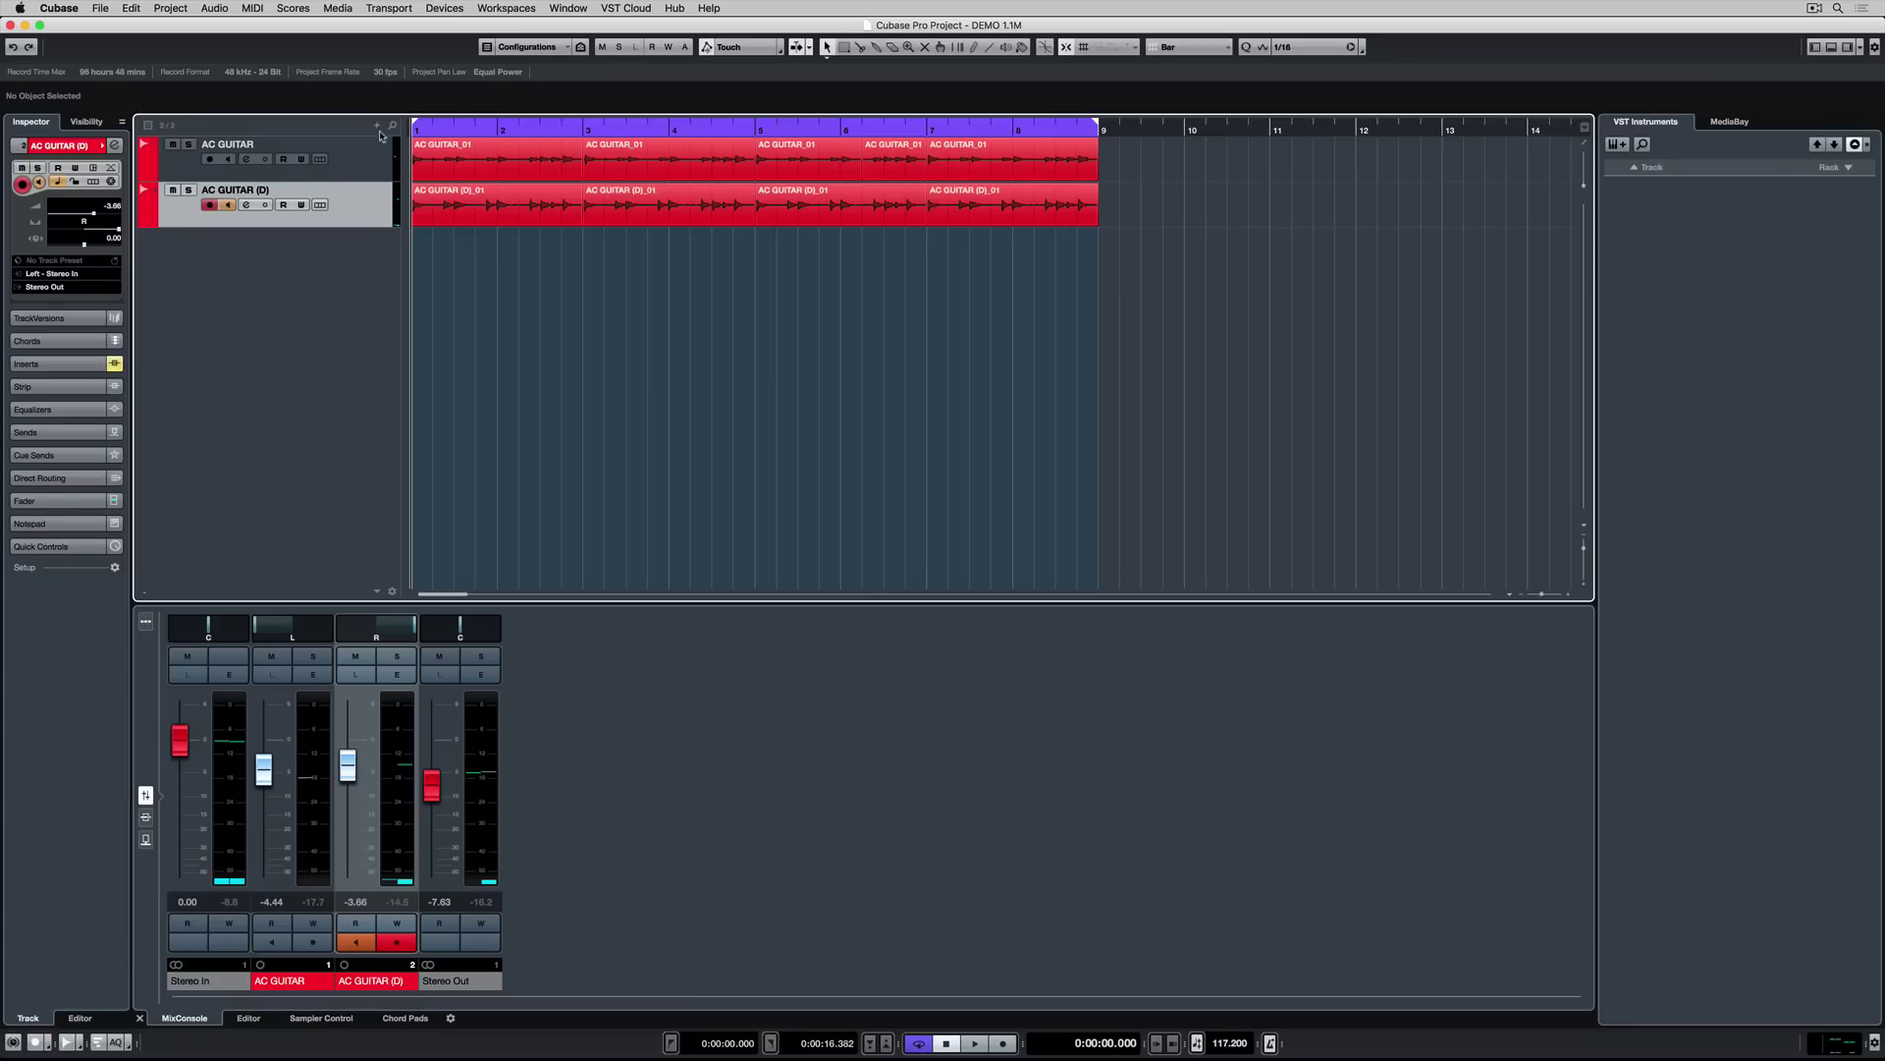
pyautogui.click(377, 127)
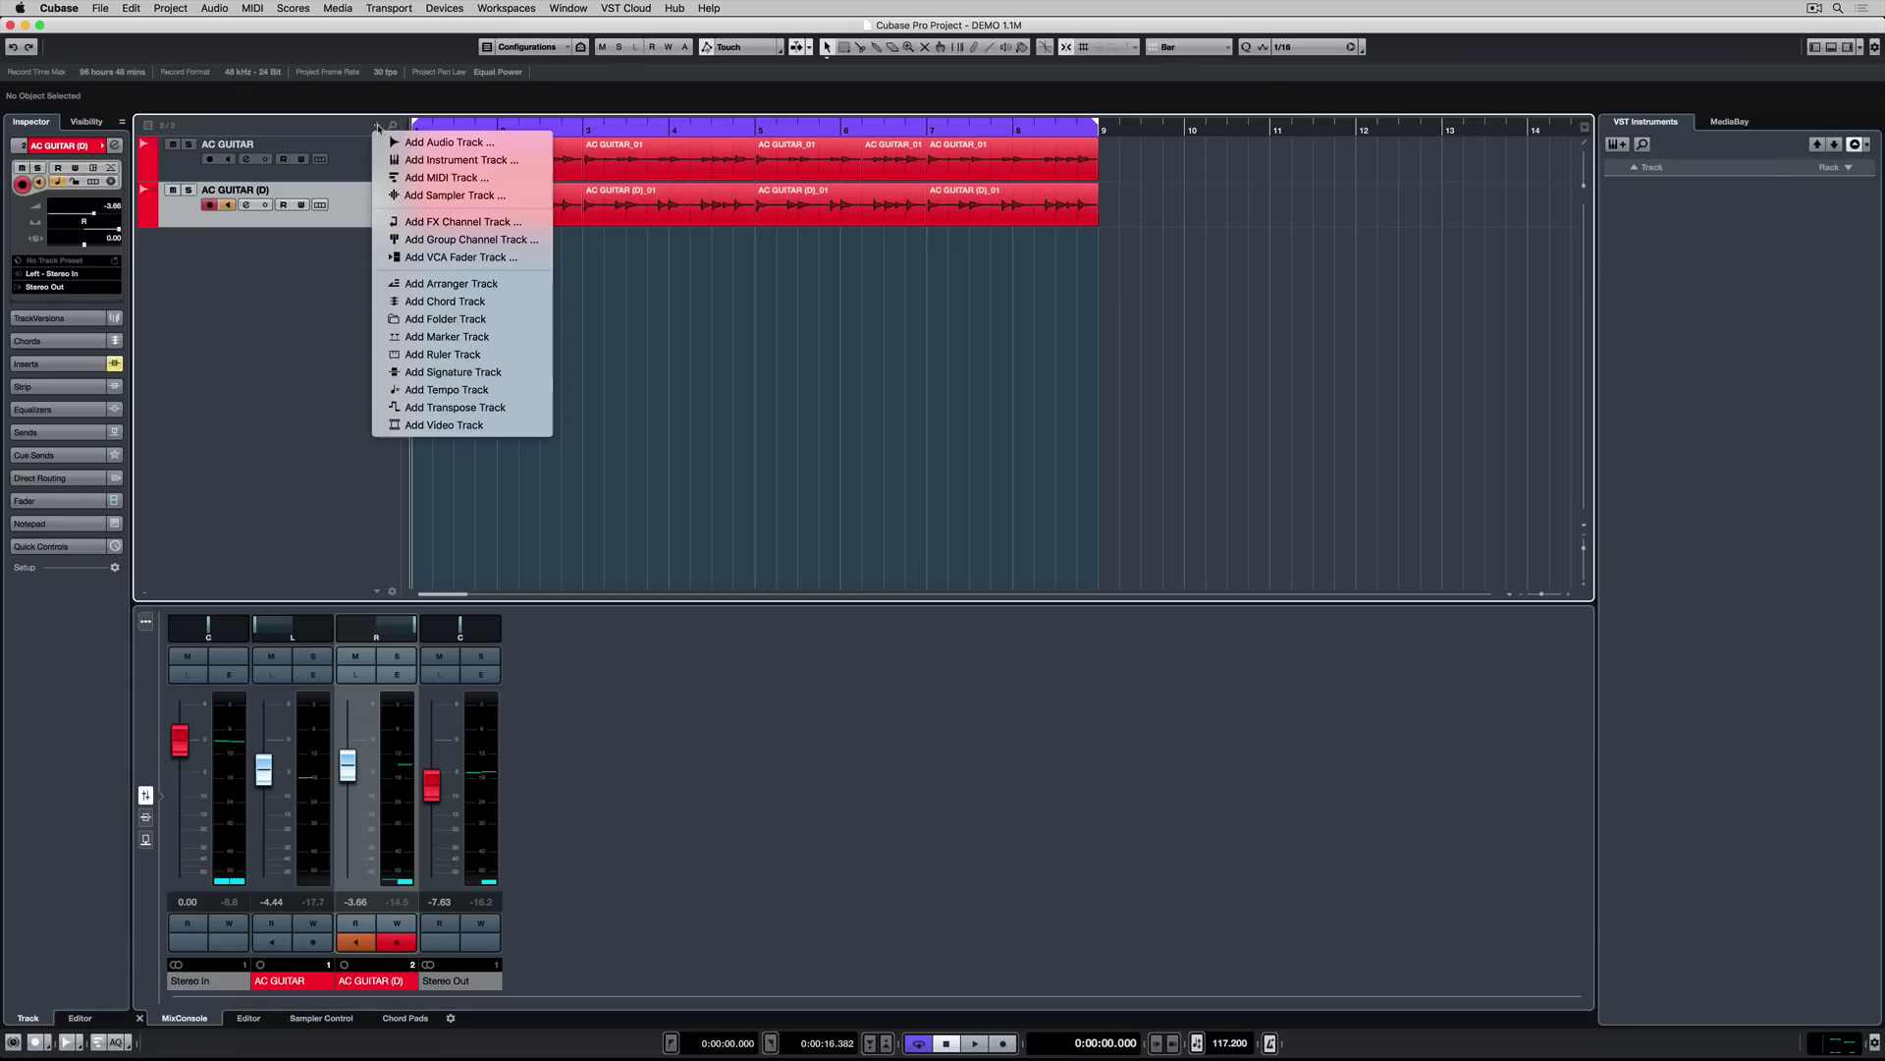
# Step: Add a MIDI track named REFACE MIDI, routed to reface CS on channel 1
pyautogui.click(447, 178)
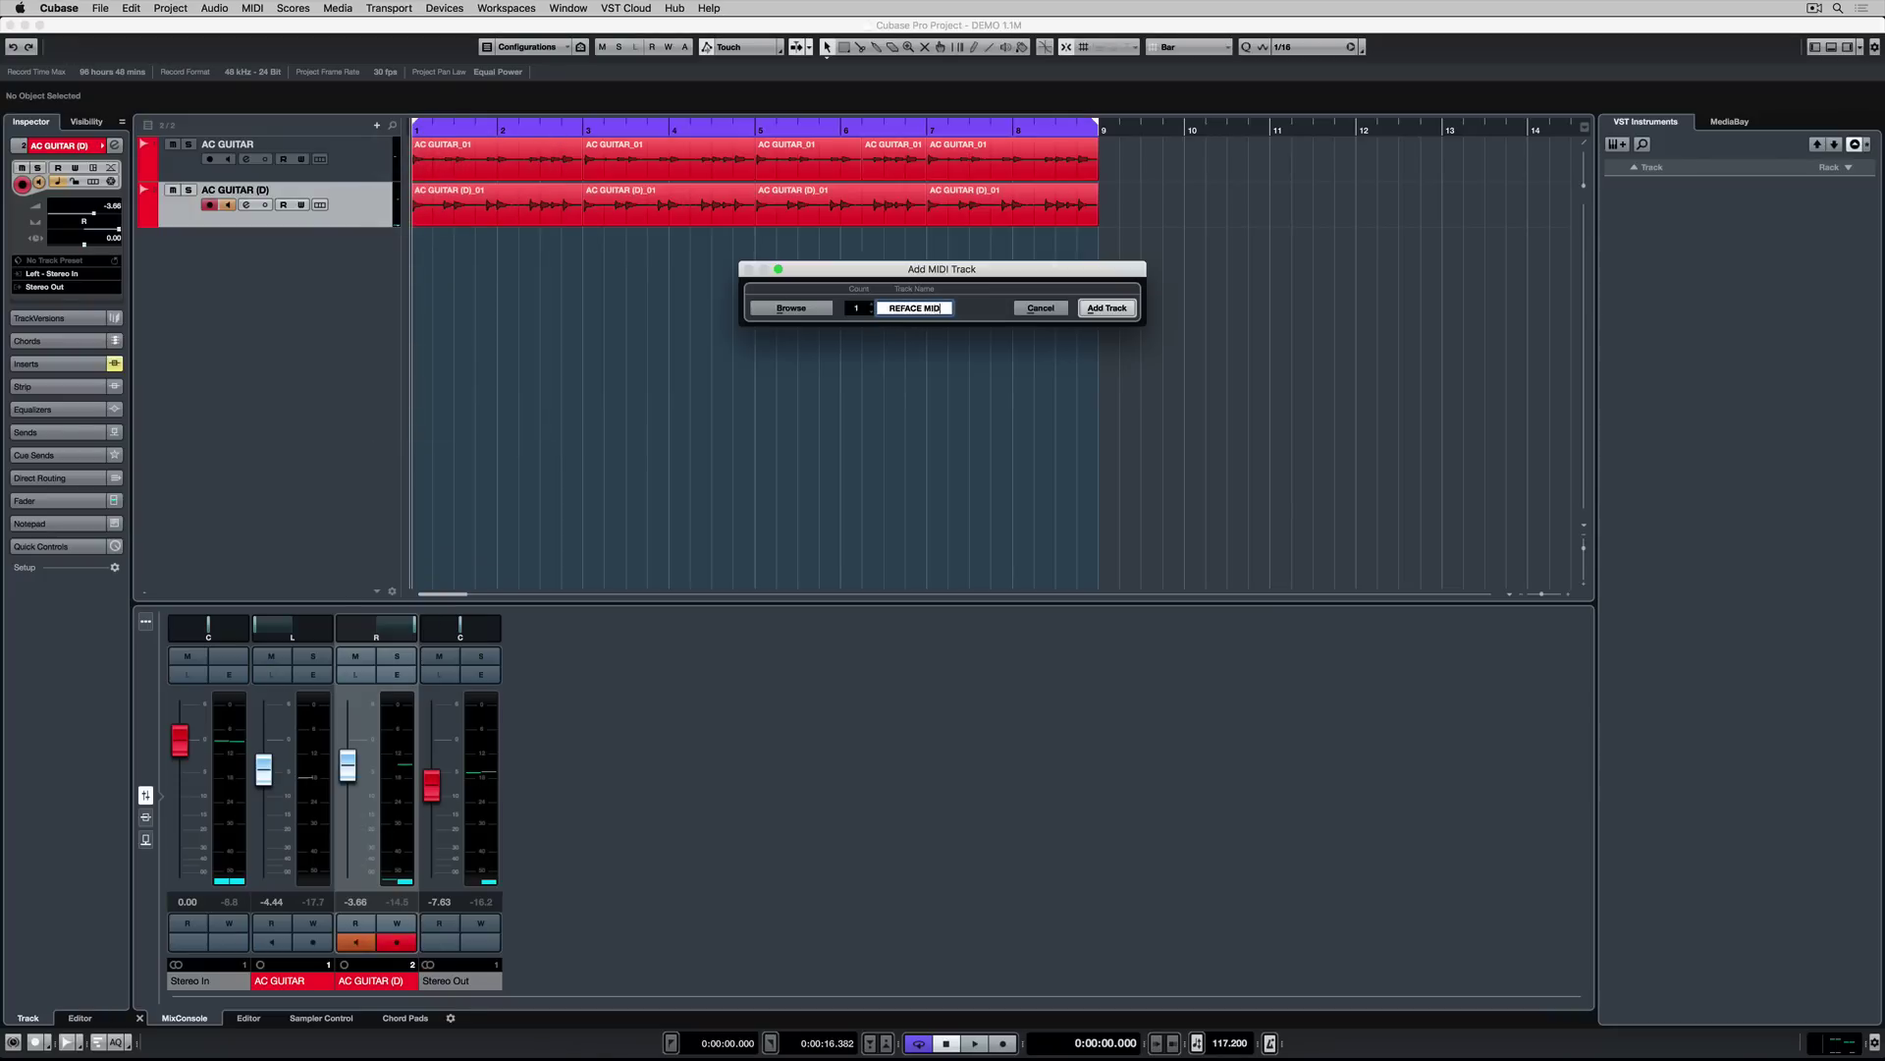
pyautogui.press('Return')
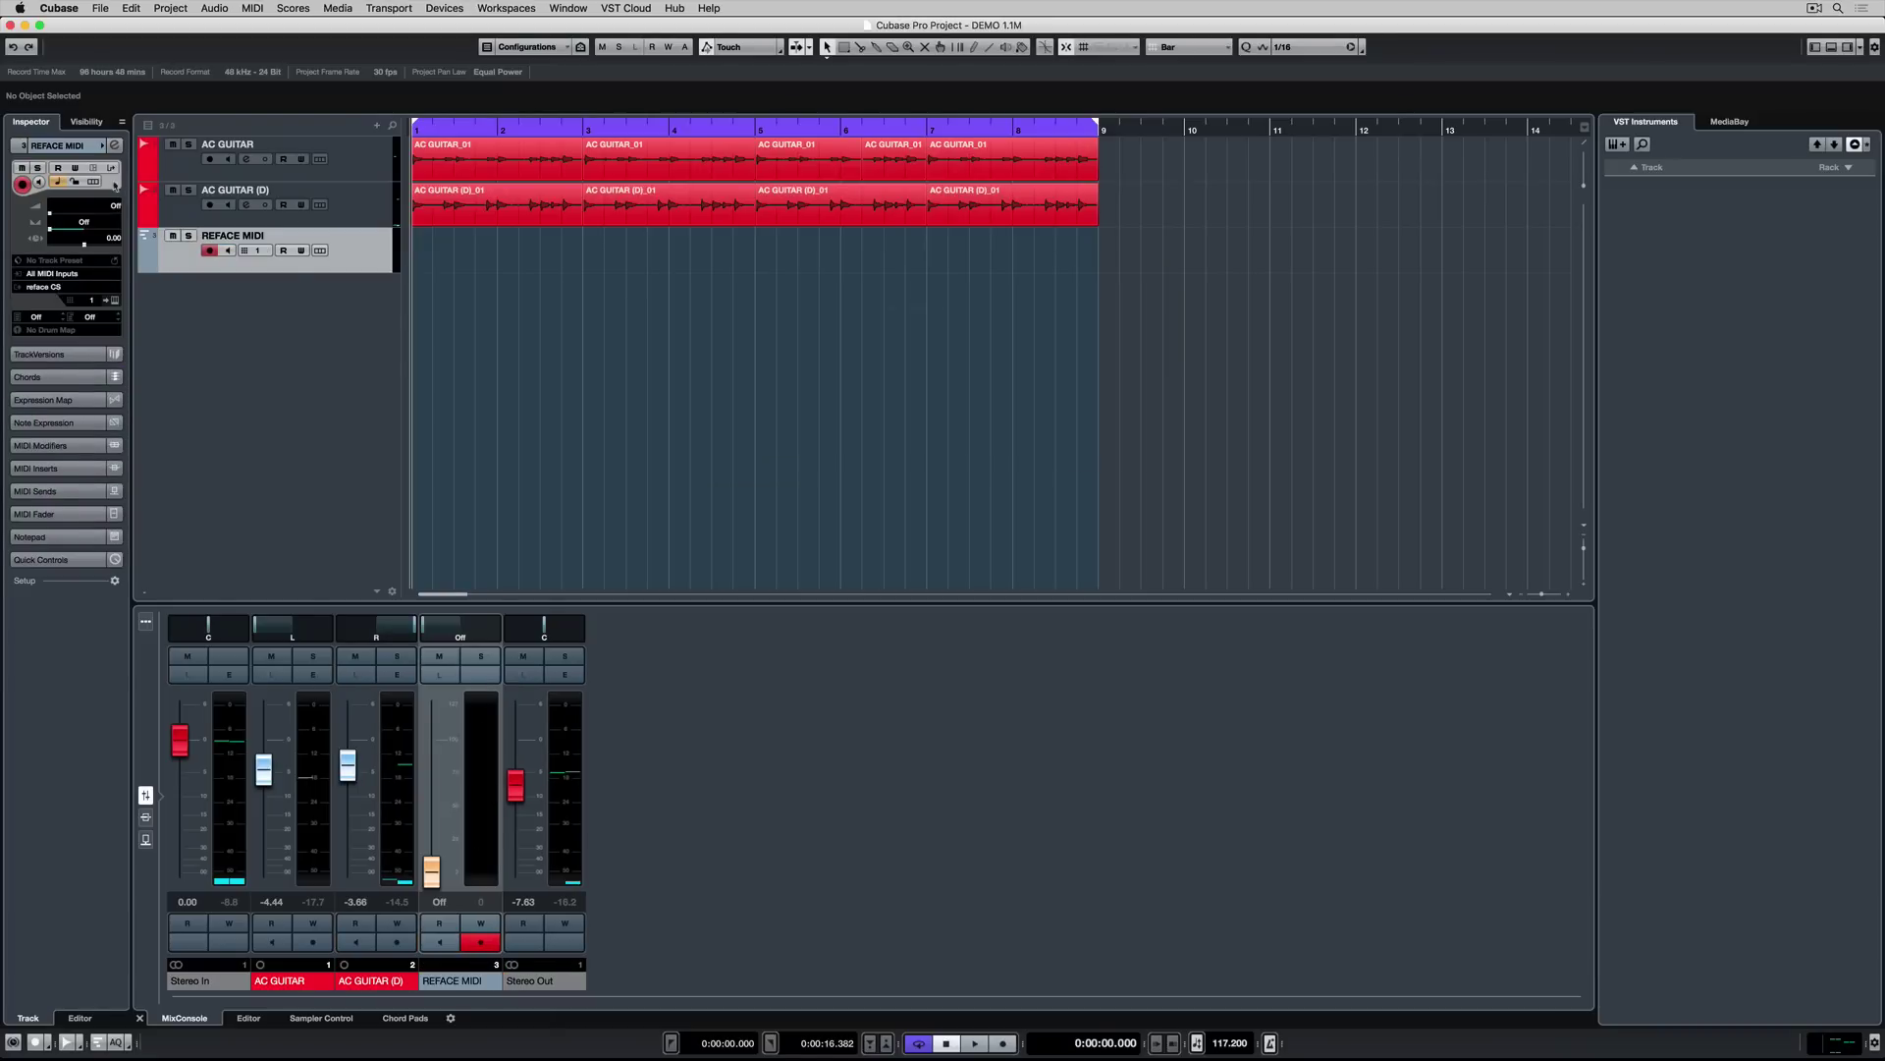
pyautogui.click(56, 288)
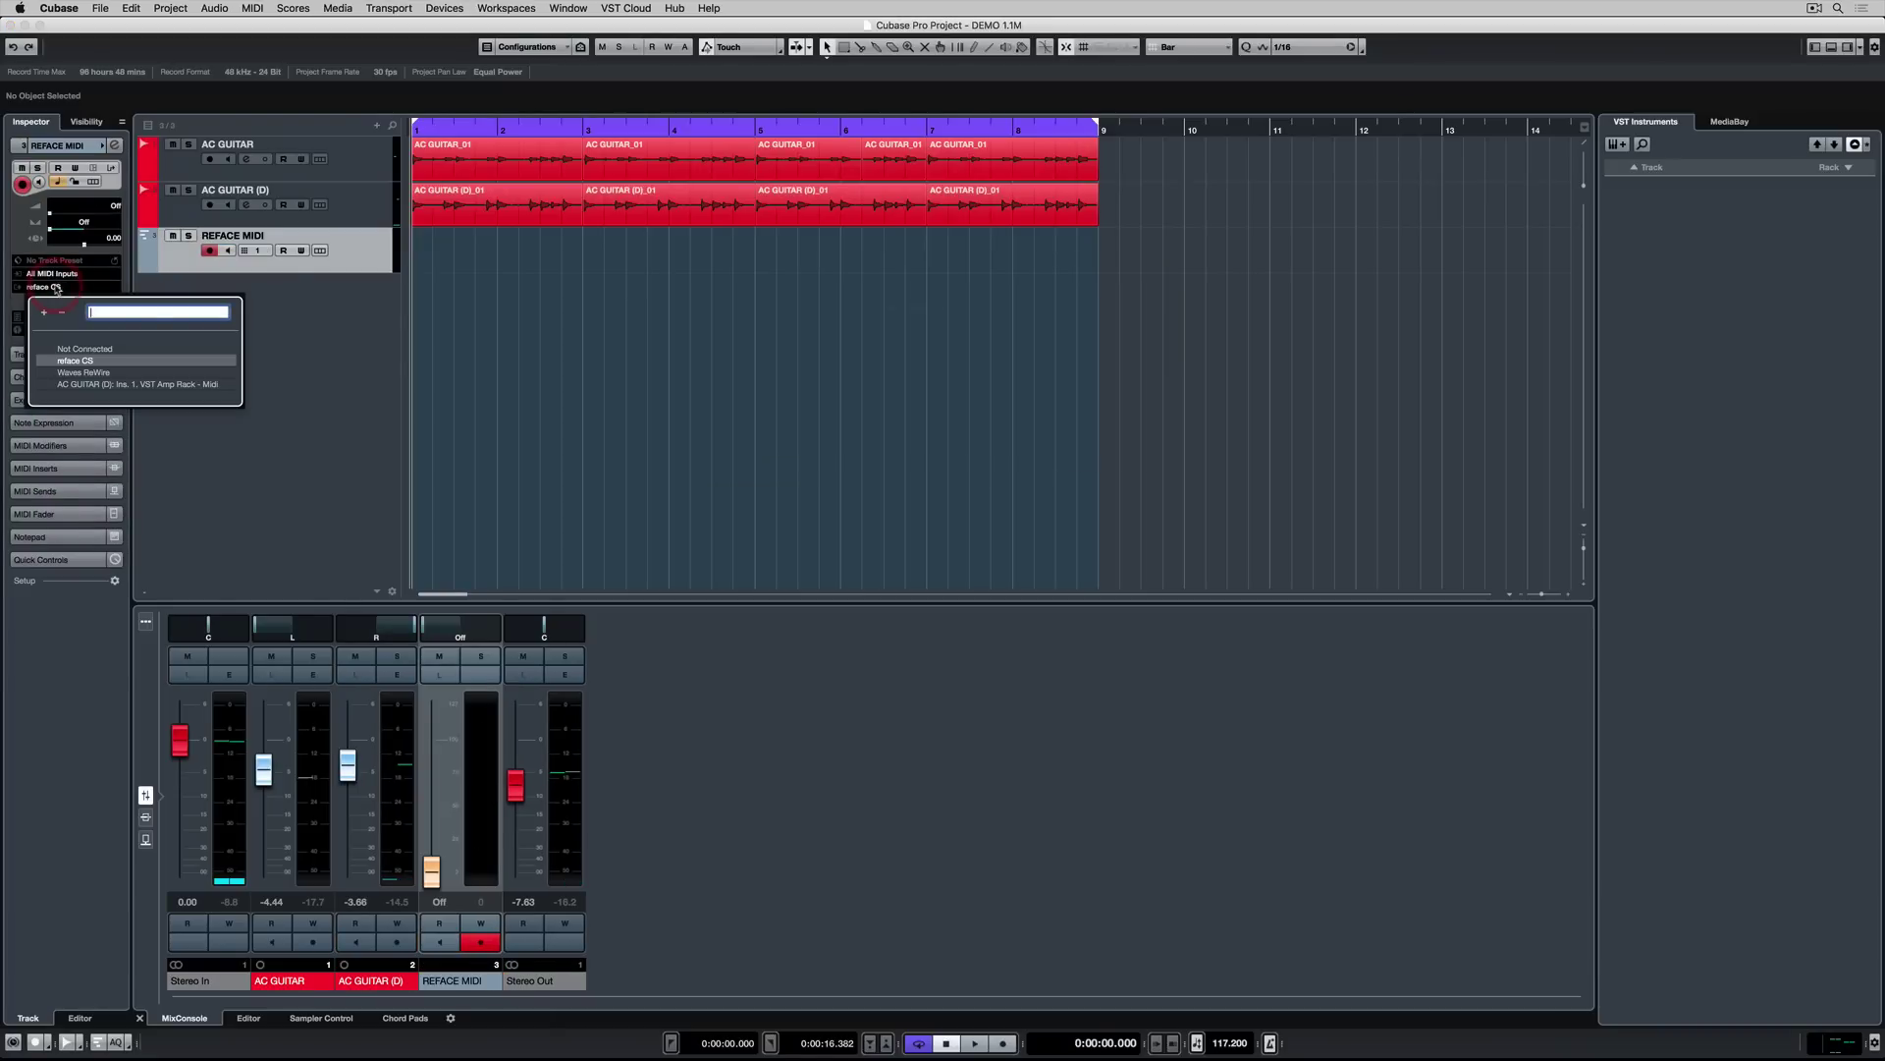
pyautogui.click(282, 342)
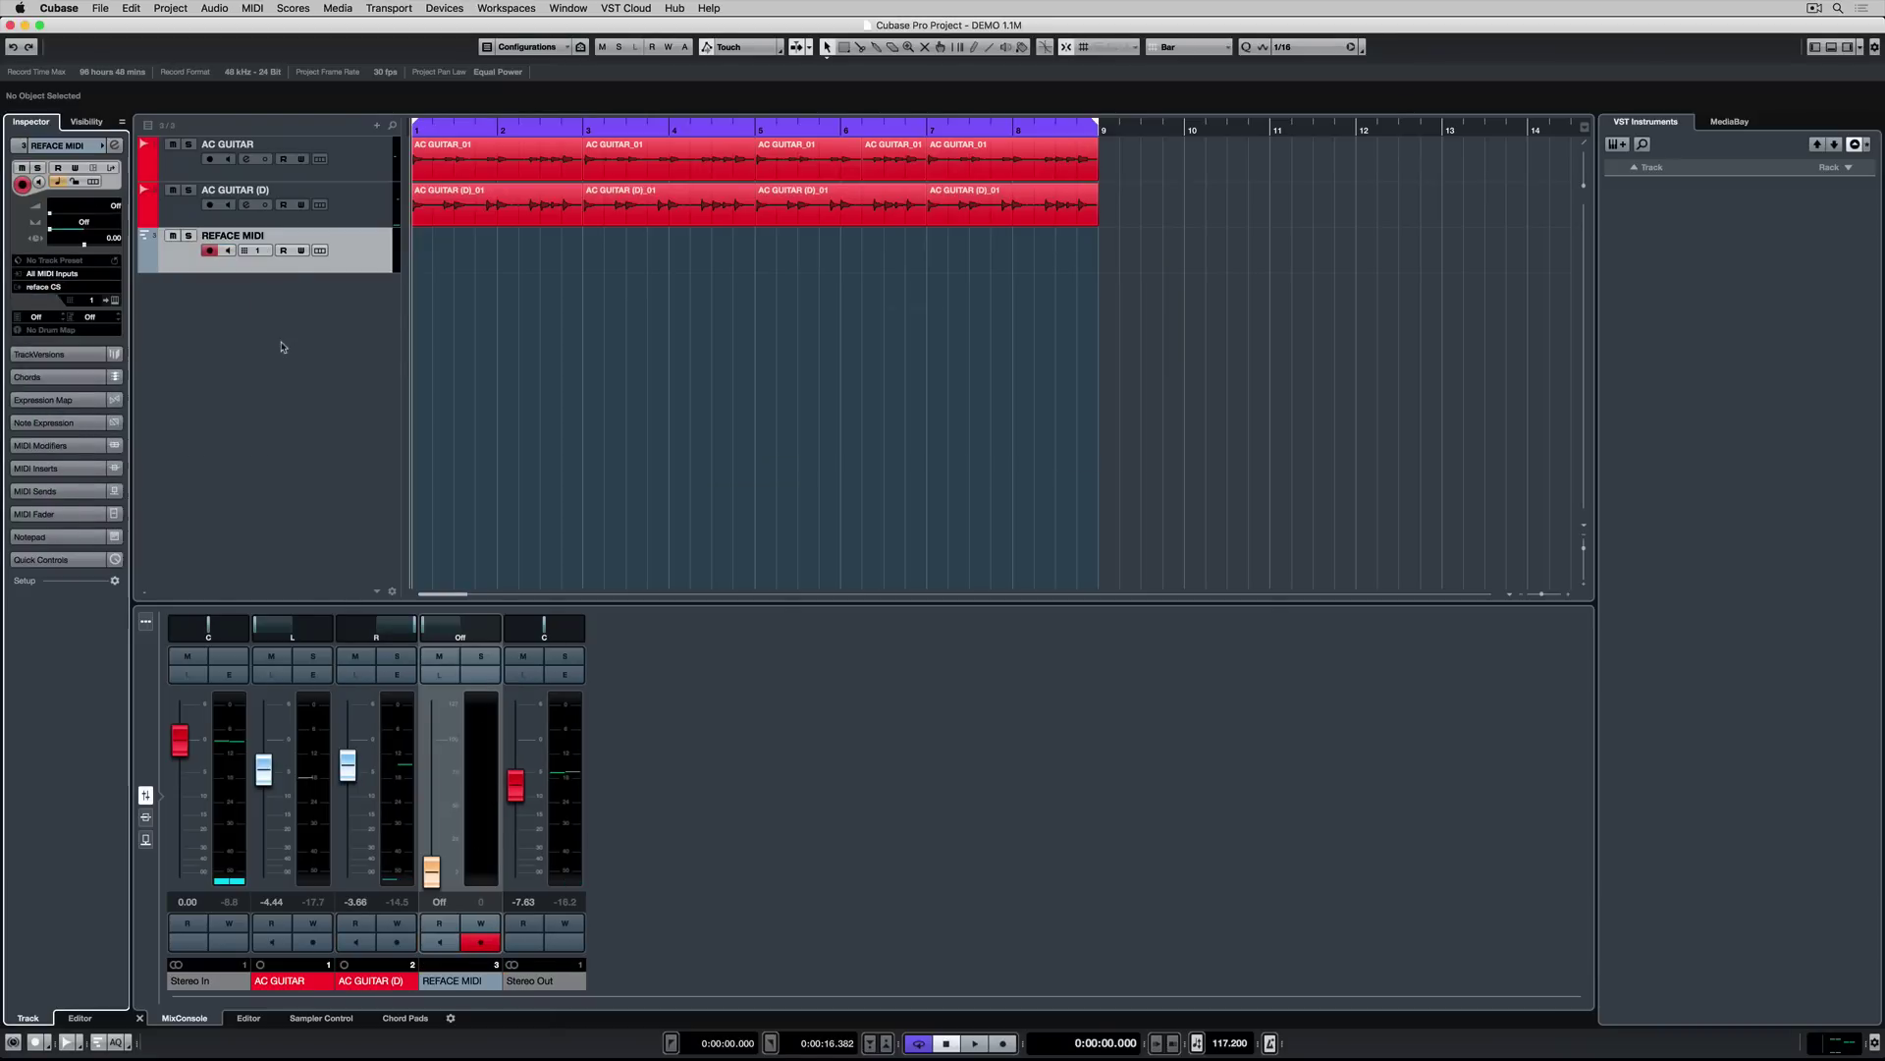
pyautogui.click(93, 300)
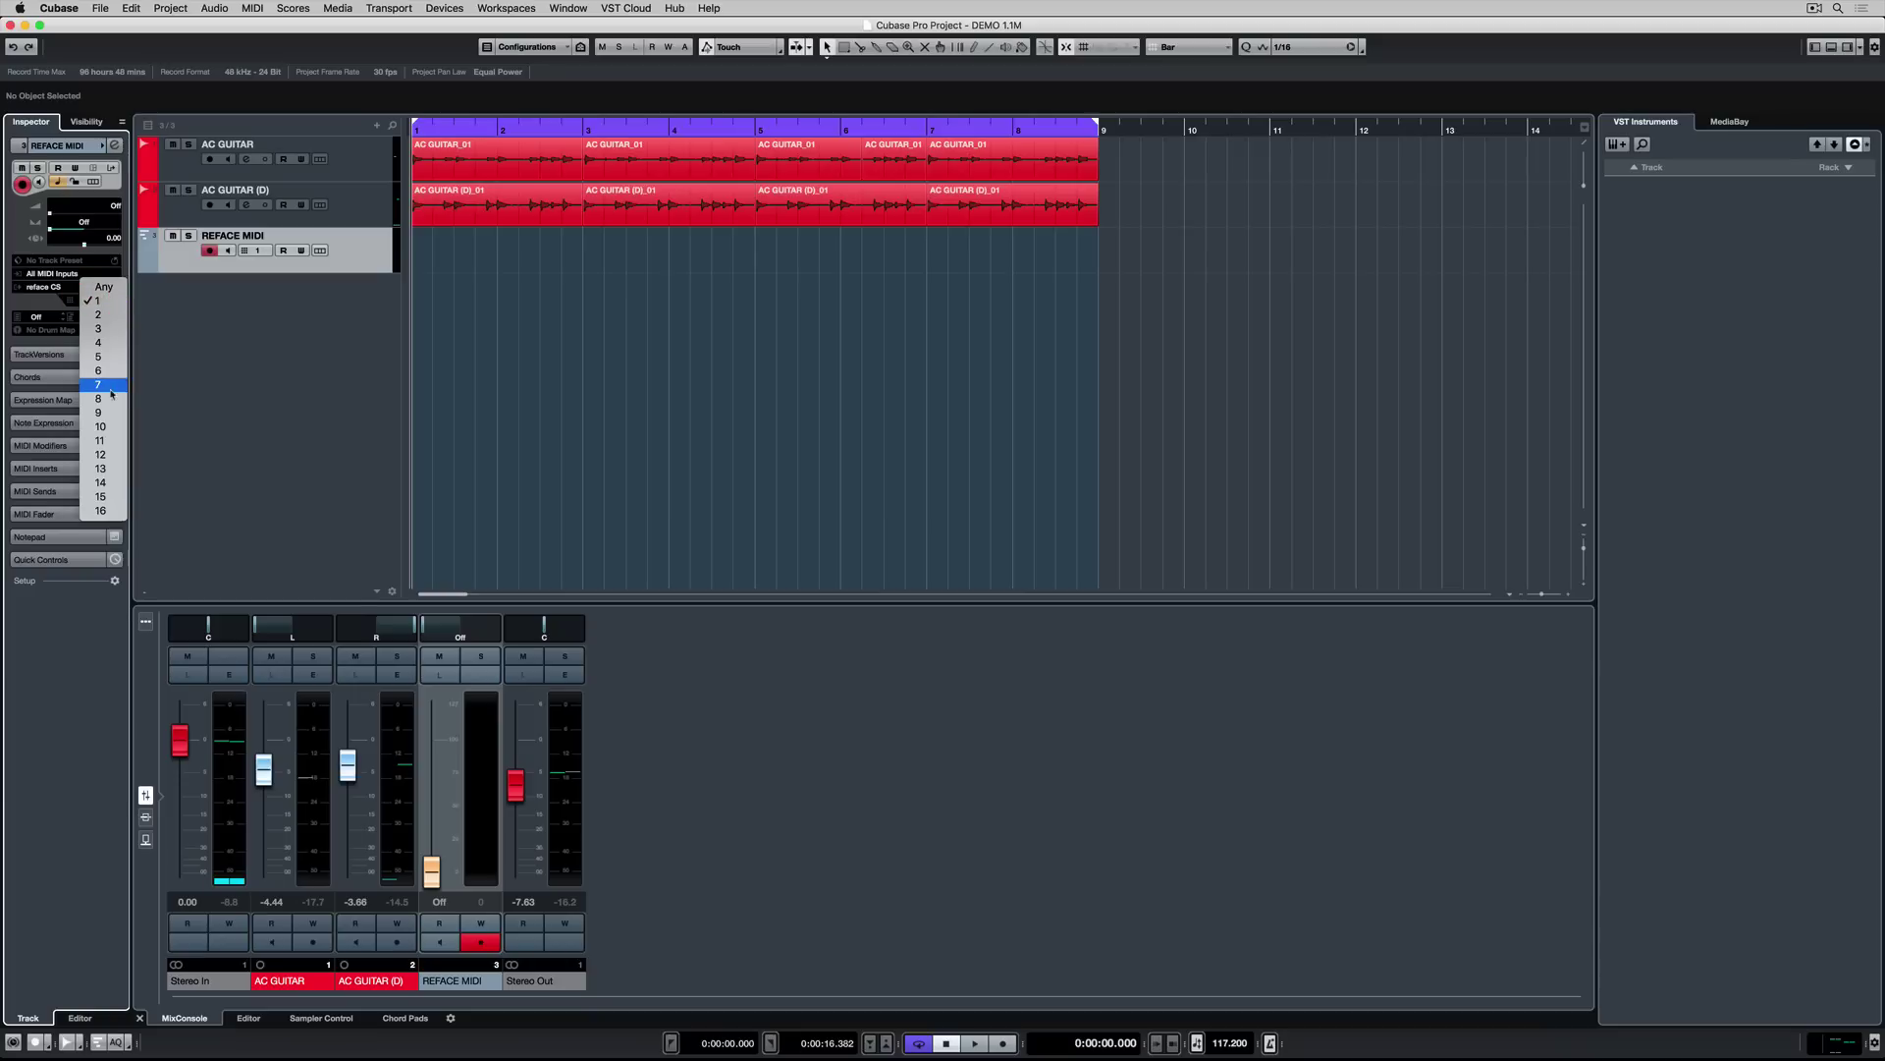
pyautogui.click(184, 327)
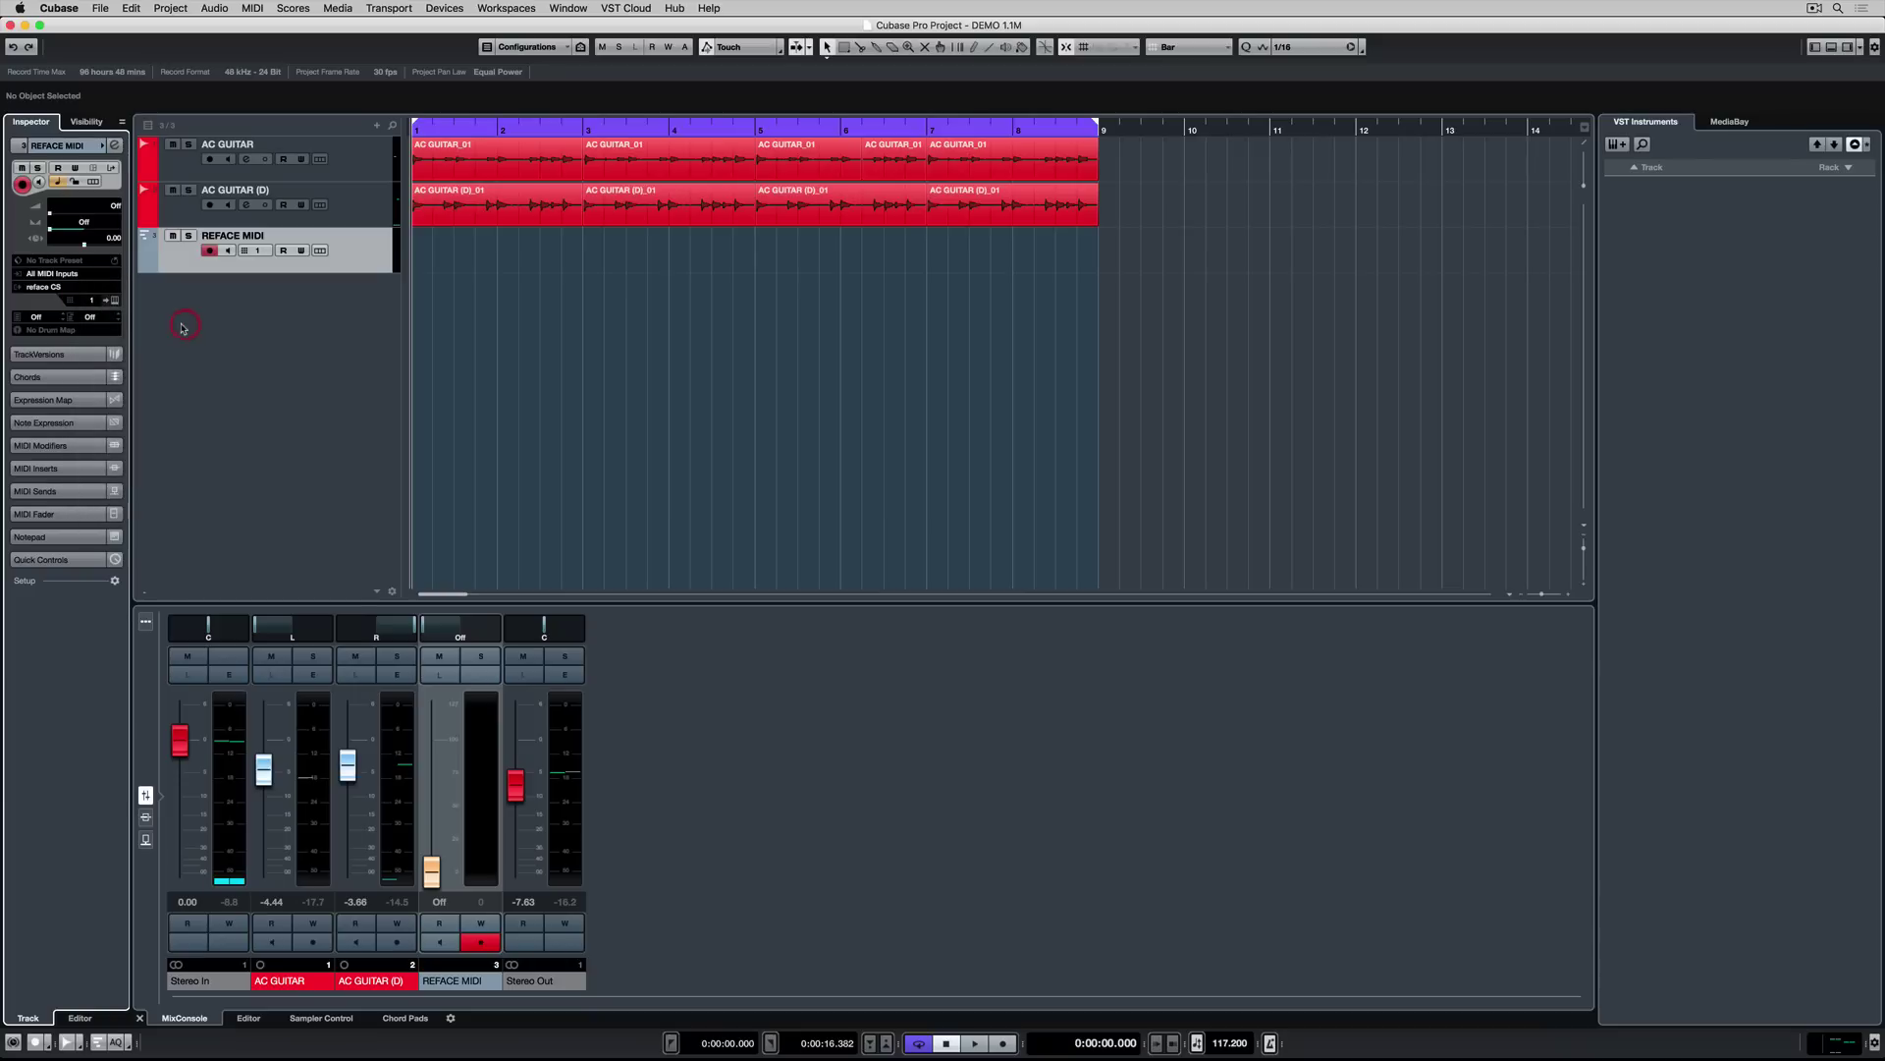
# Step: Add a stereo audio track named REFACE MIDI that outputs to Stereo Out
pyautogui.click(377, 127)
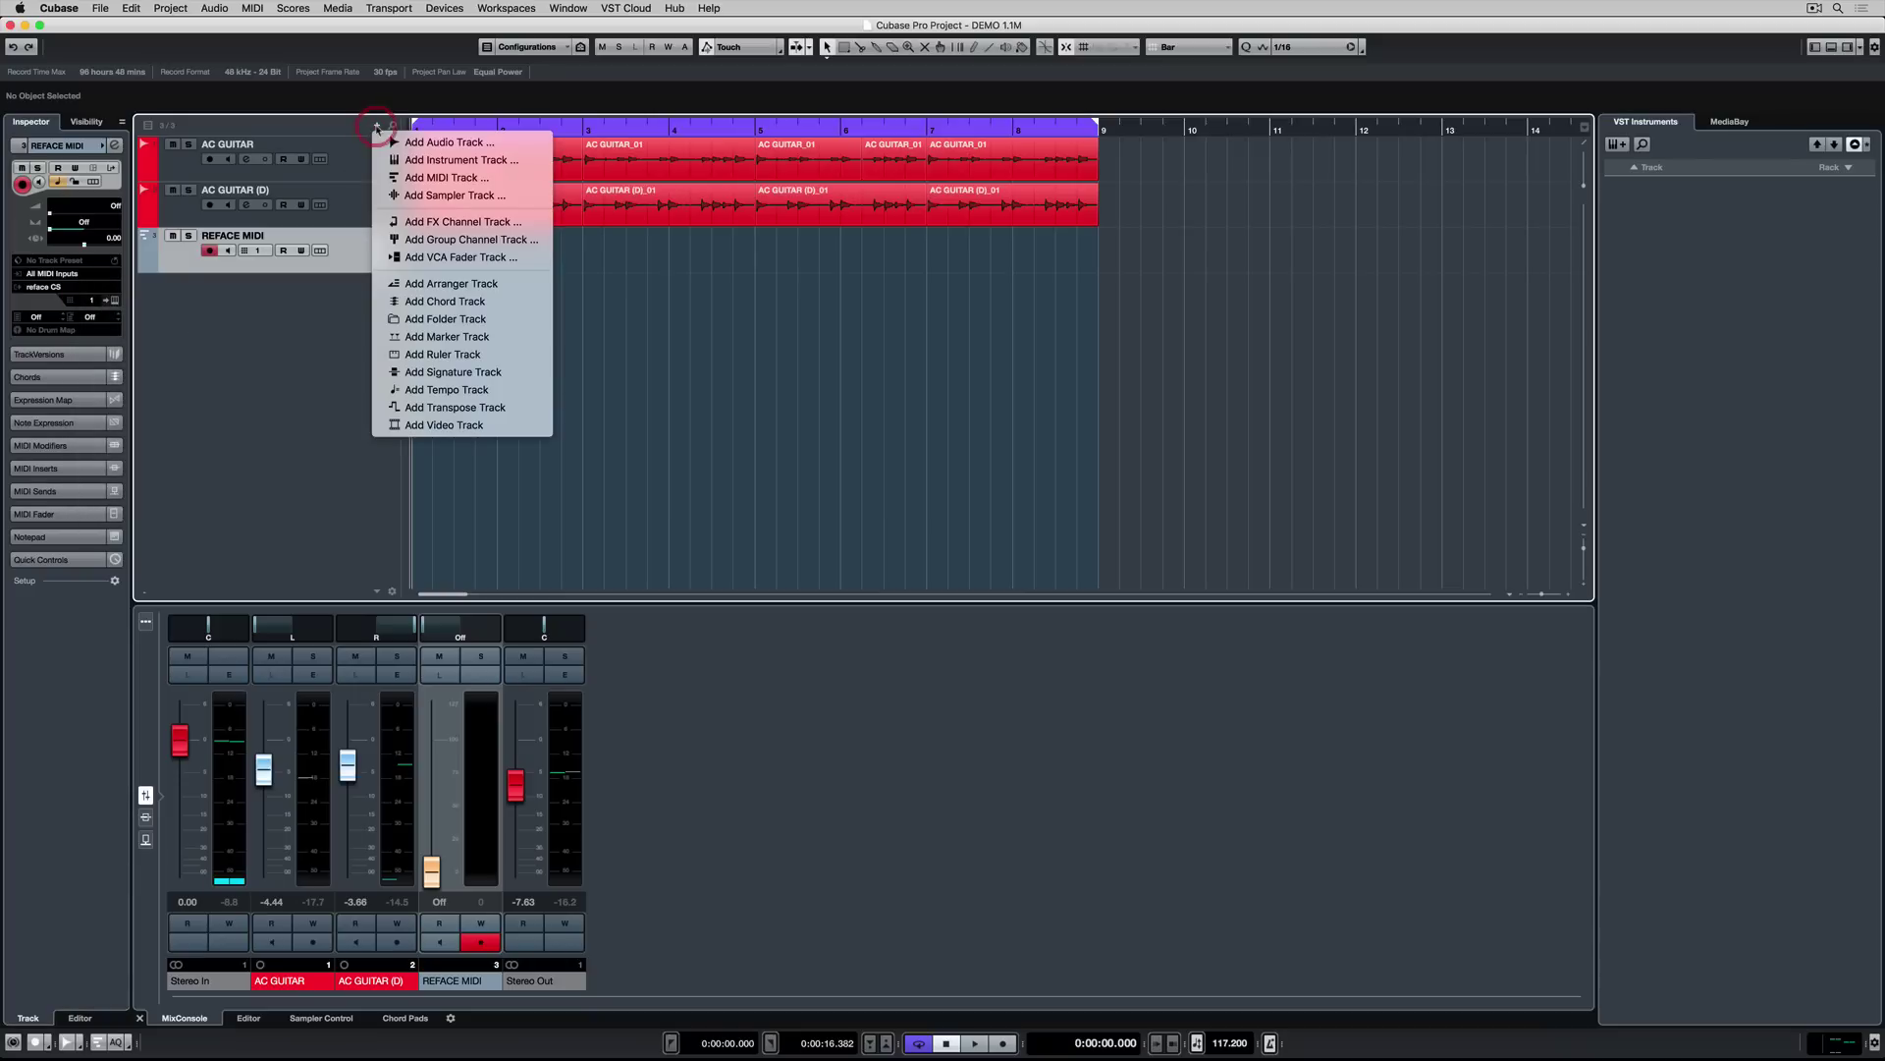
pyautogui.click(424, 142)
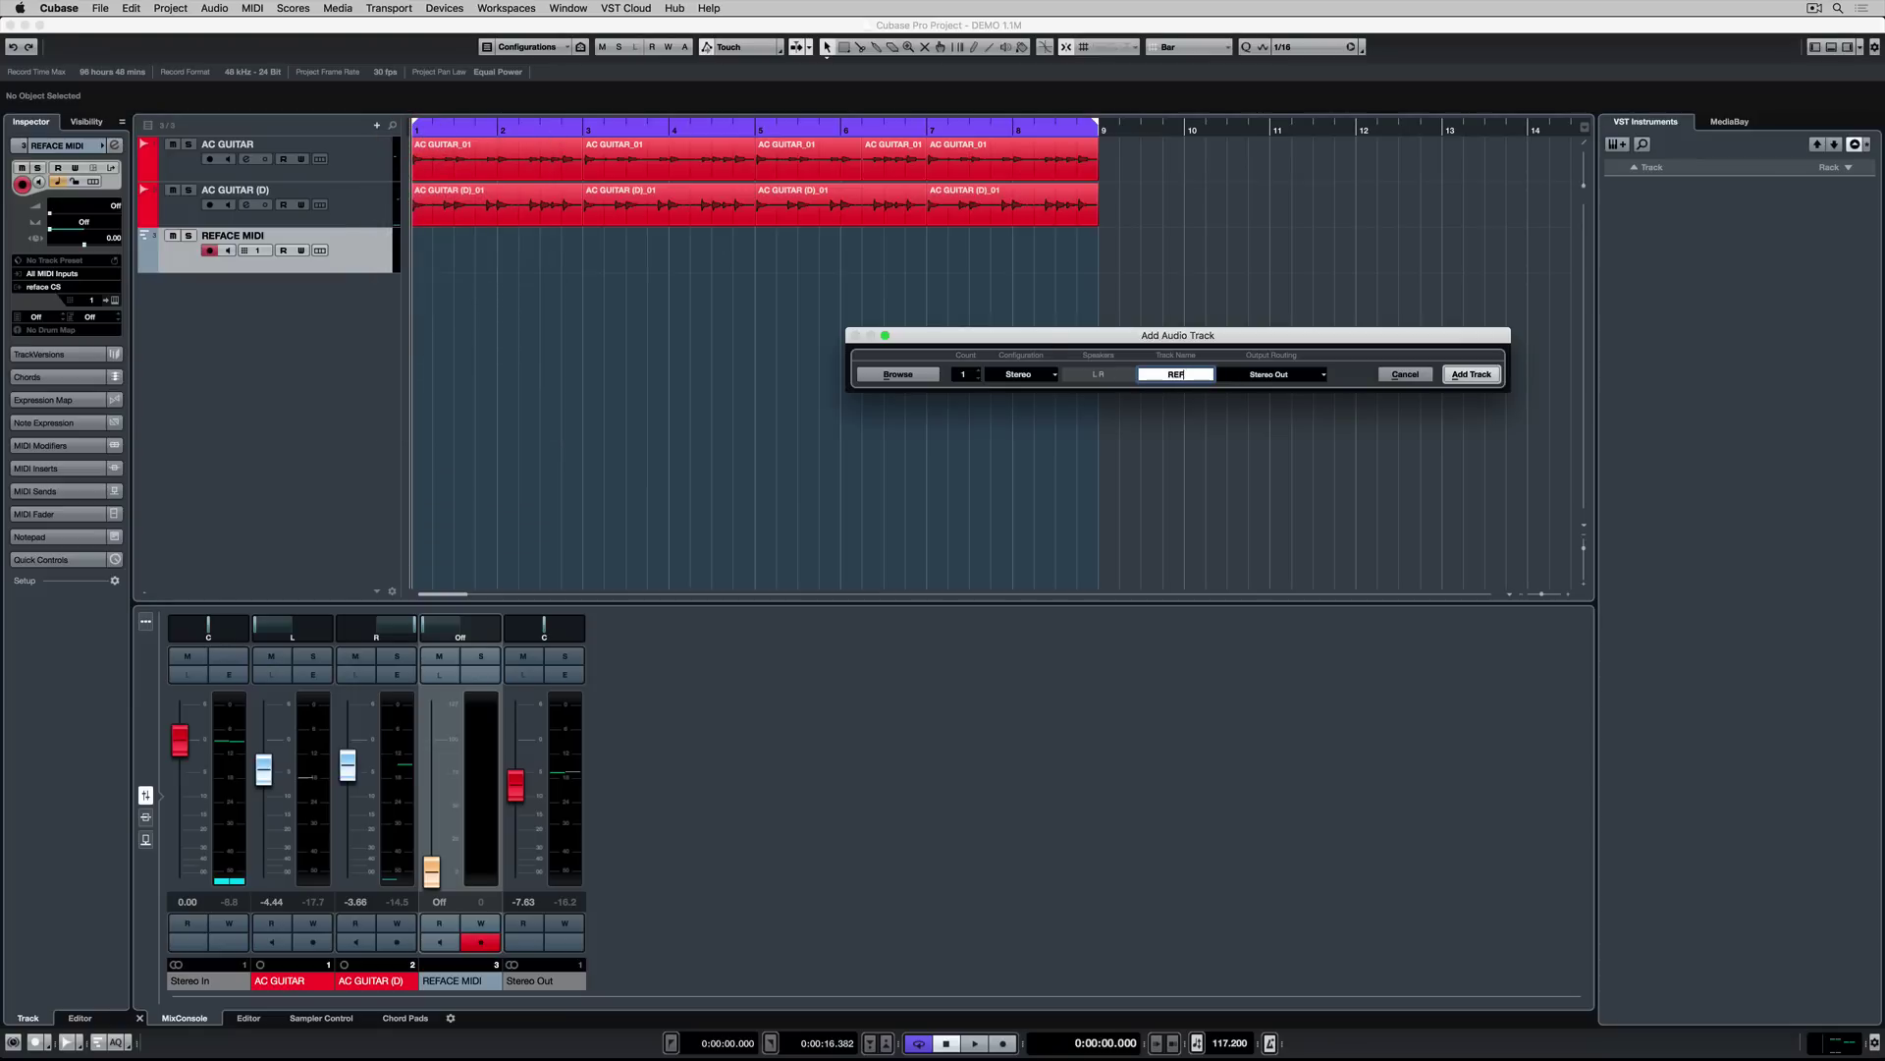
pyautogui.press('Return')
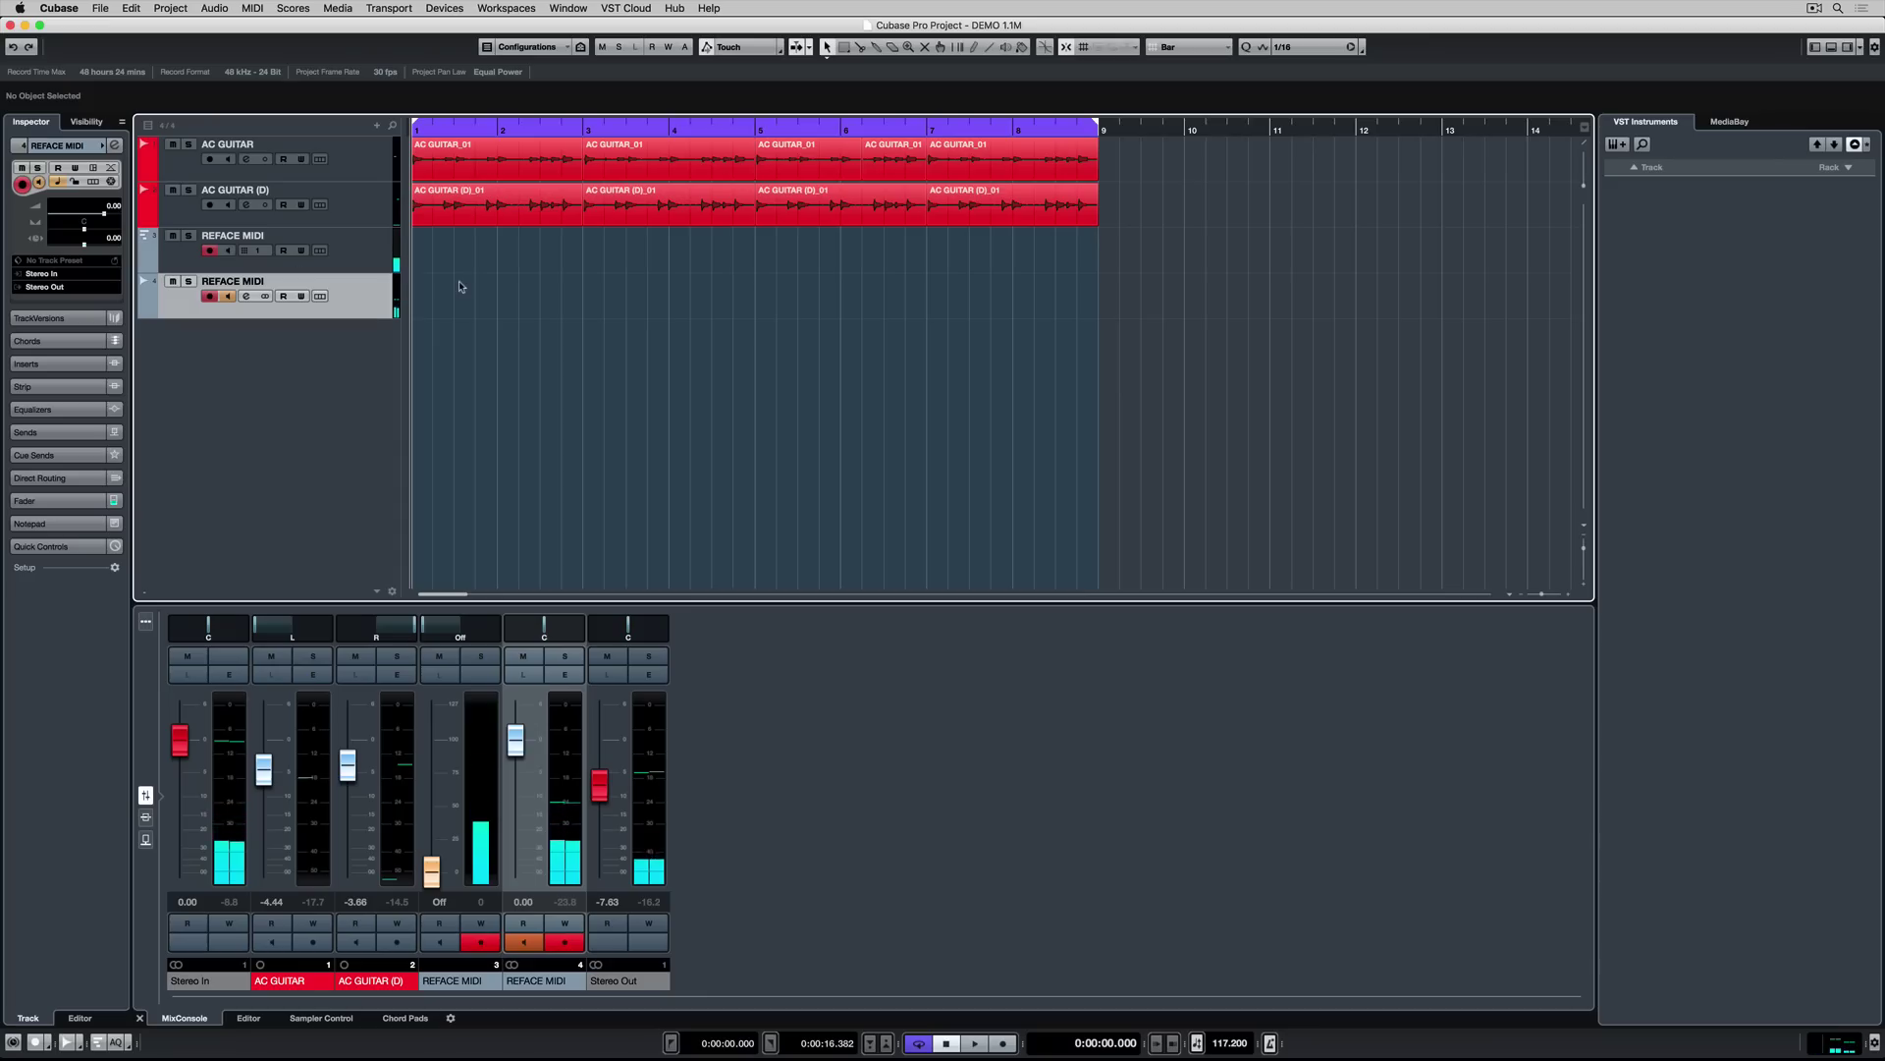
# Step: Bring up Metronome Setup from the Transport menu
pyautogui.click(389, 8)
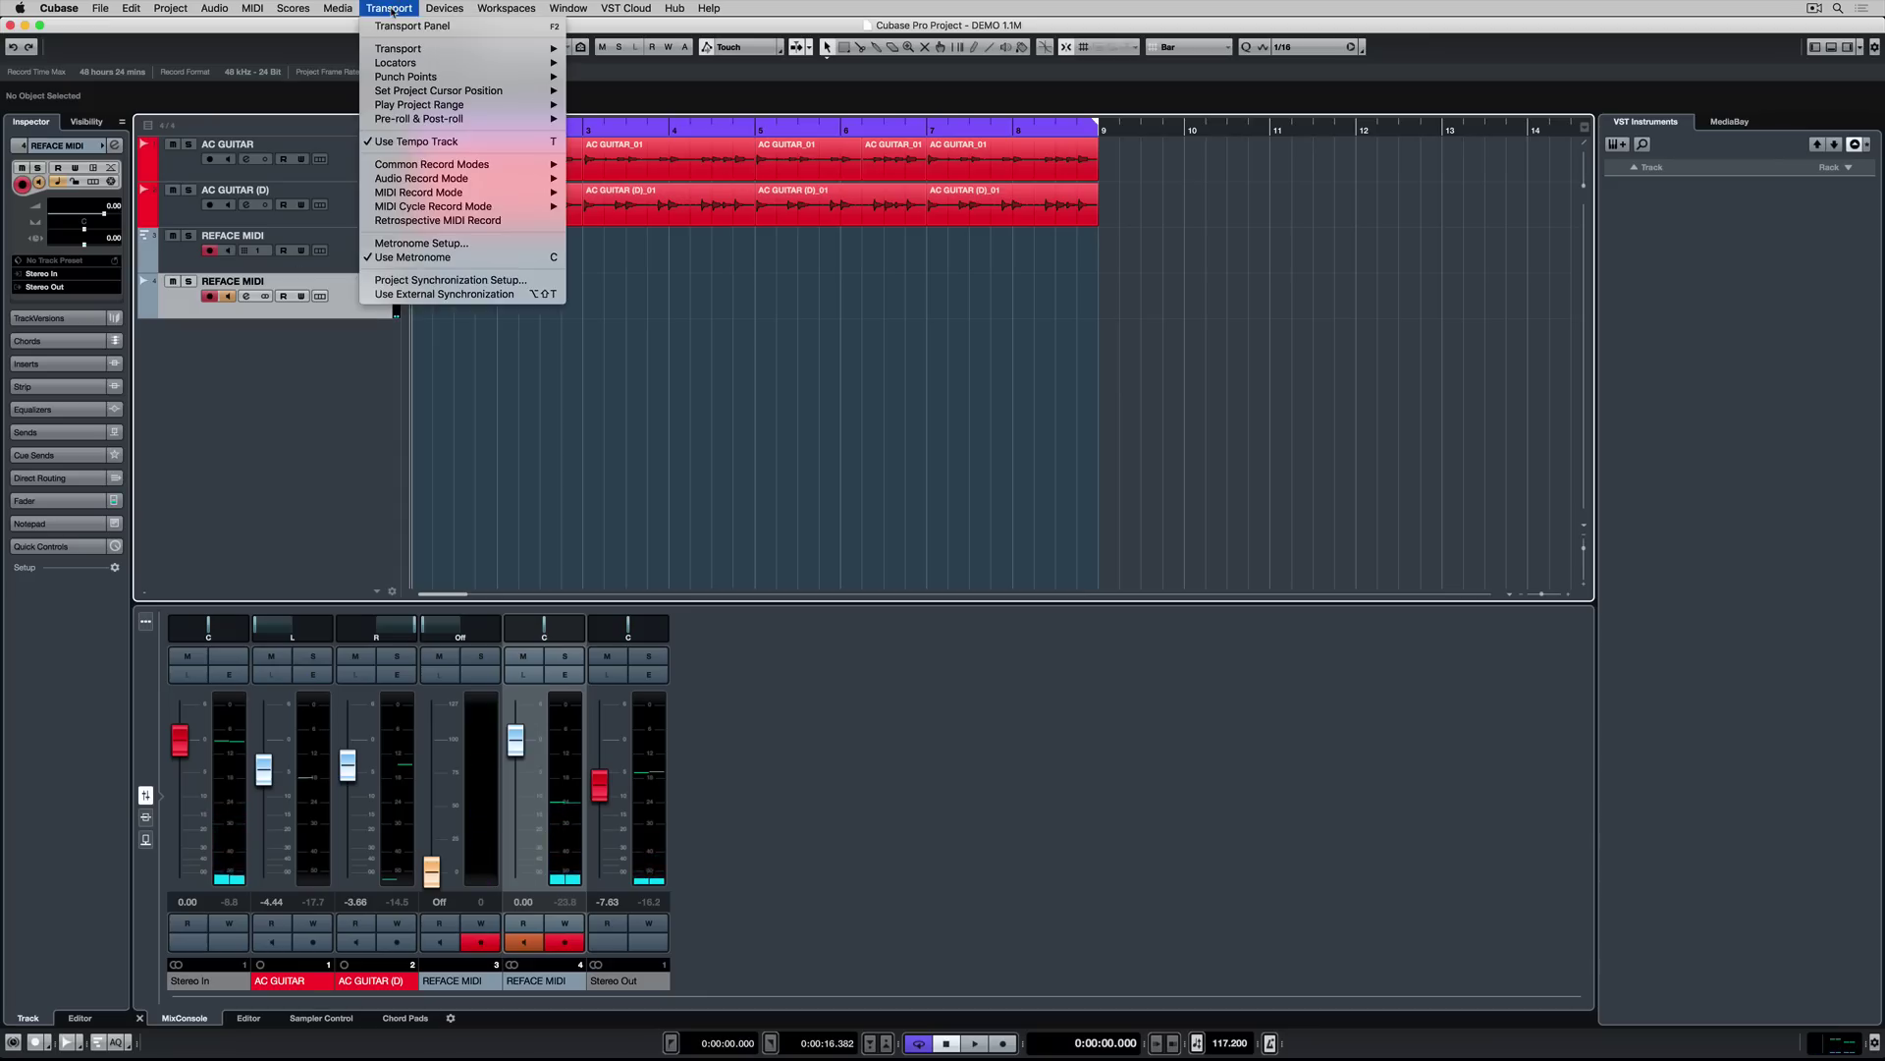
pyautogui.click(425, 242)
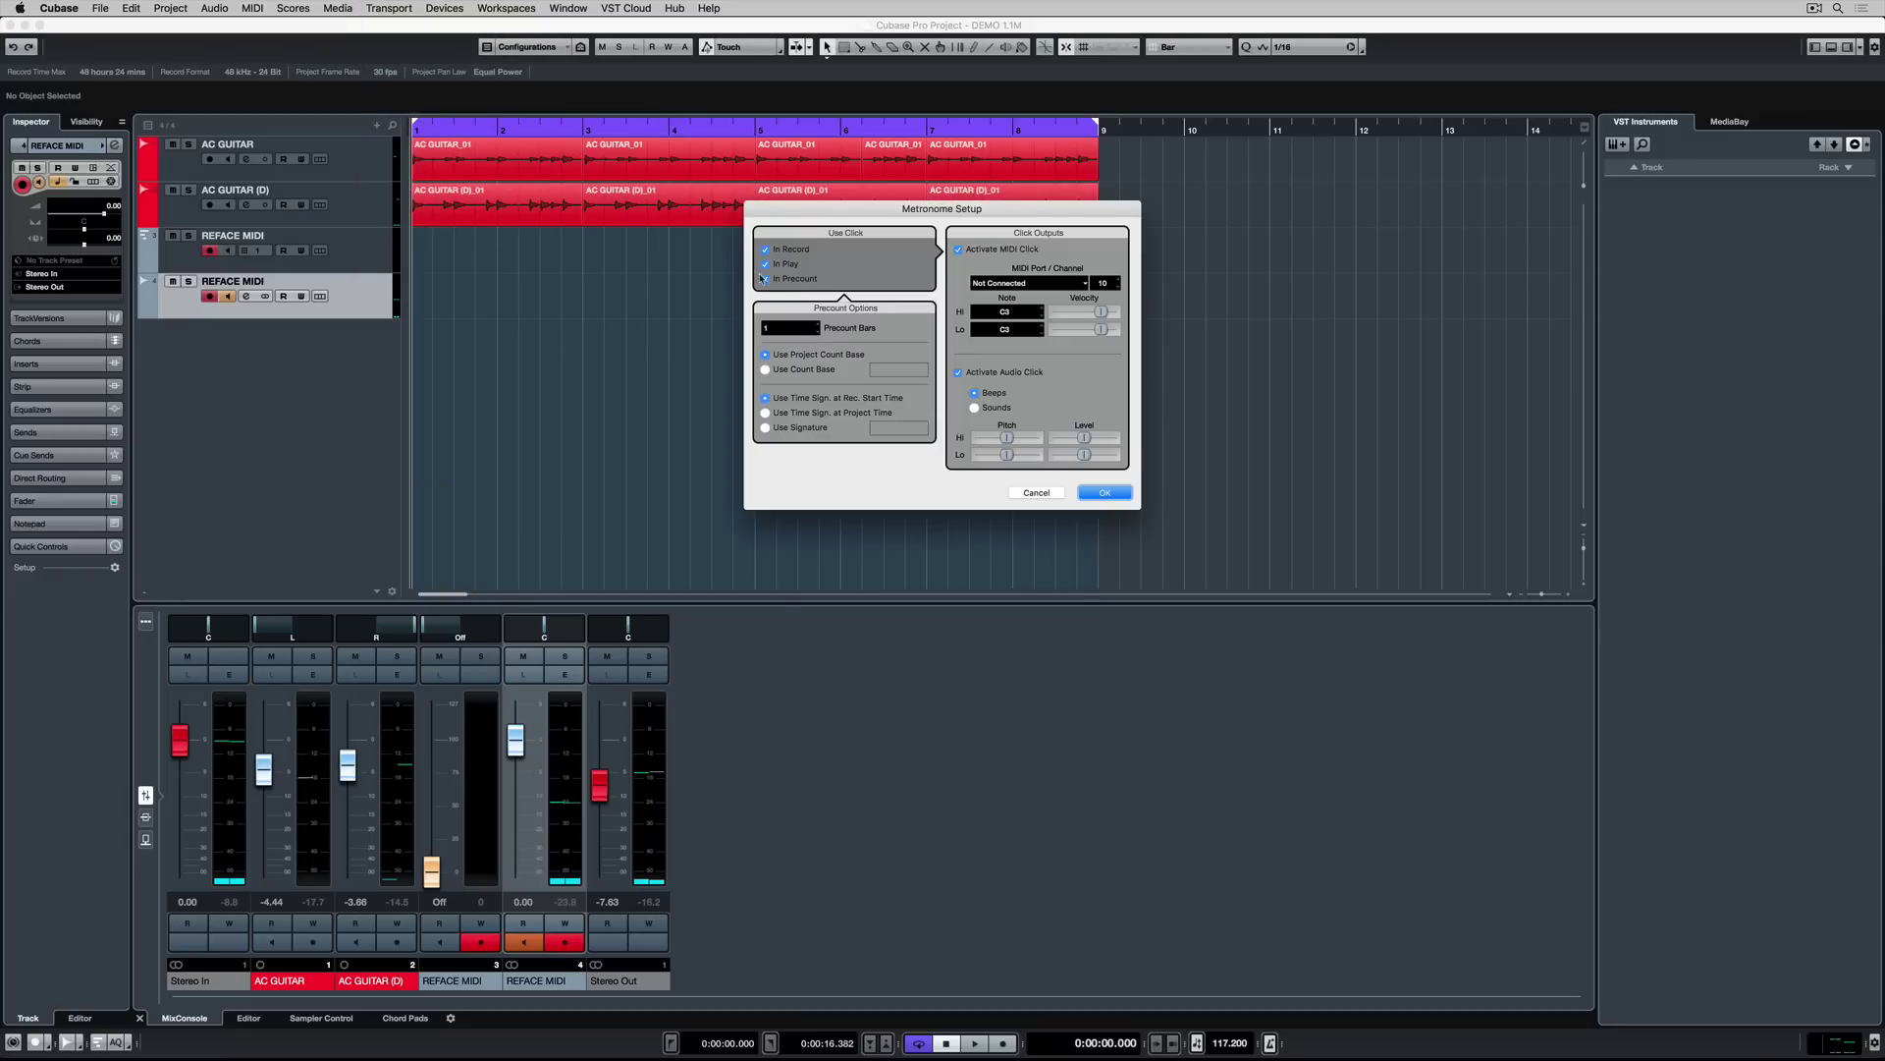
# Step: Accept the metronome settings, with the click active in record, play and precount
pyautogui.click(1120, 493)
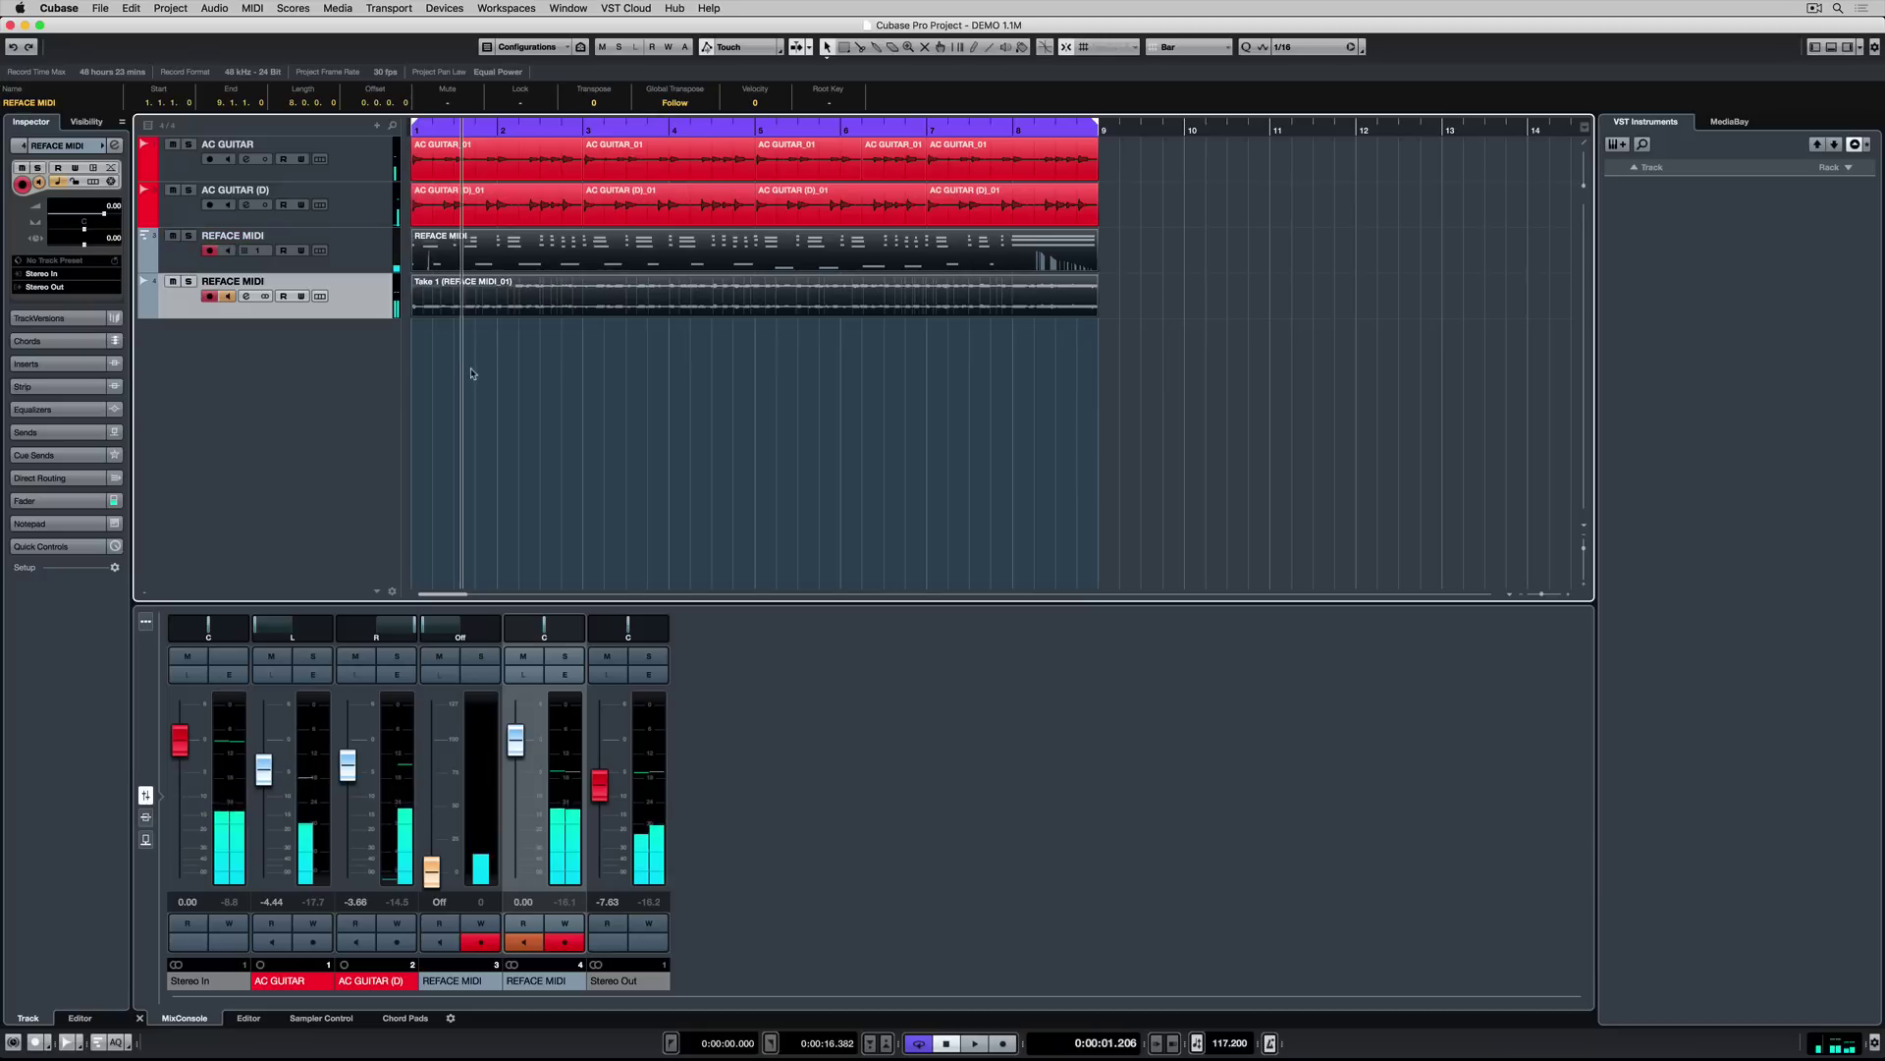
# Step: Disarm track 4 and delete its recorded audio take, Take 1
pyautogui.click(671, 312)
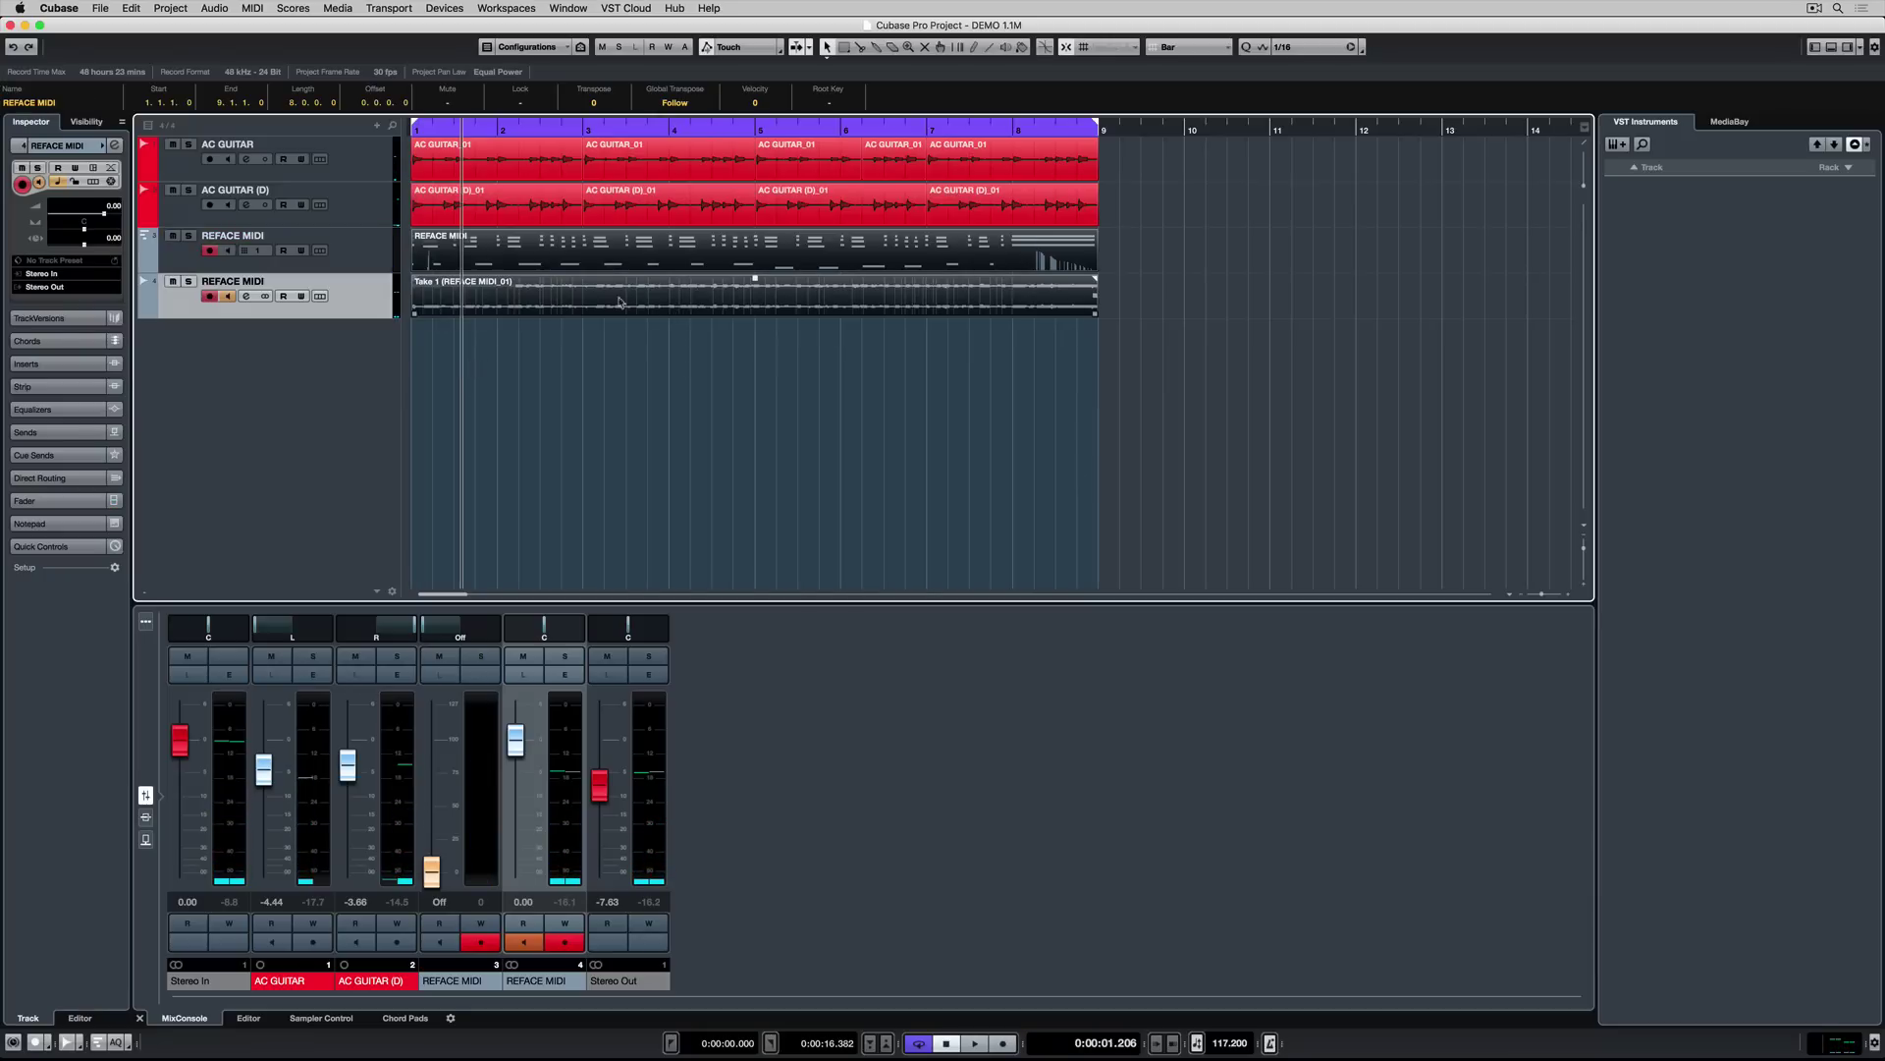
pyautogui.click(587, 336)
pyautogui.click(595, 300)
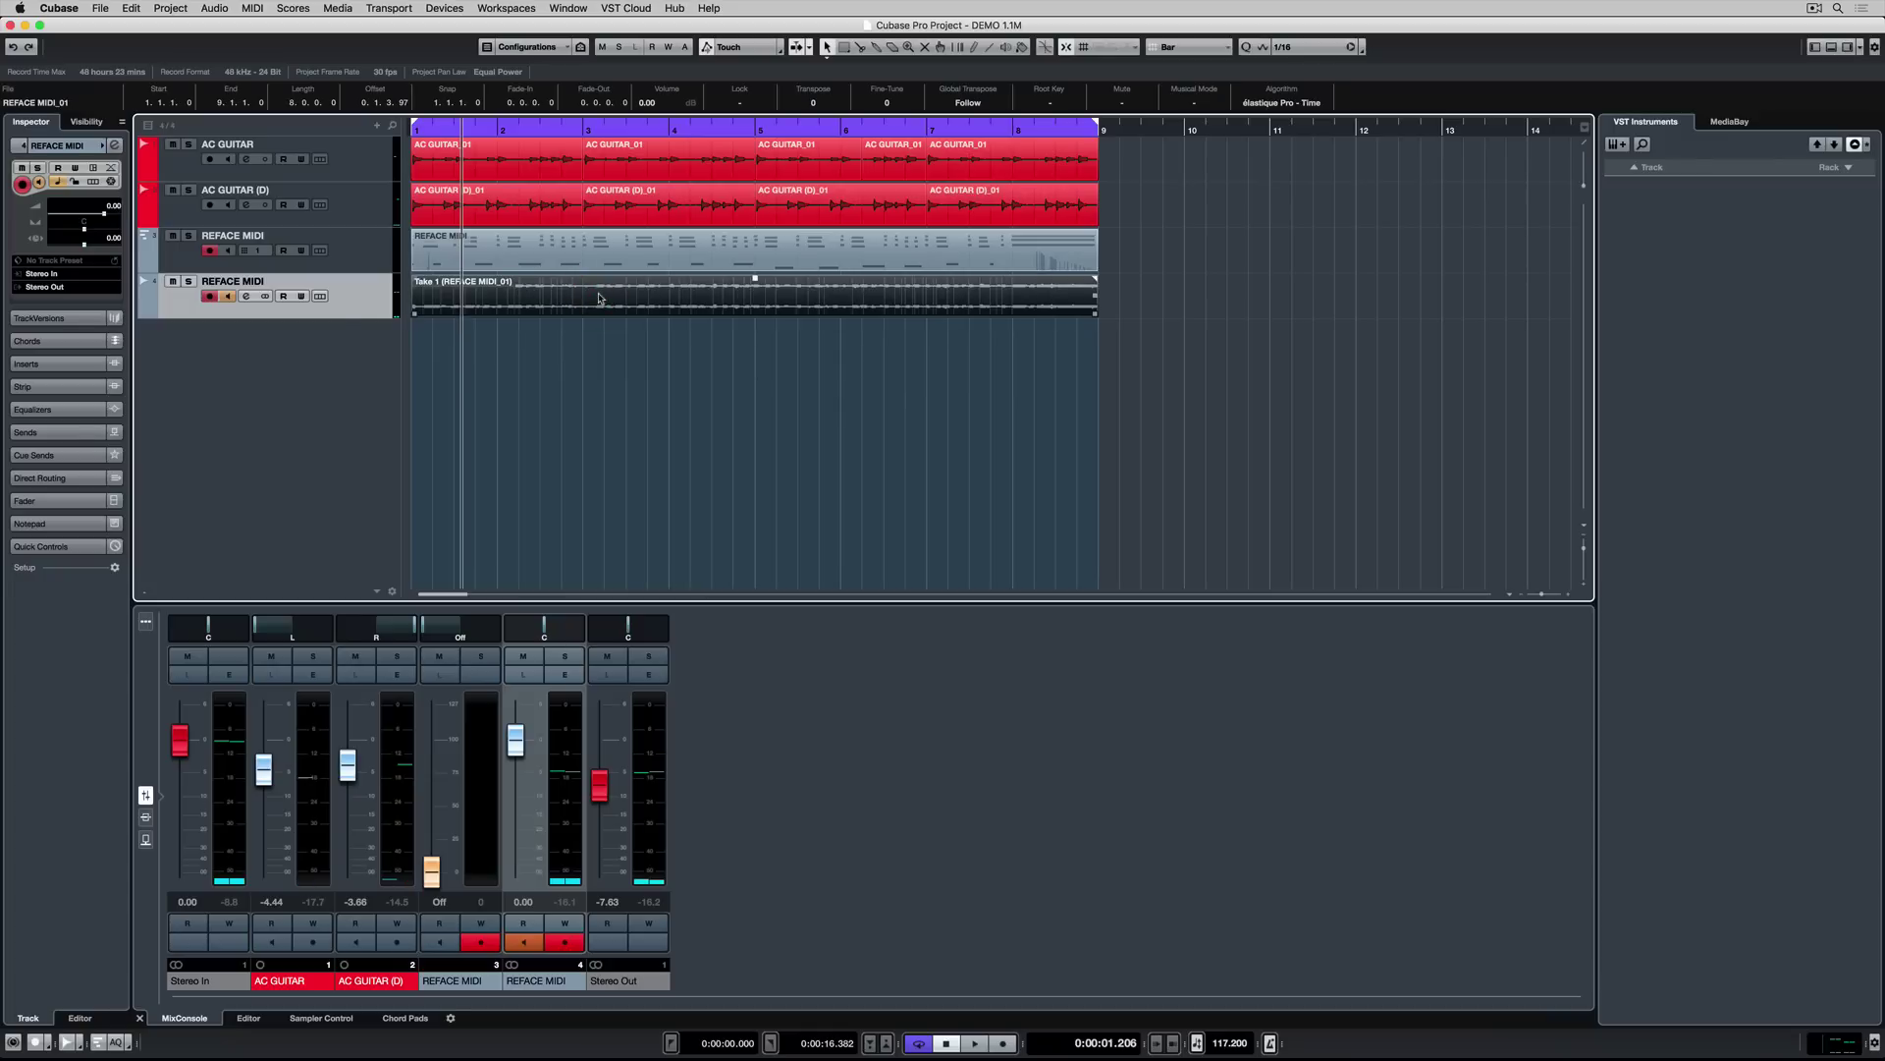
pyautogui.click(207, 296)
pyautogui.press('Delete')
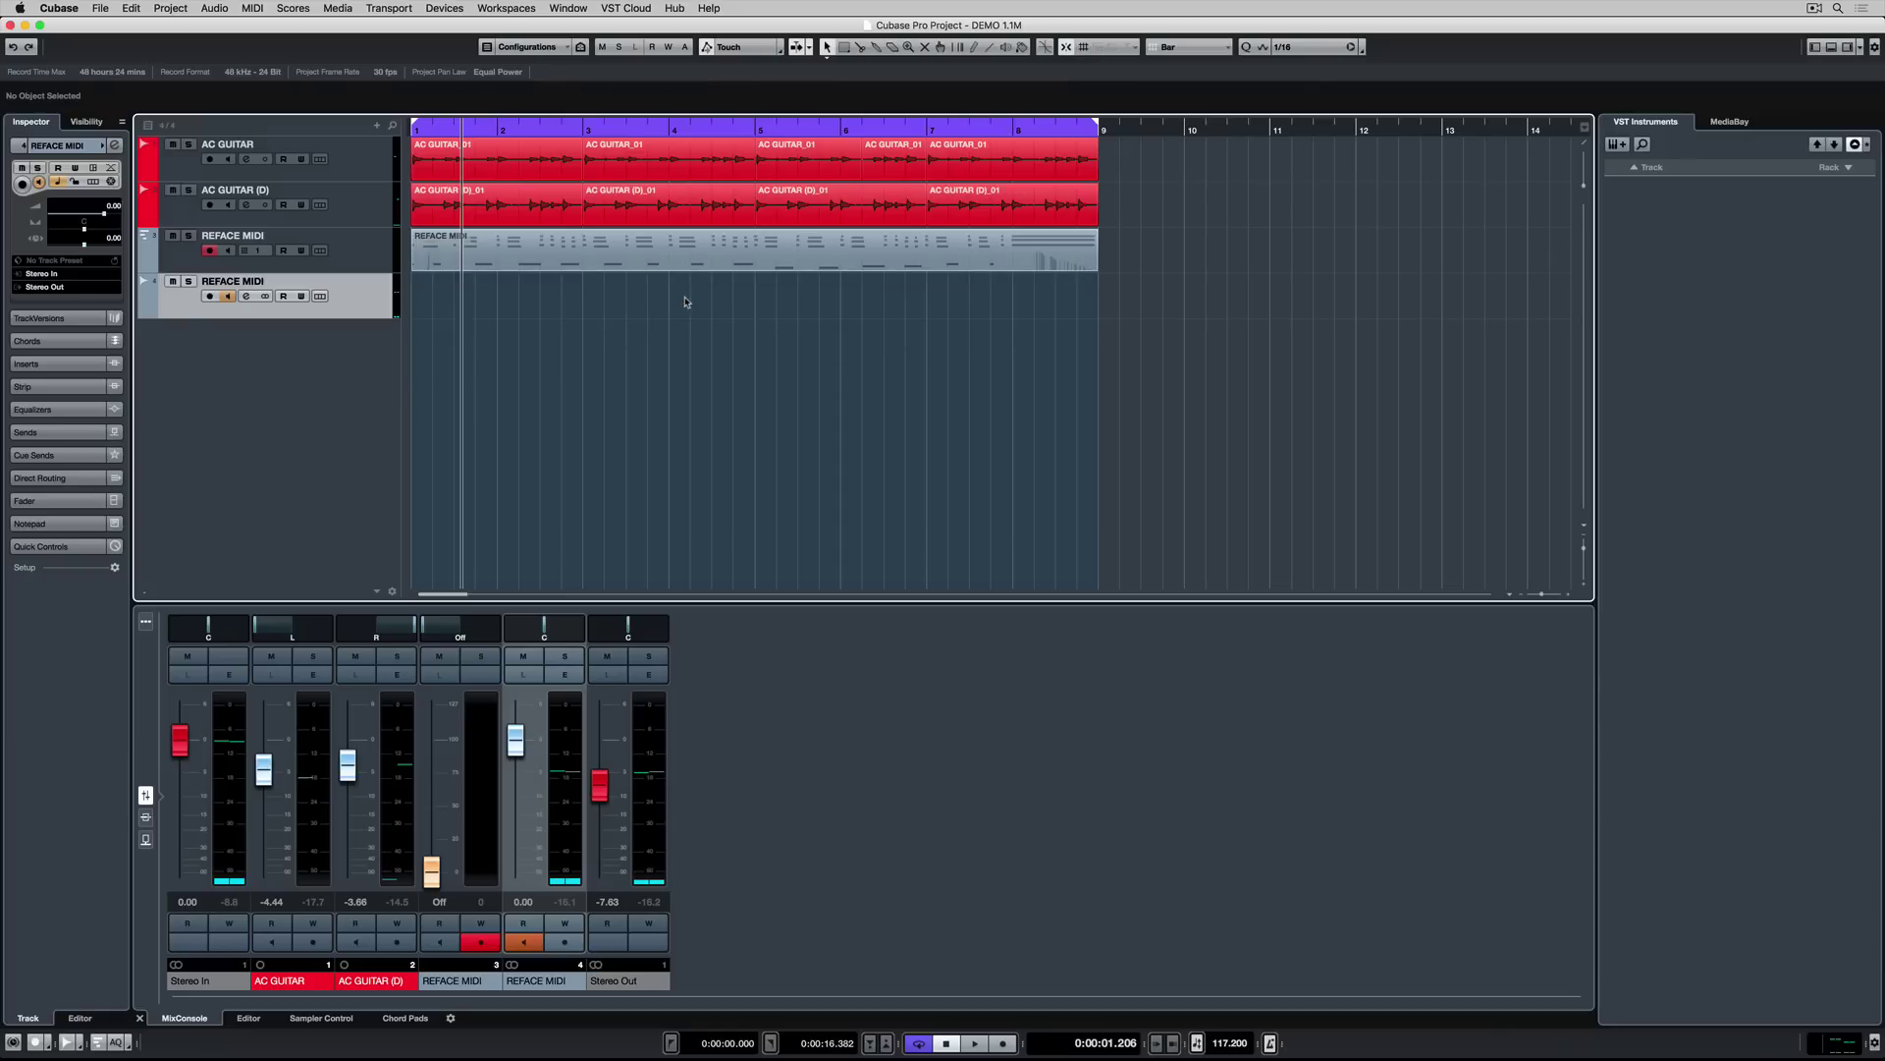
# Step: Open the REFACE MIDI part in the Key Editor, play it, and zoom in on its start
pyautogui.doubleClick(460, 256)
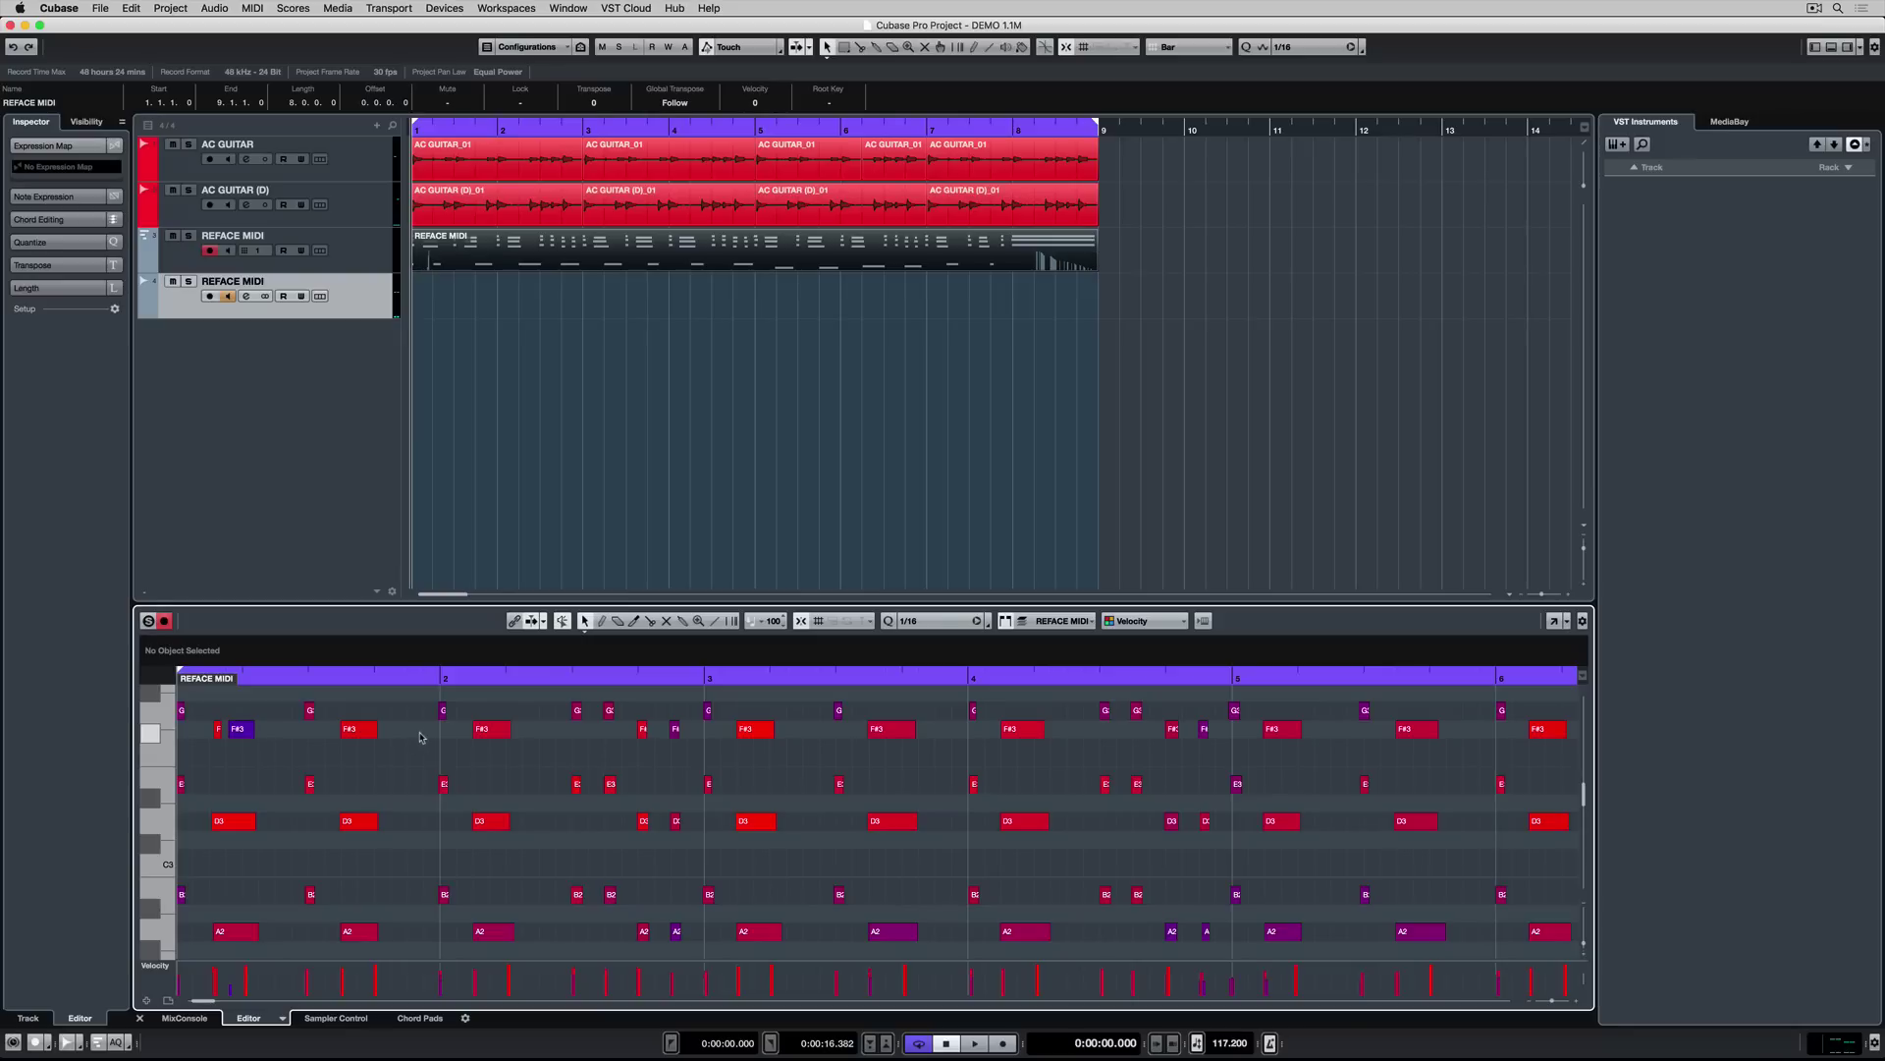
pyautogui.press('space')
pyautogui.scroll(-2, 417, 770)
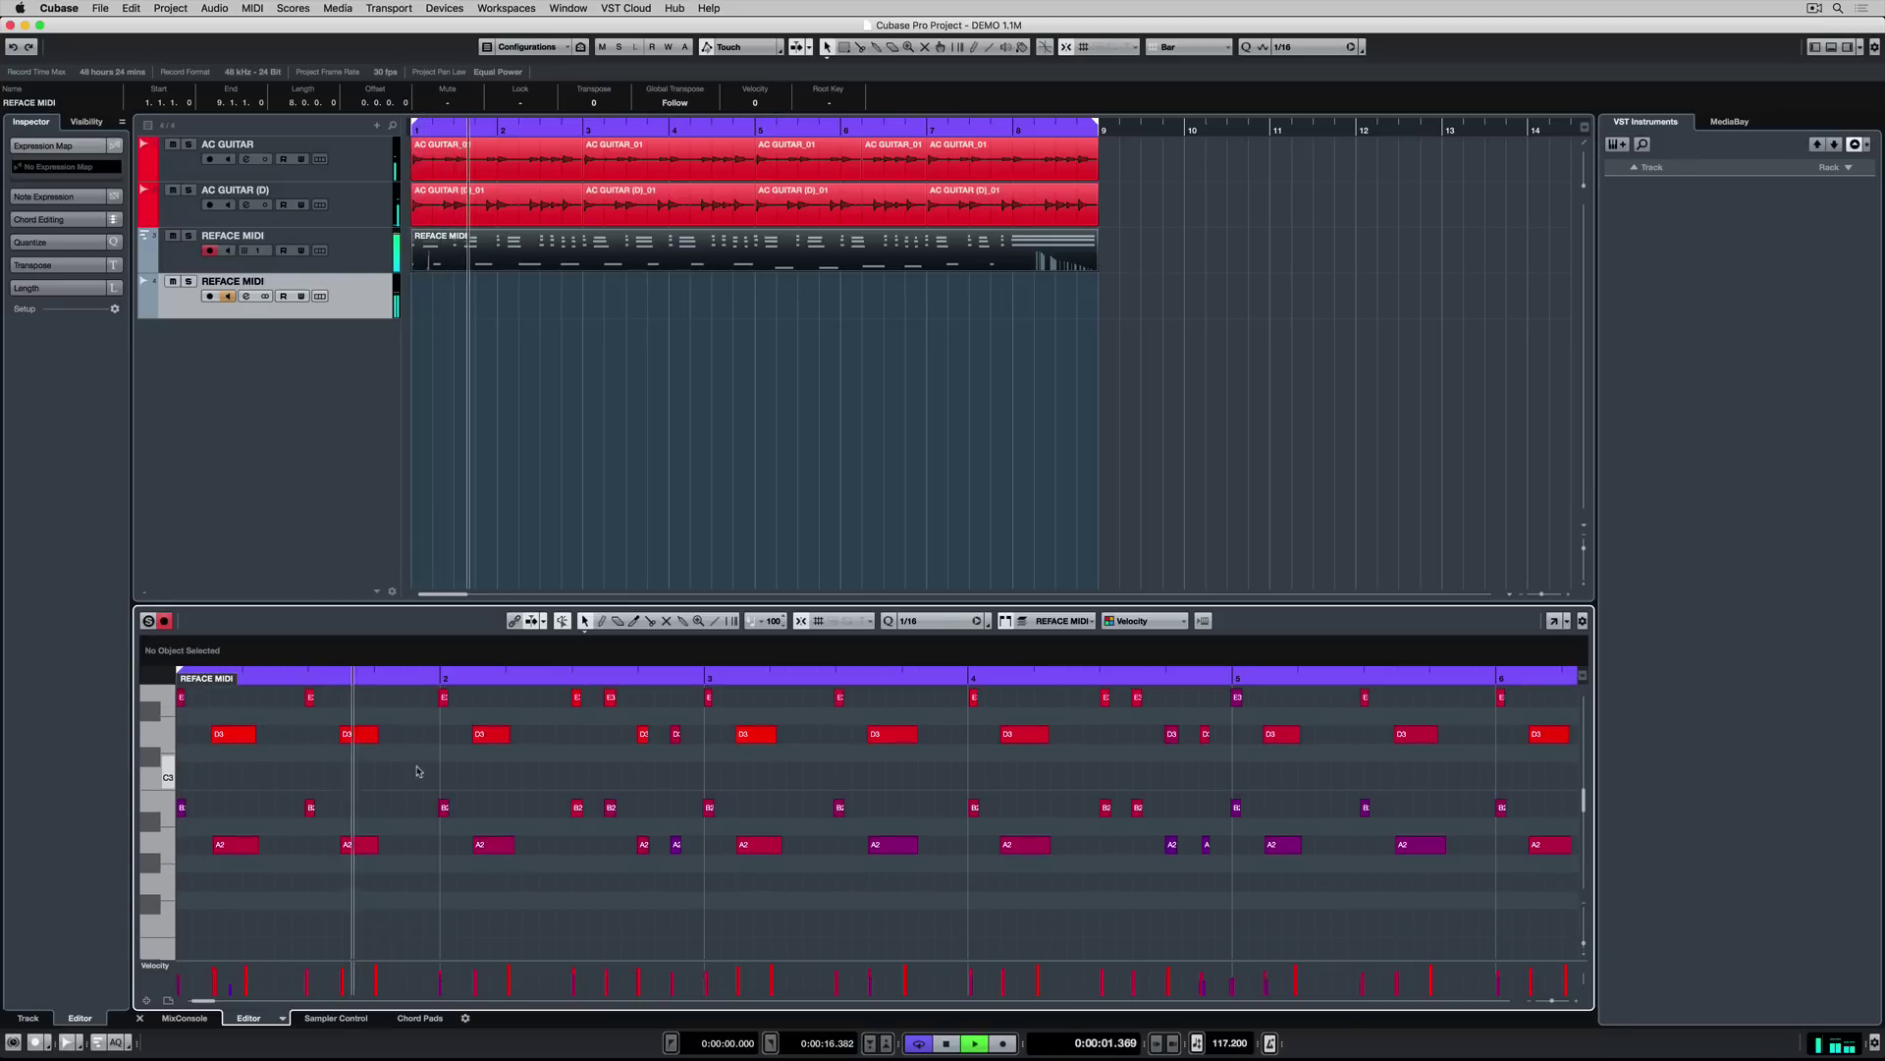
pyautogui.scroll(5, 418, 771)
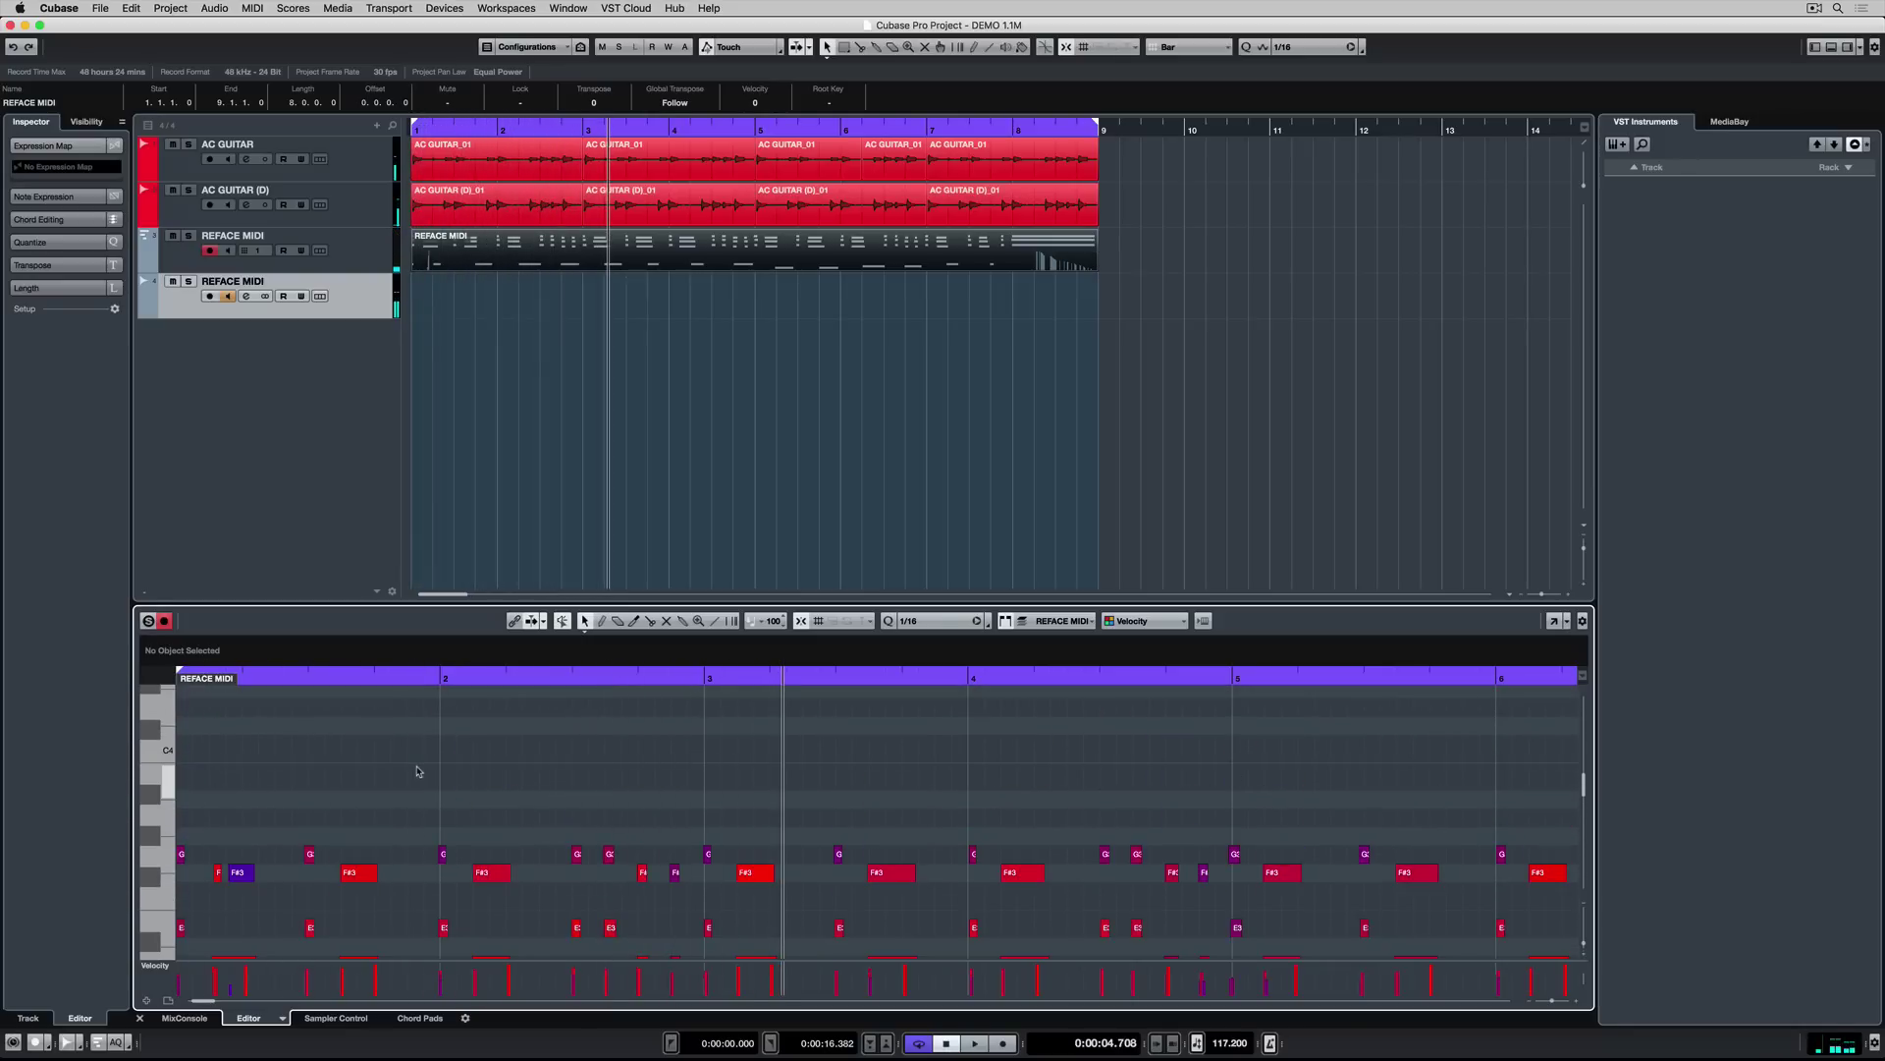
pyautogui.scroll(-3, 417, 771)
pyautogui.press('h')
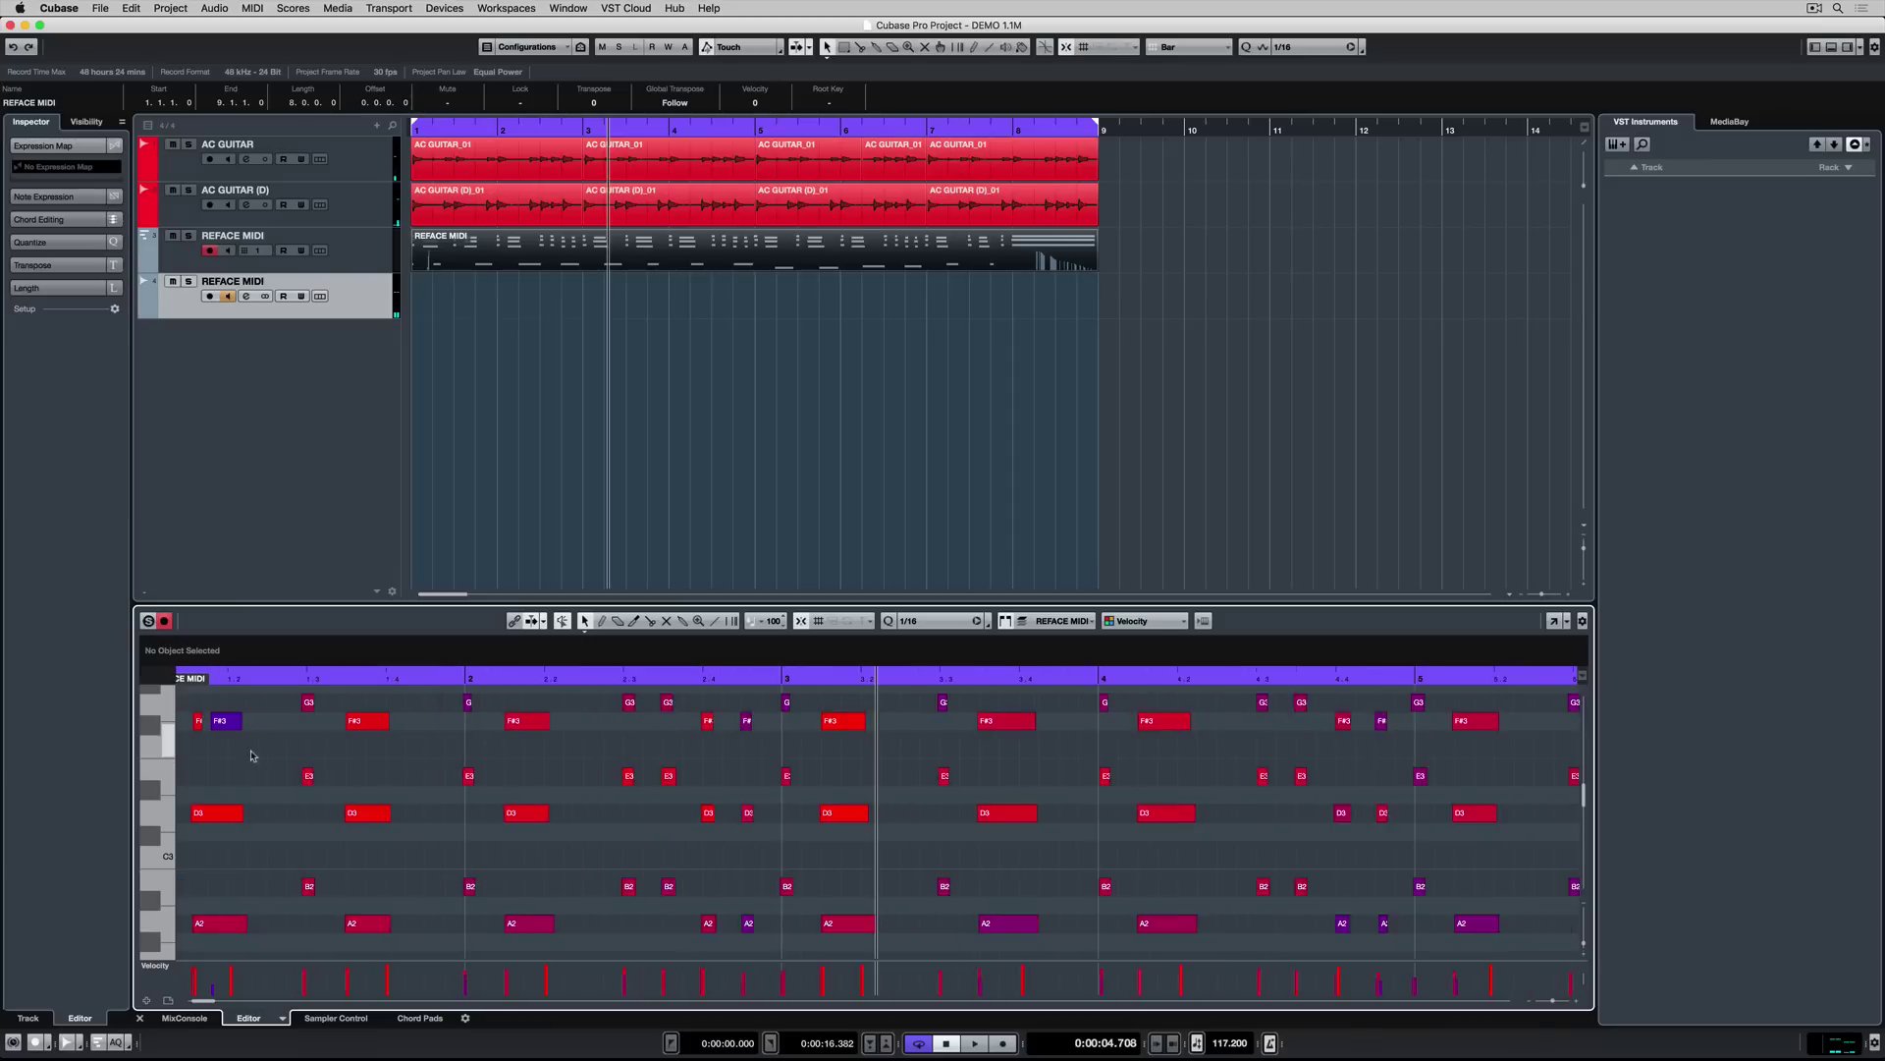
pyautogui.hscroll(-5, 252, 755)
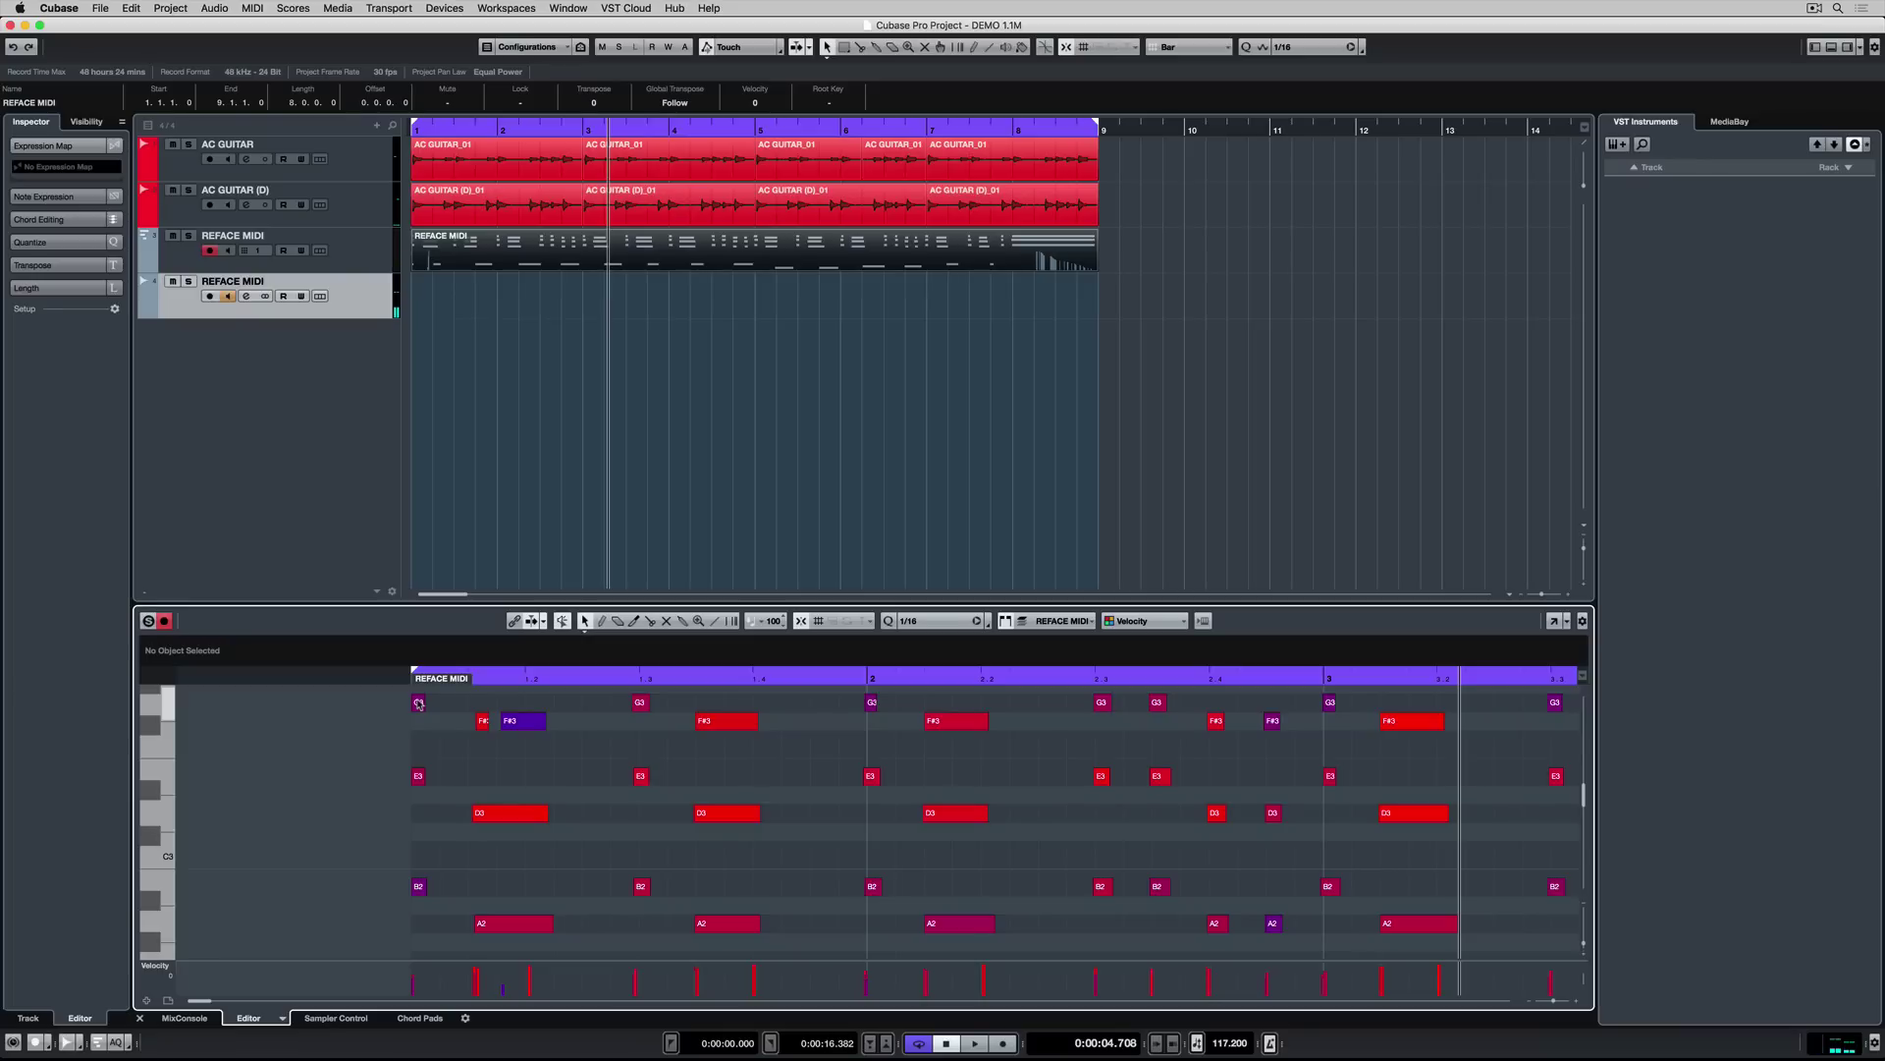
# Step: Show Pitchbend in a taller controller lane and zoom out to the whole part
pyautogui.moveTo(172, 961); pyautogui.dragTo(344, 815)
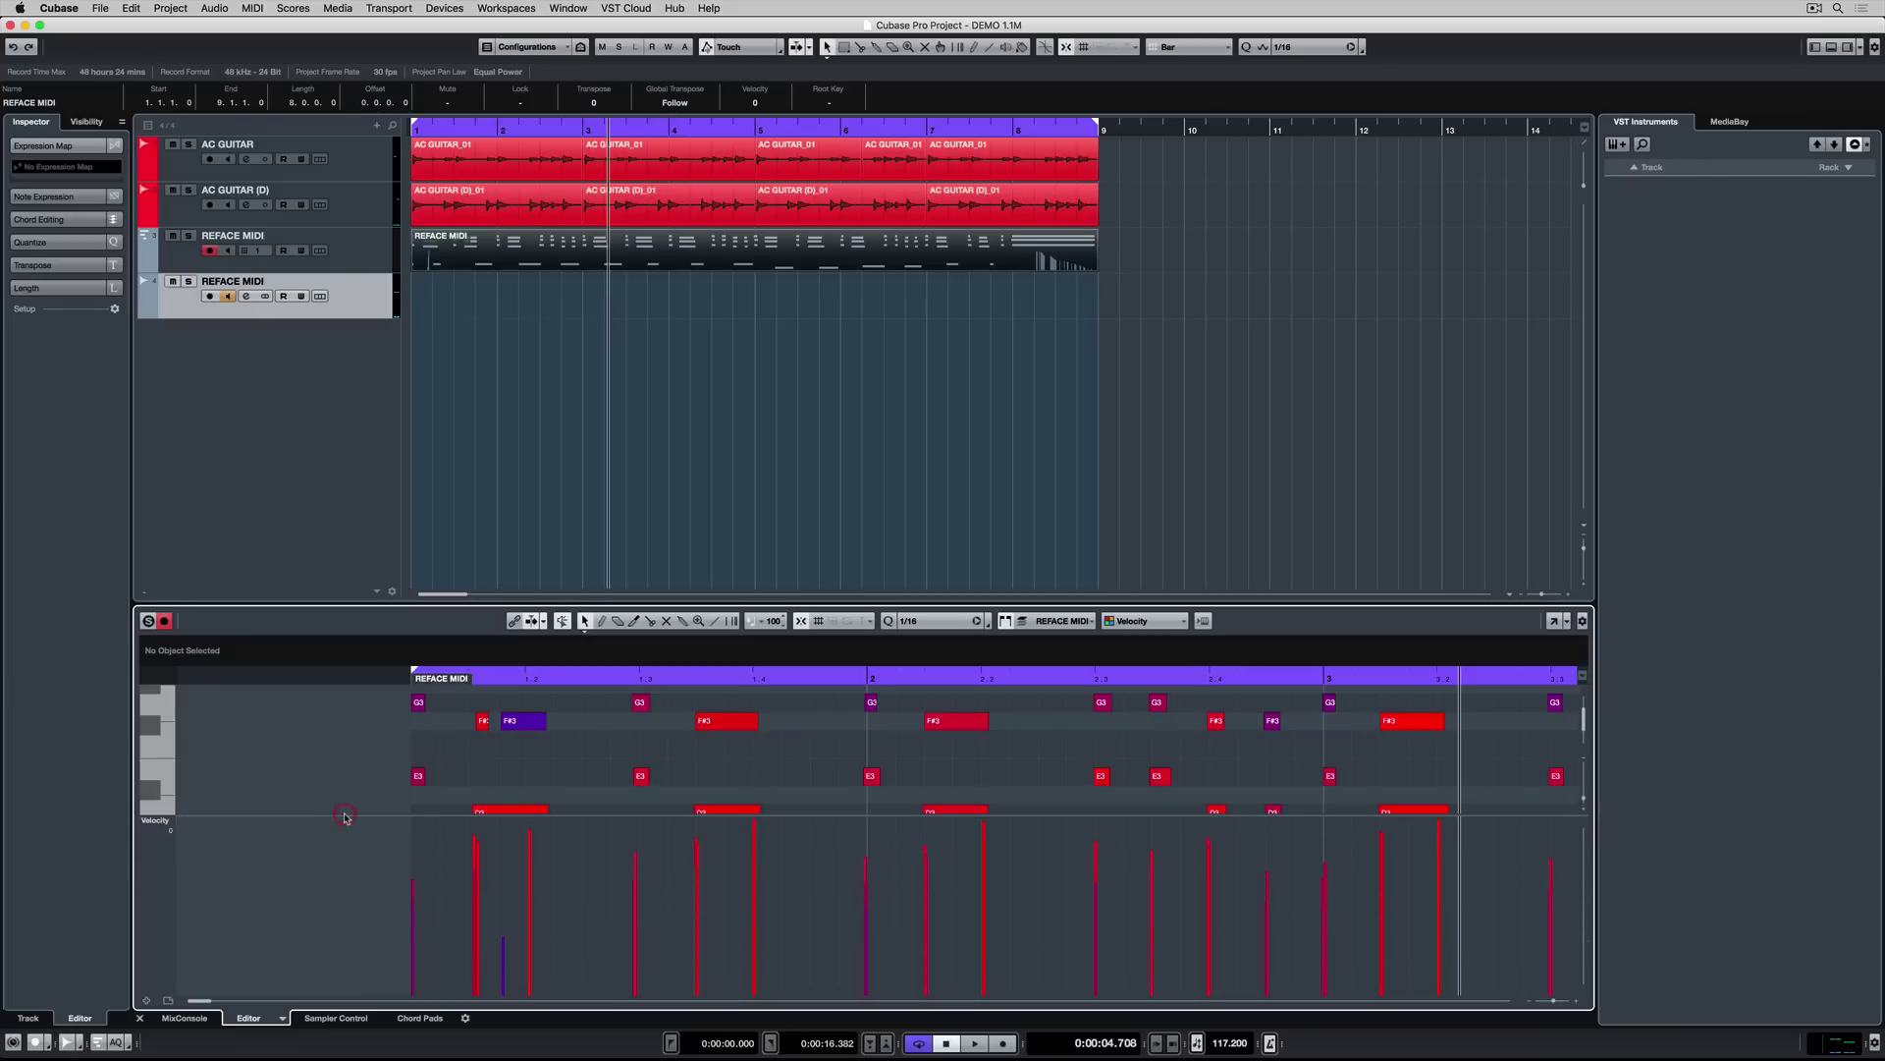
pyautogui.click(155, 821)
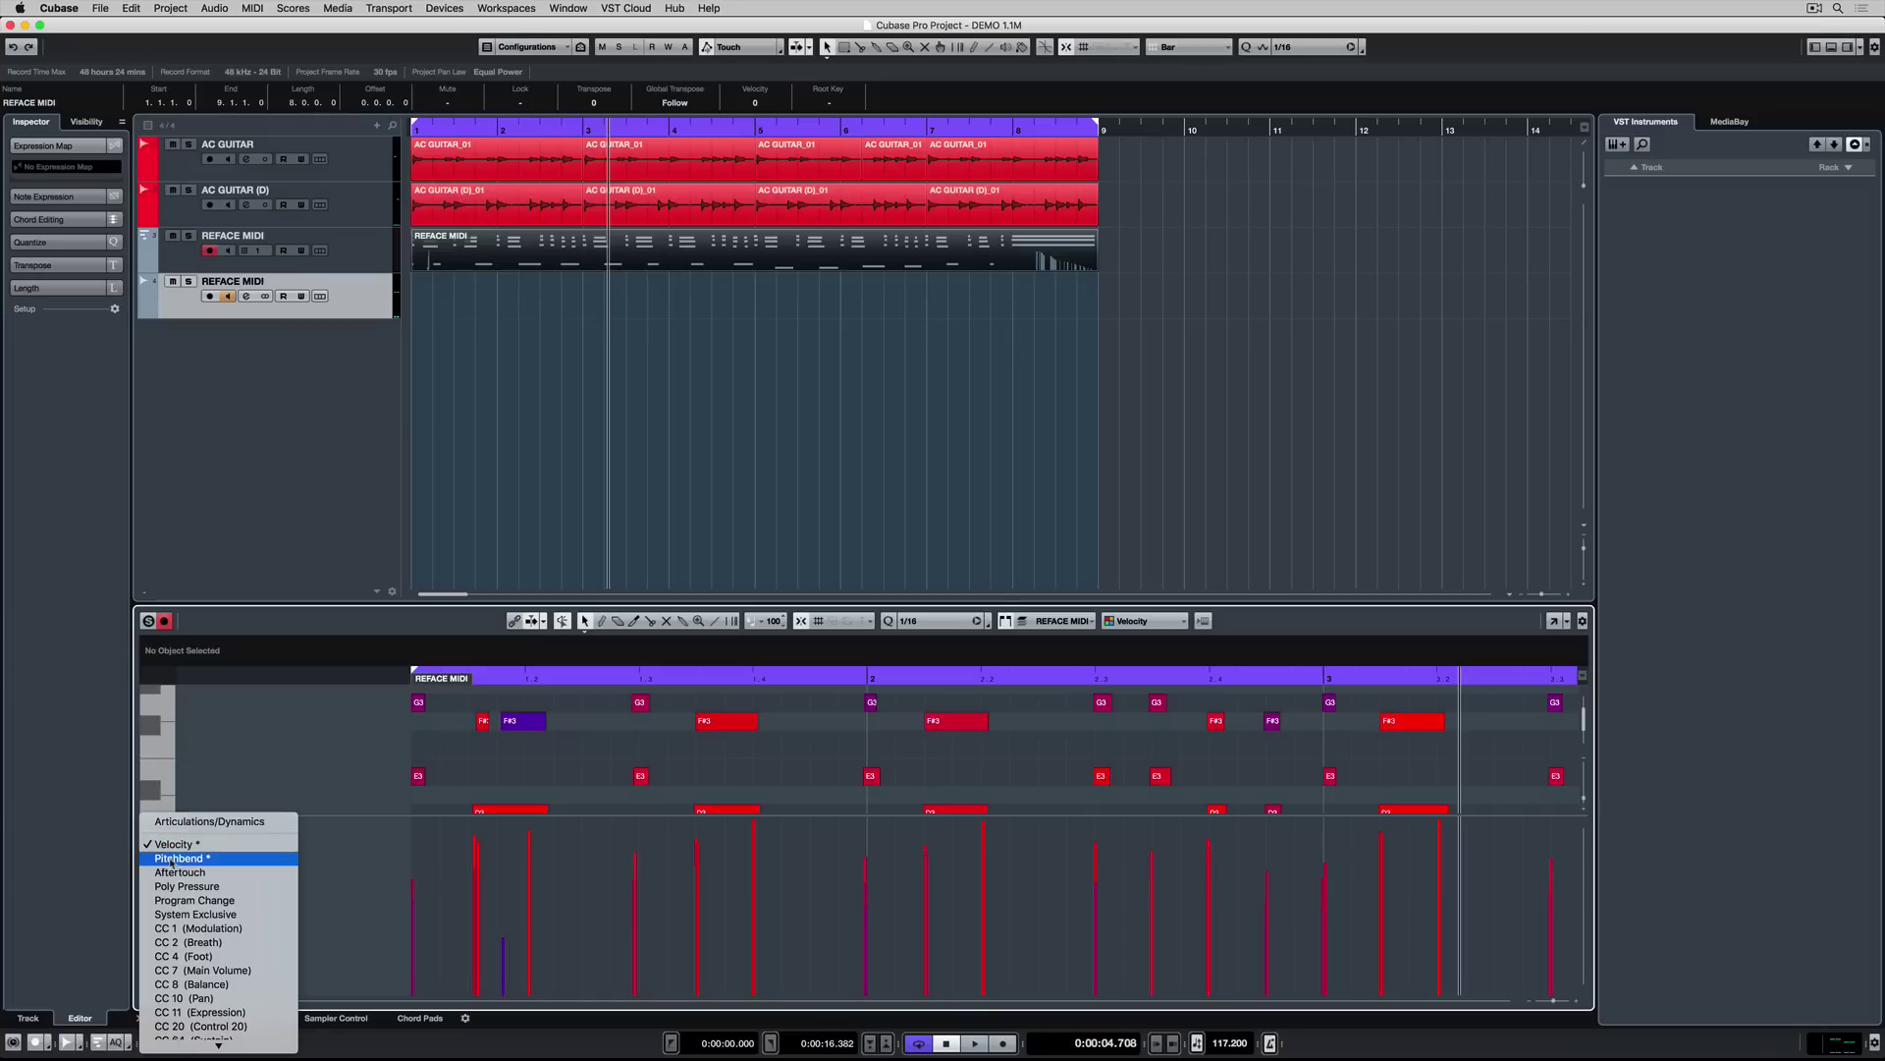
pyautogui.click(170, 858)
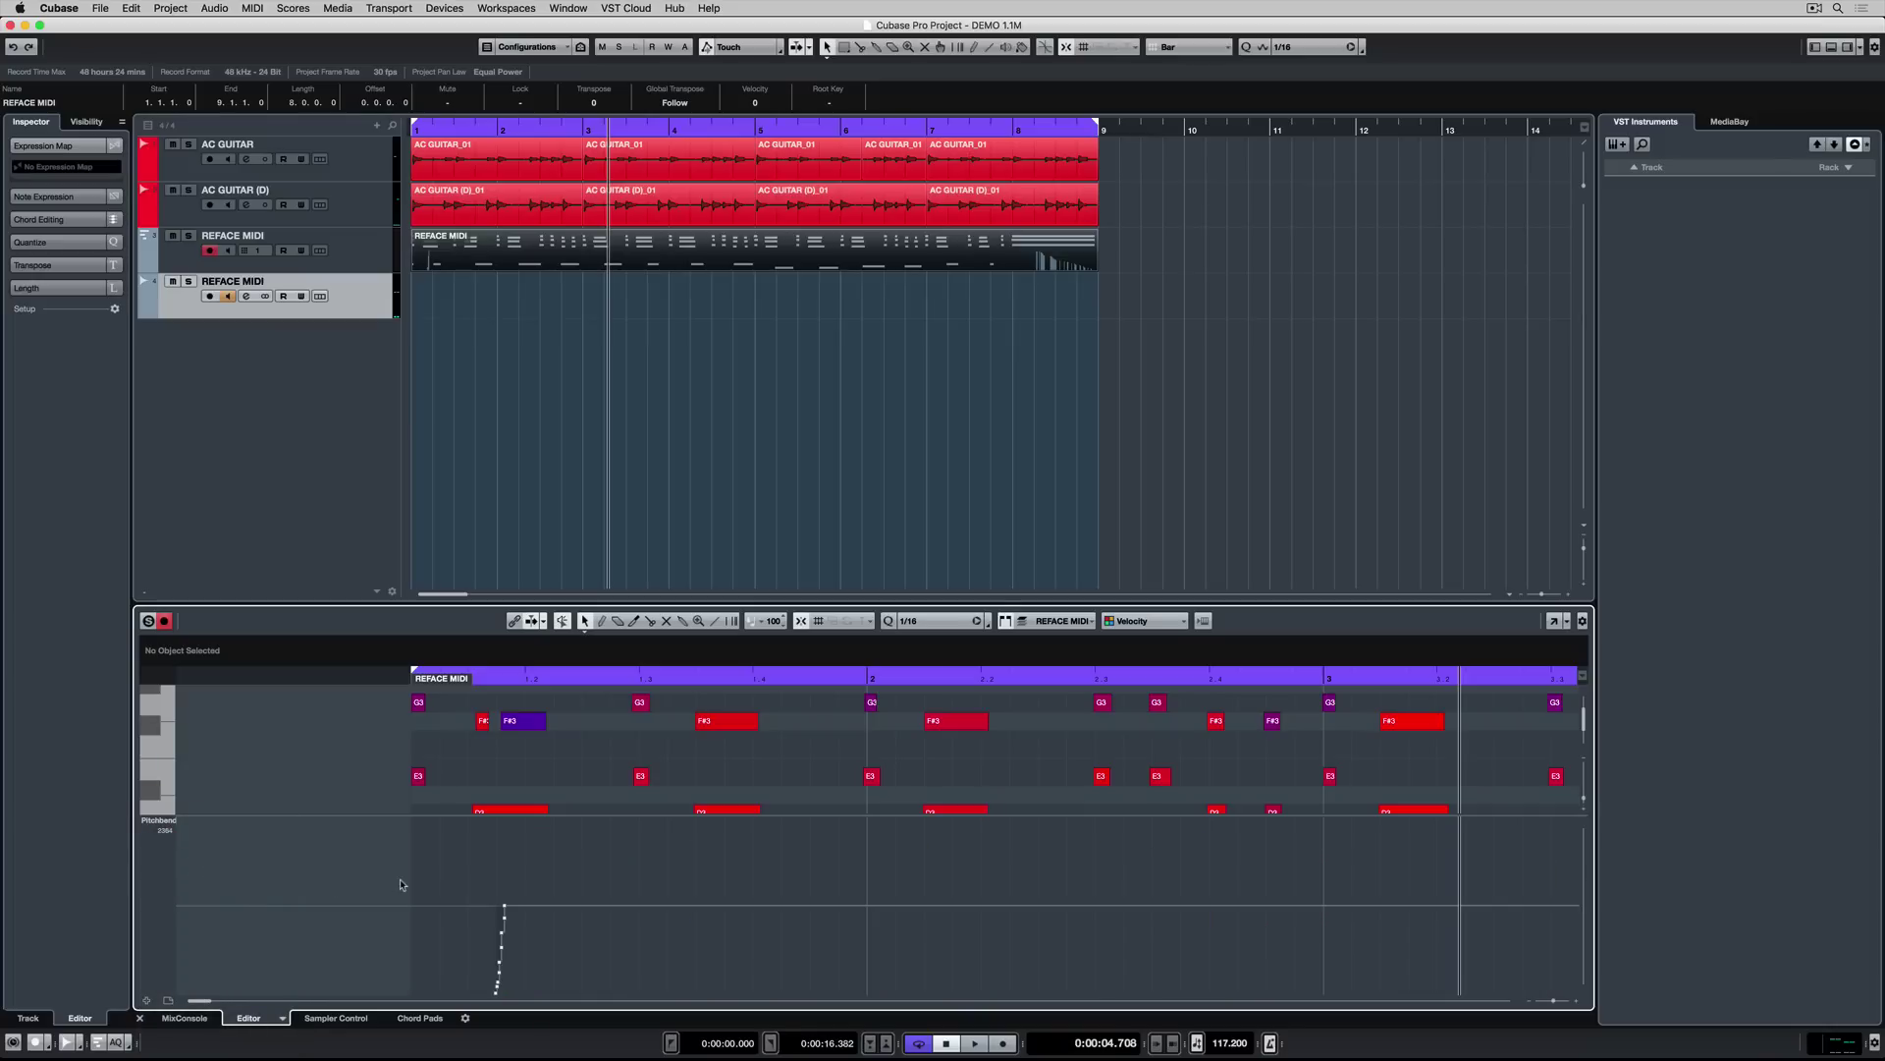
pyautogui.press('g')
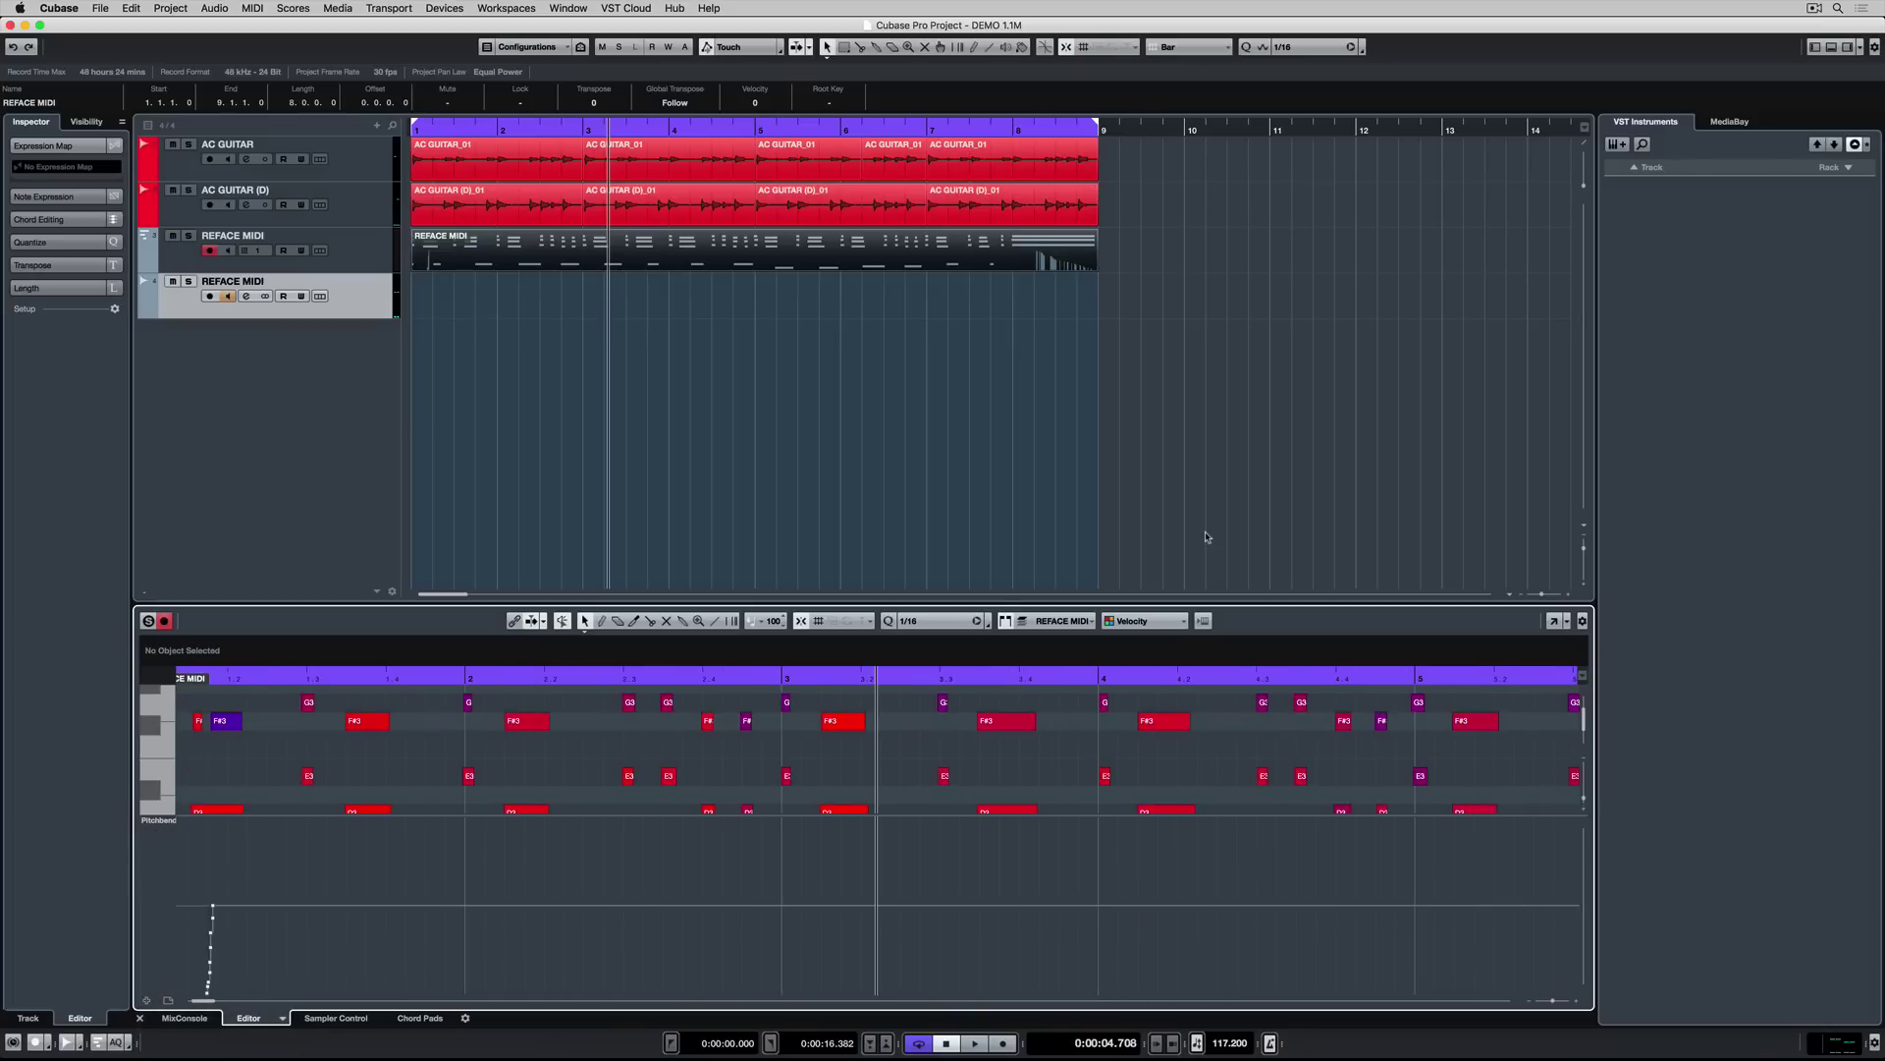
pyautogui.press('g')
pyautogui.press('g')
pyautogui.press('g')
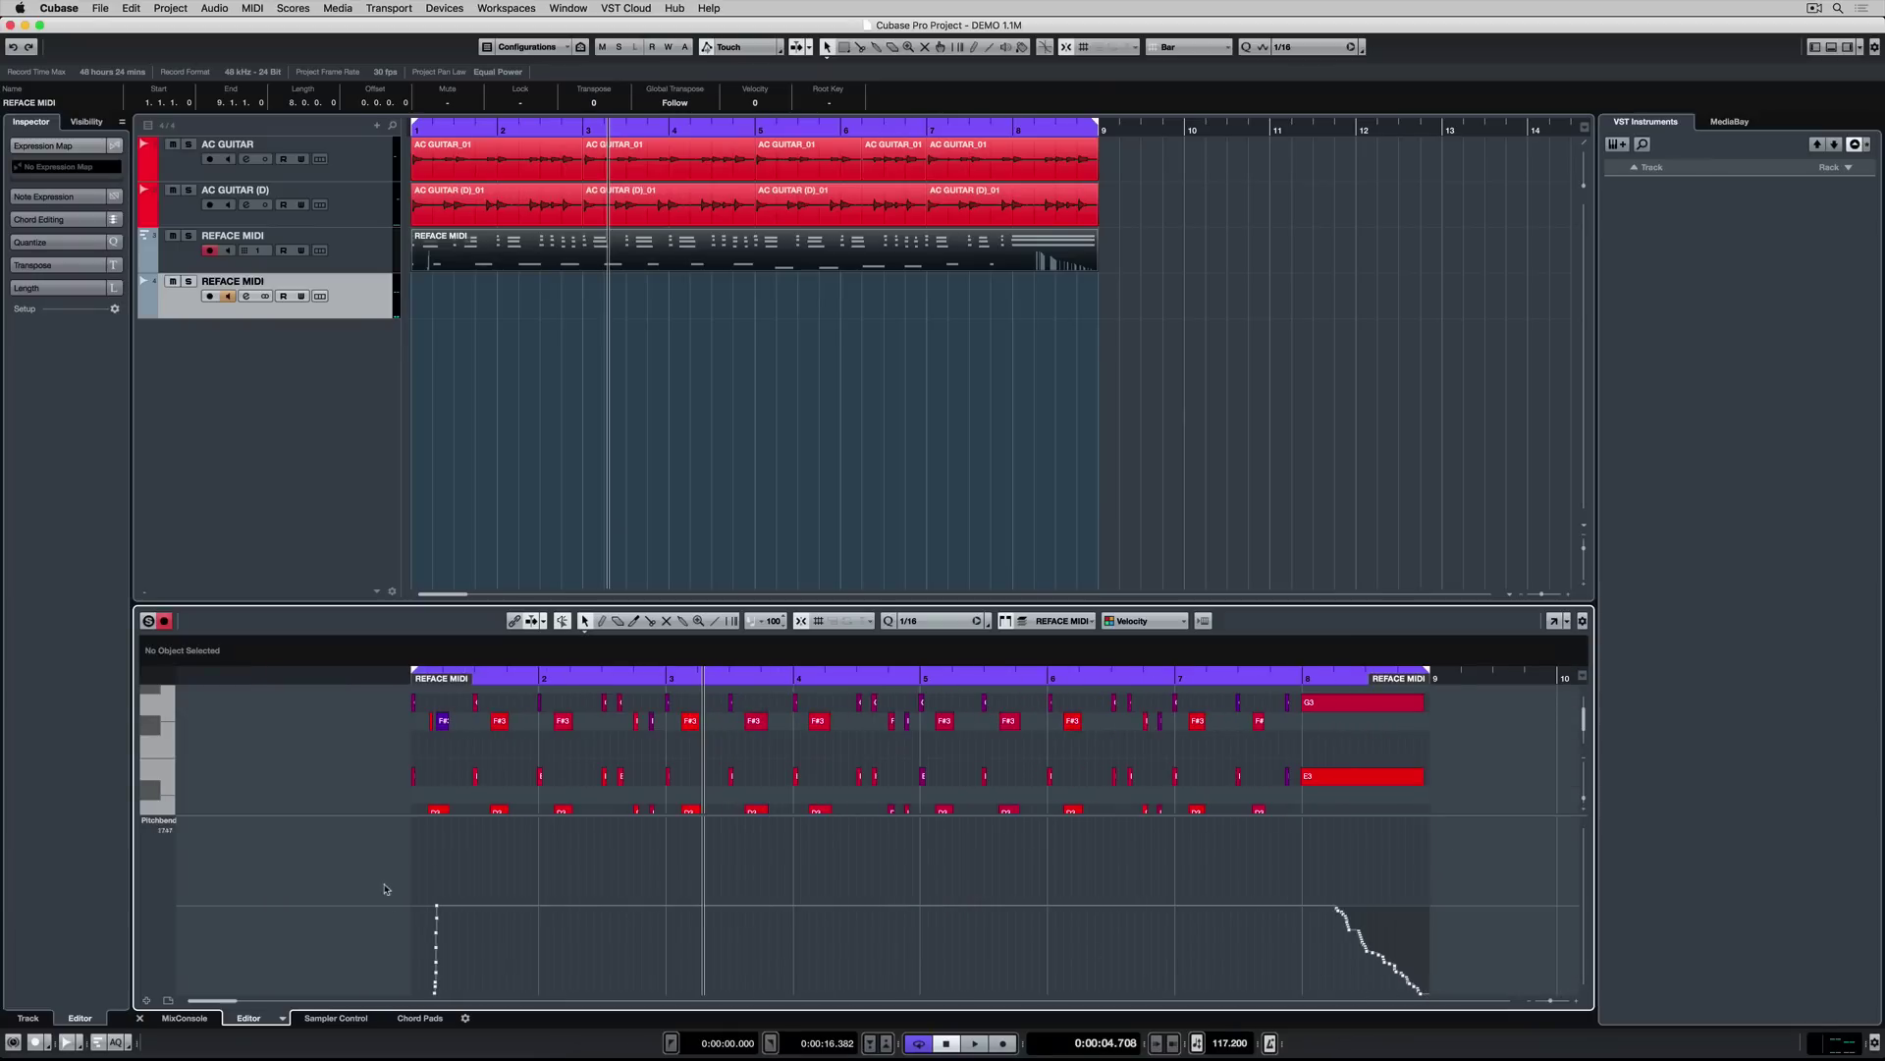
# Step: Delete the stray pitchbend column at the part's start and play it back from the beginning
pyautogui.moveTo(393, 911); pyautogui.dragTo(459, 1000)
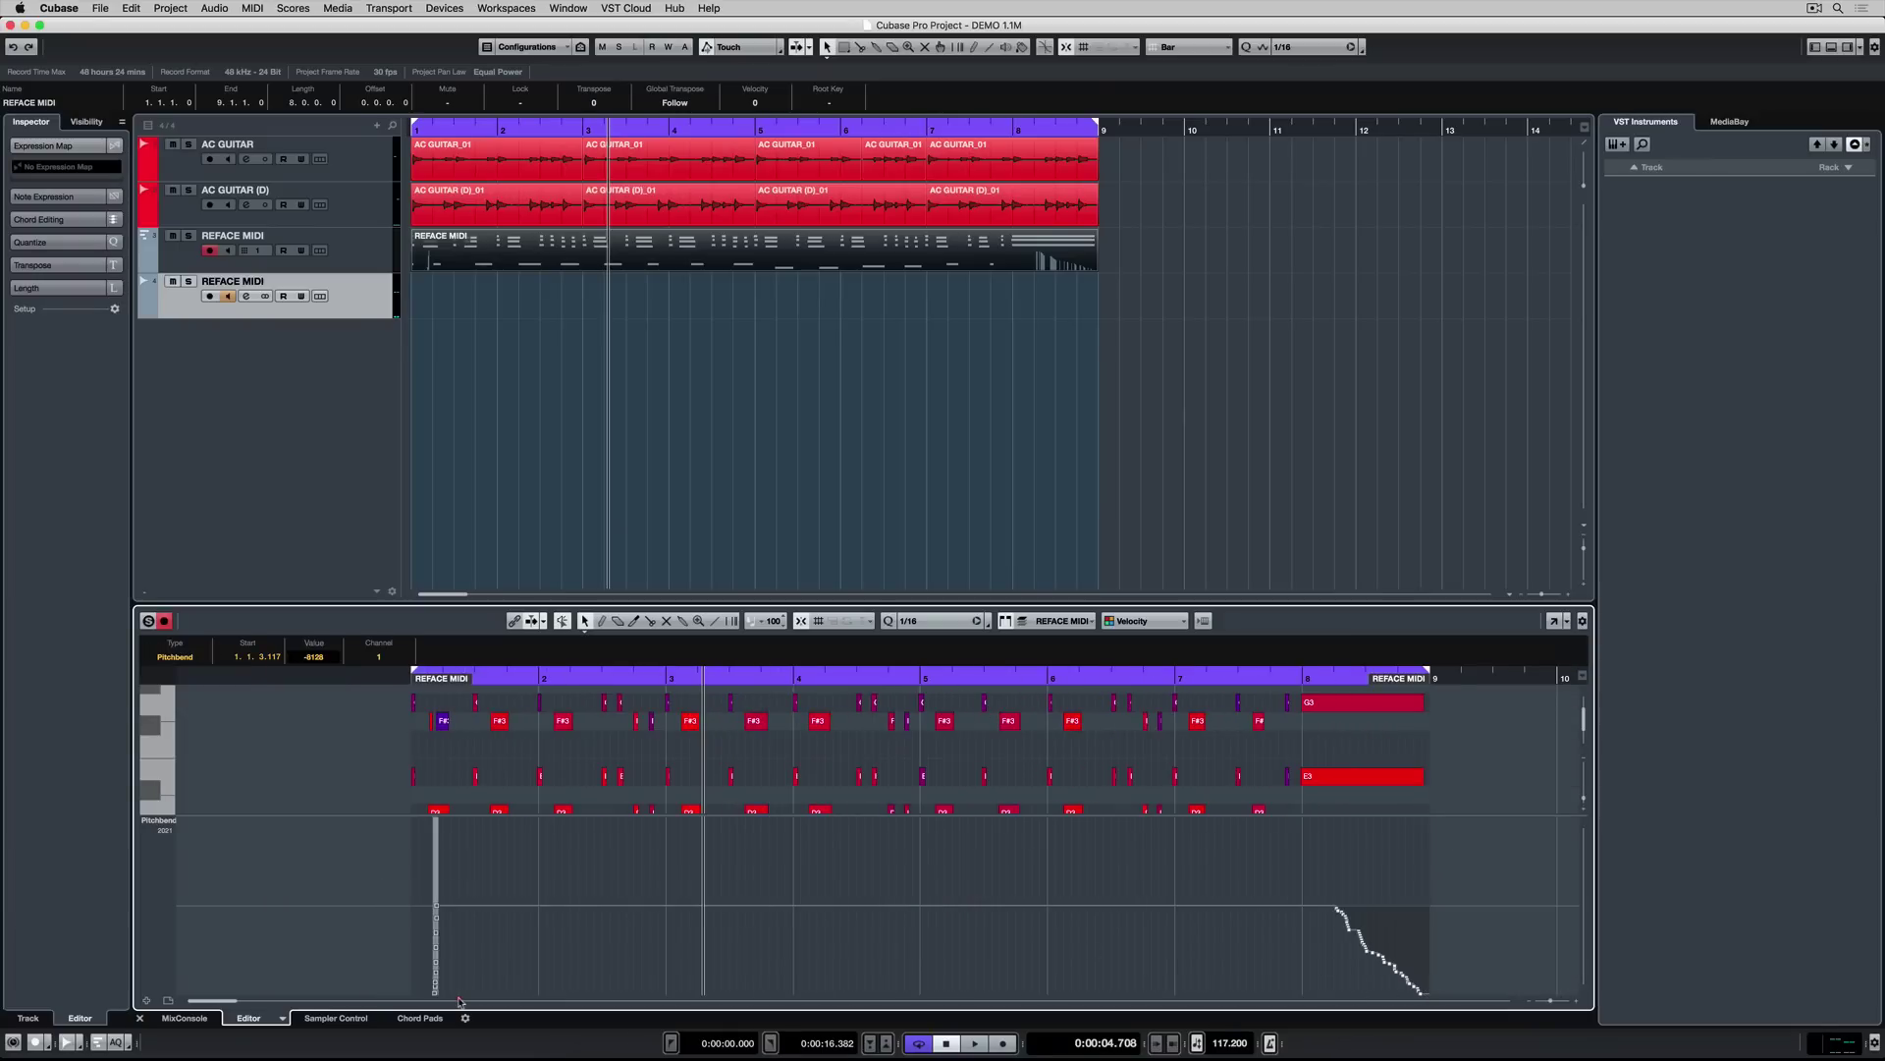
pyautogui.press('Delete')
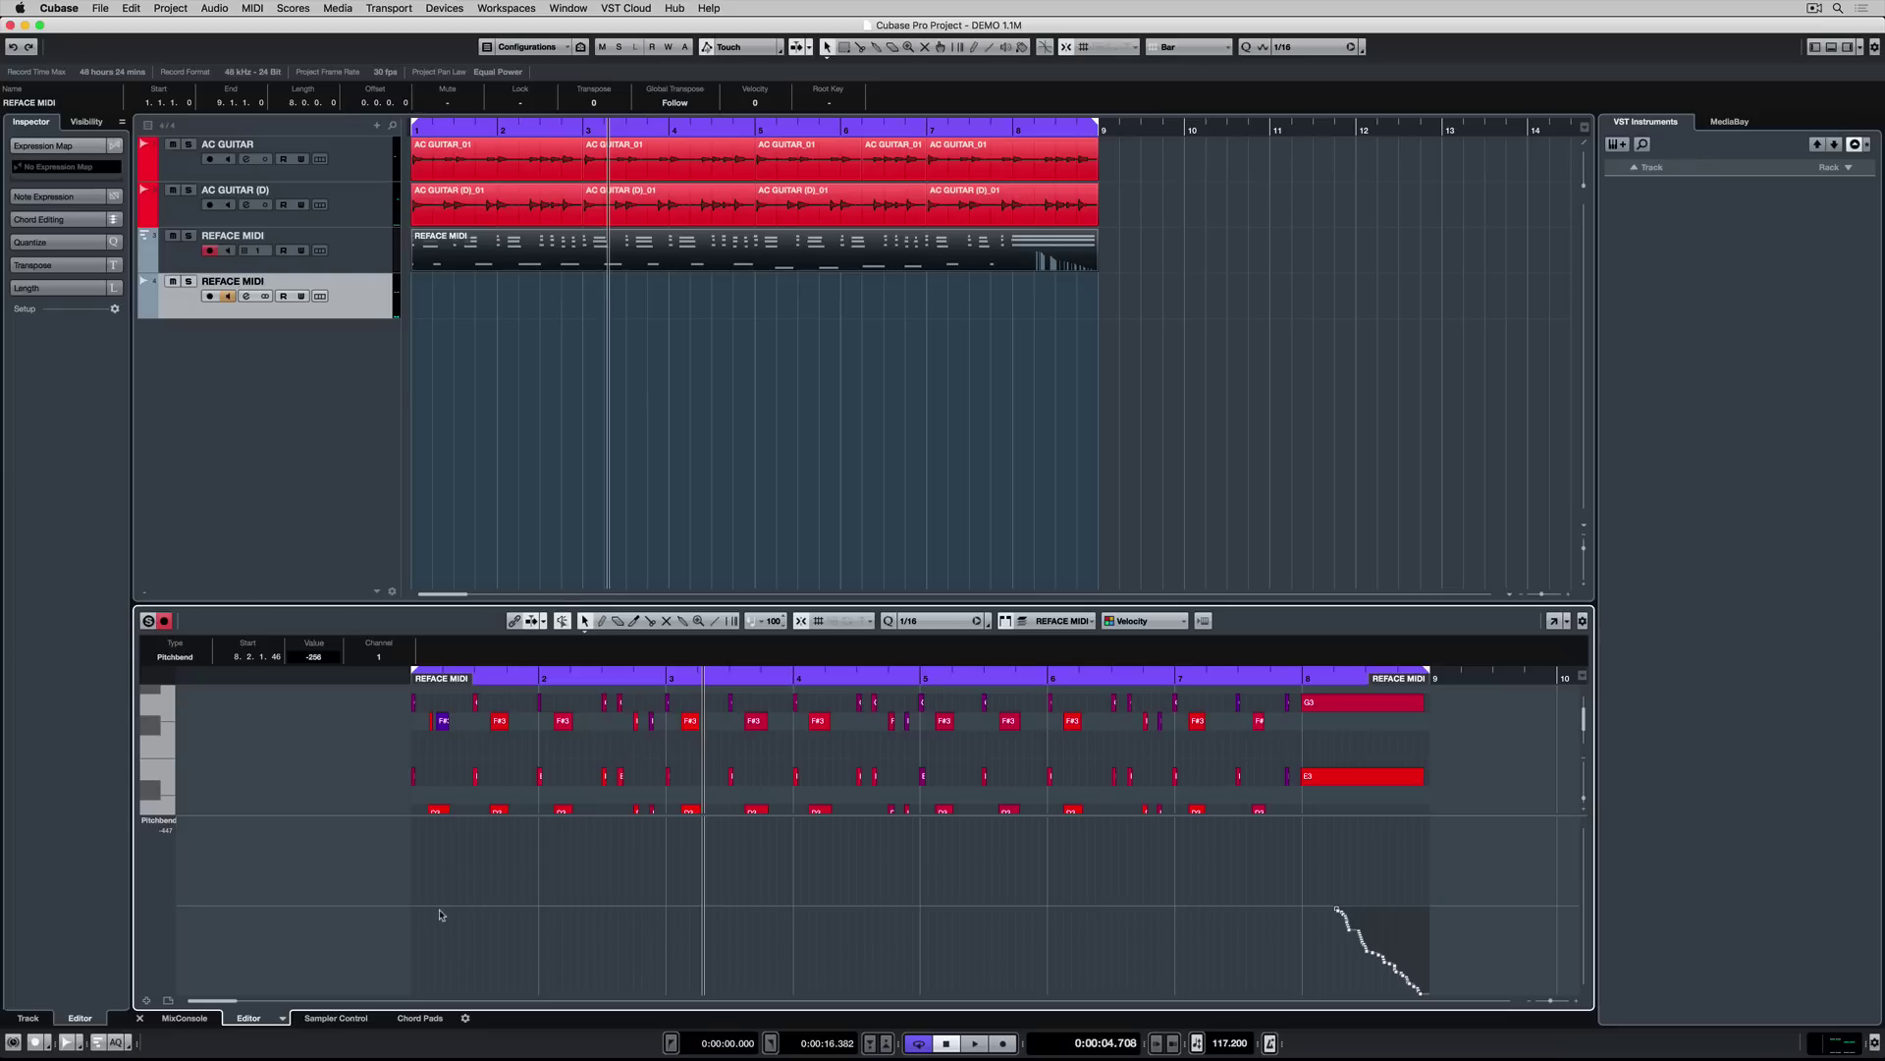
pyautogui.click(400, 676)
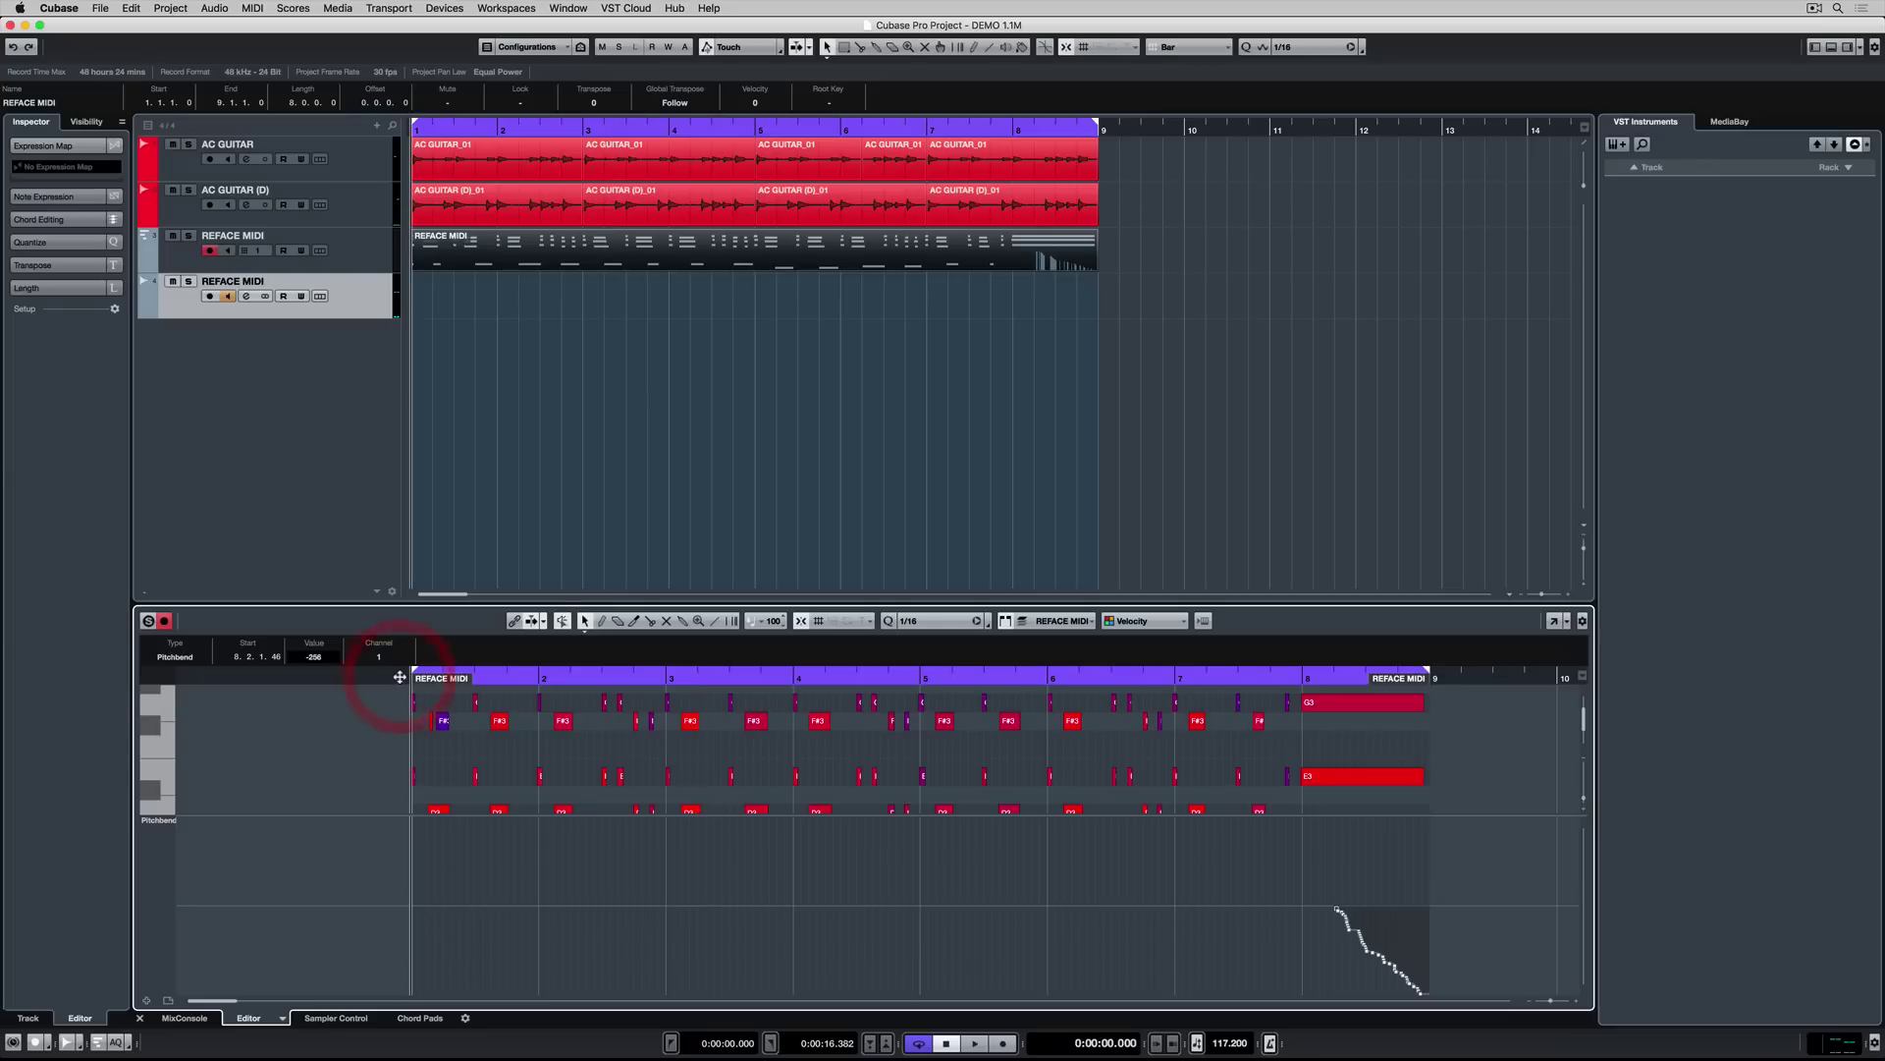
pyautogui.press('space')
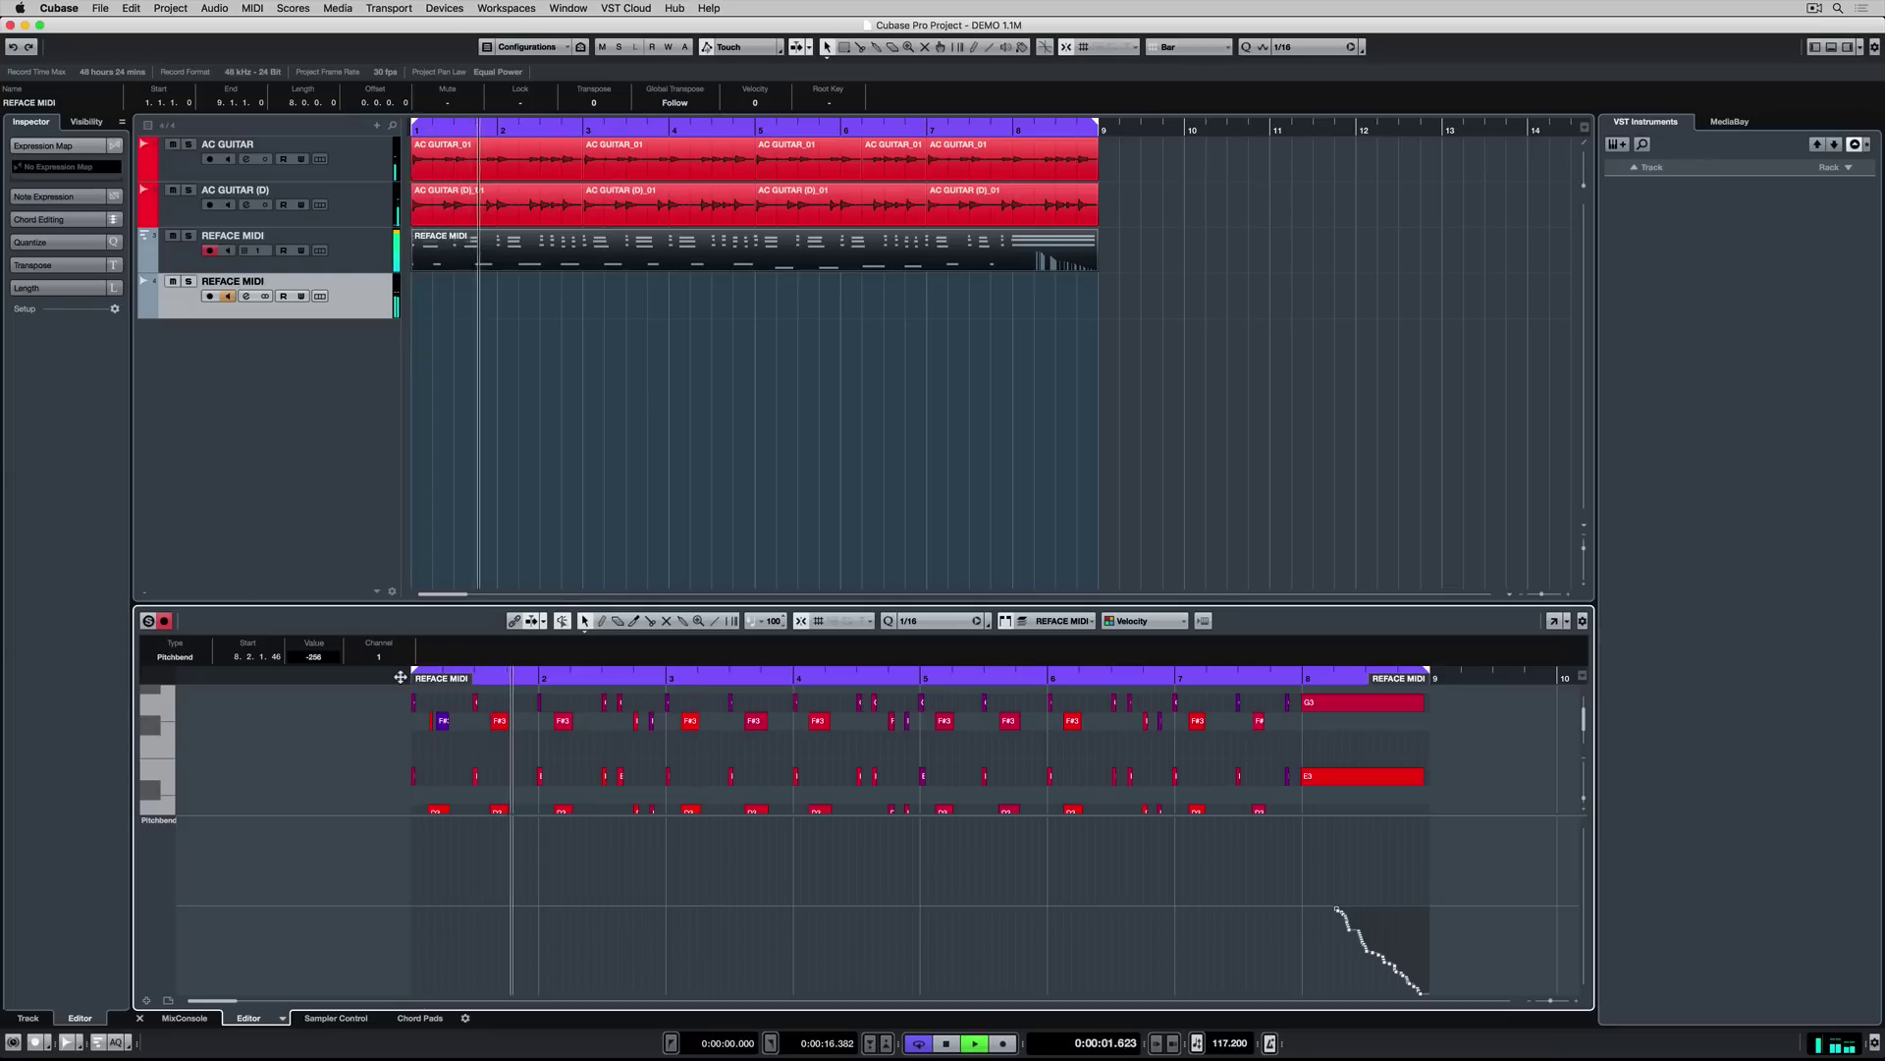
pyautogui.press('space')
pyautogui.scroll(10, 482, 800)
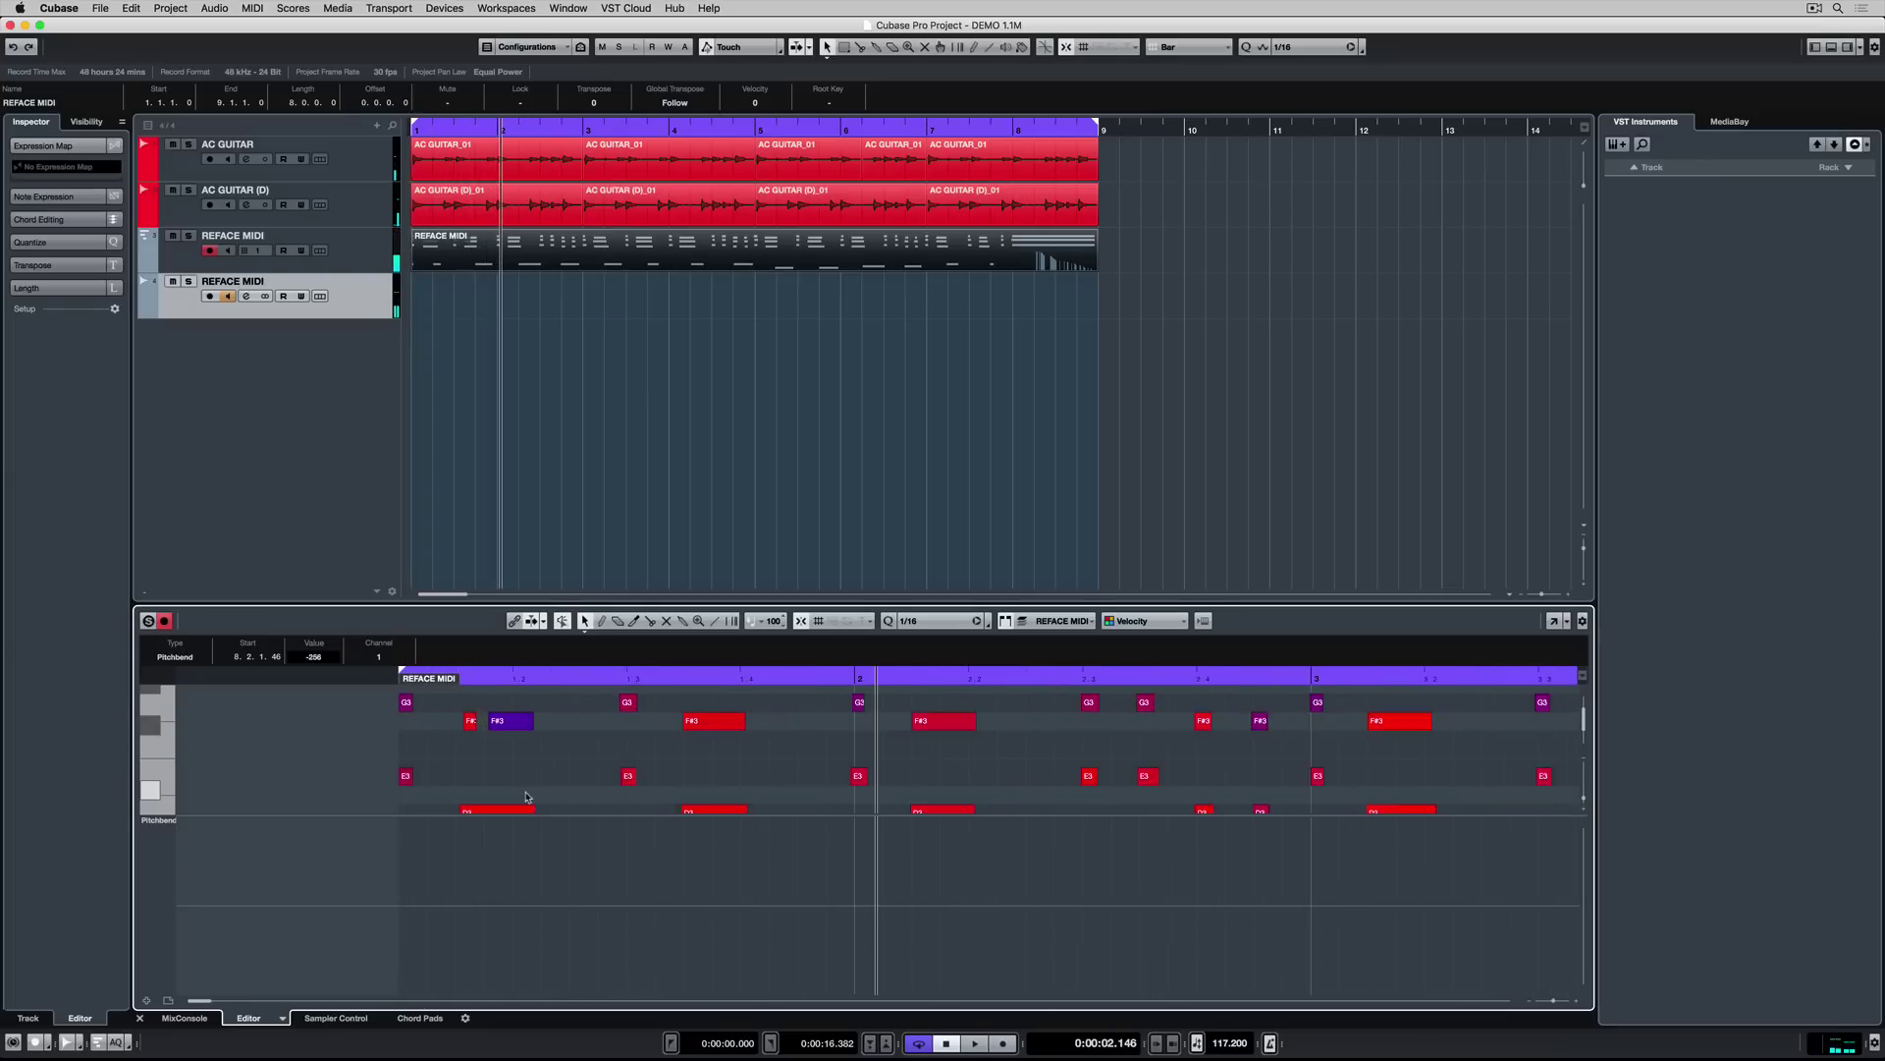
# Step: Enlarge the note area to show the B2 and A2 rows and set the lower lane to Velocity
pyautogui.moveTo(250, 813); pyautogui.dragTo(260, 977)
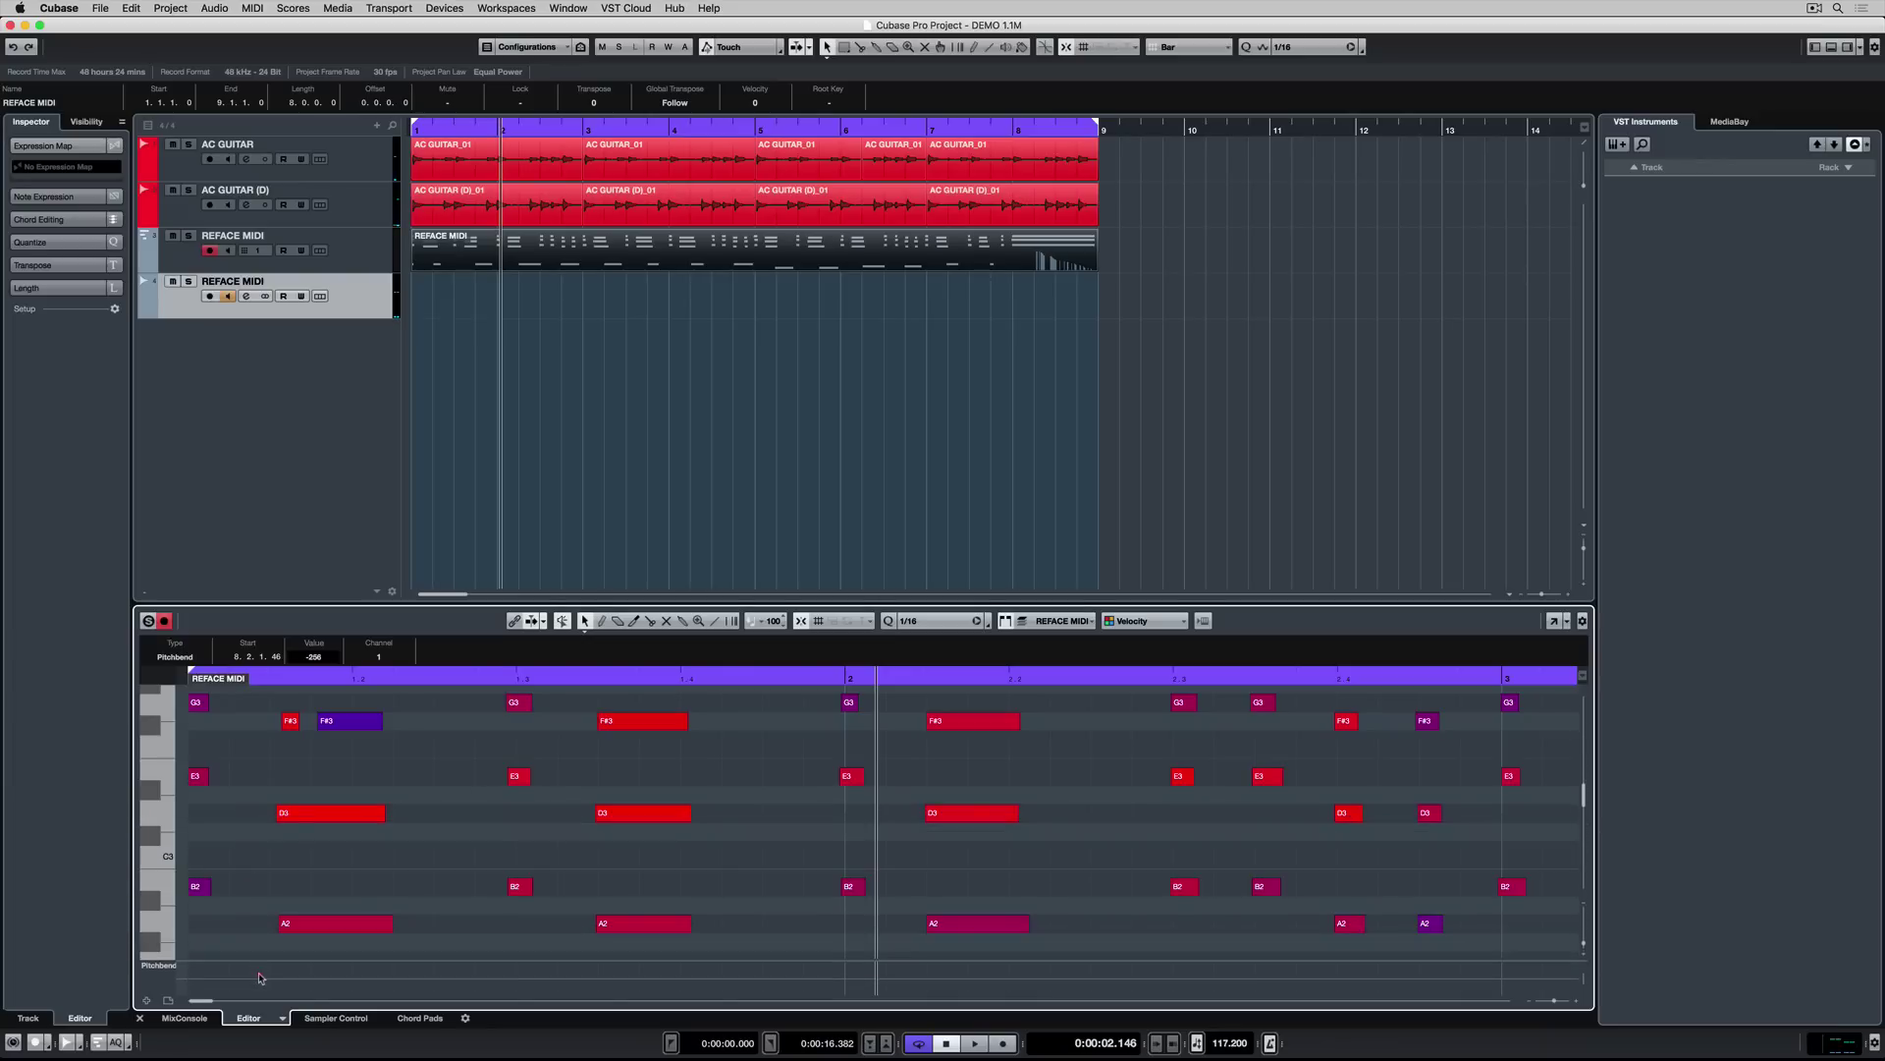
pyautogui.click(167, 967)
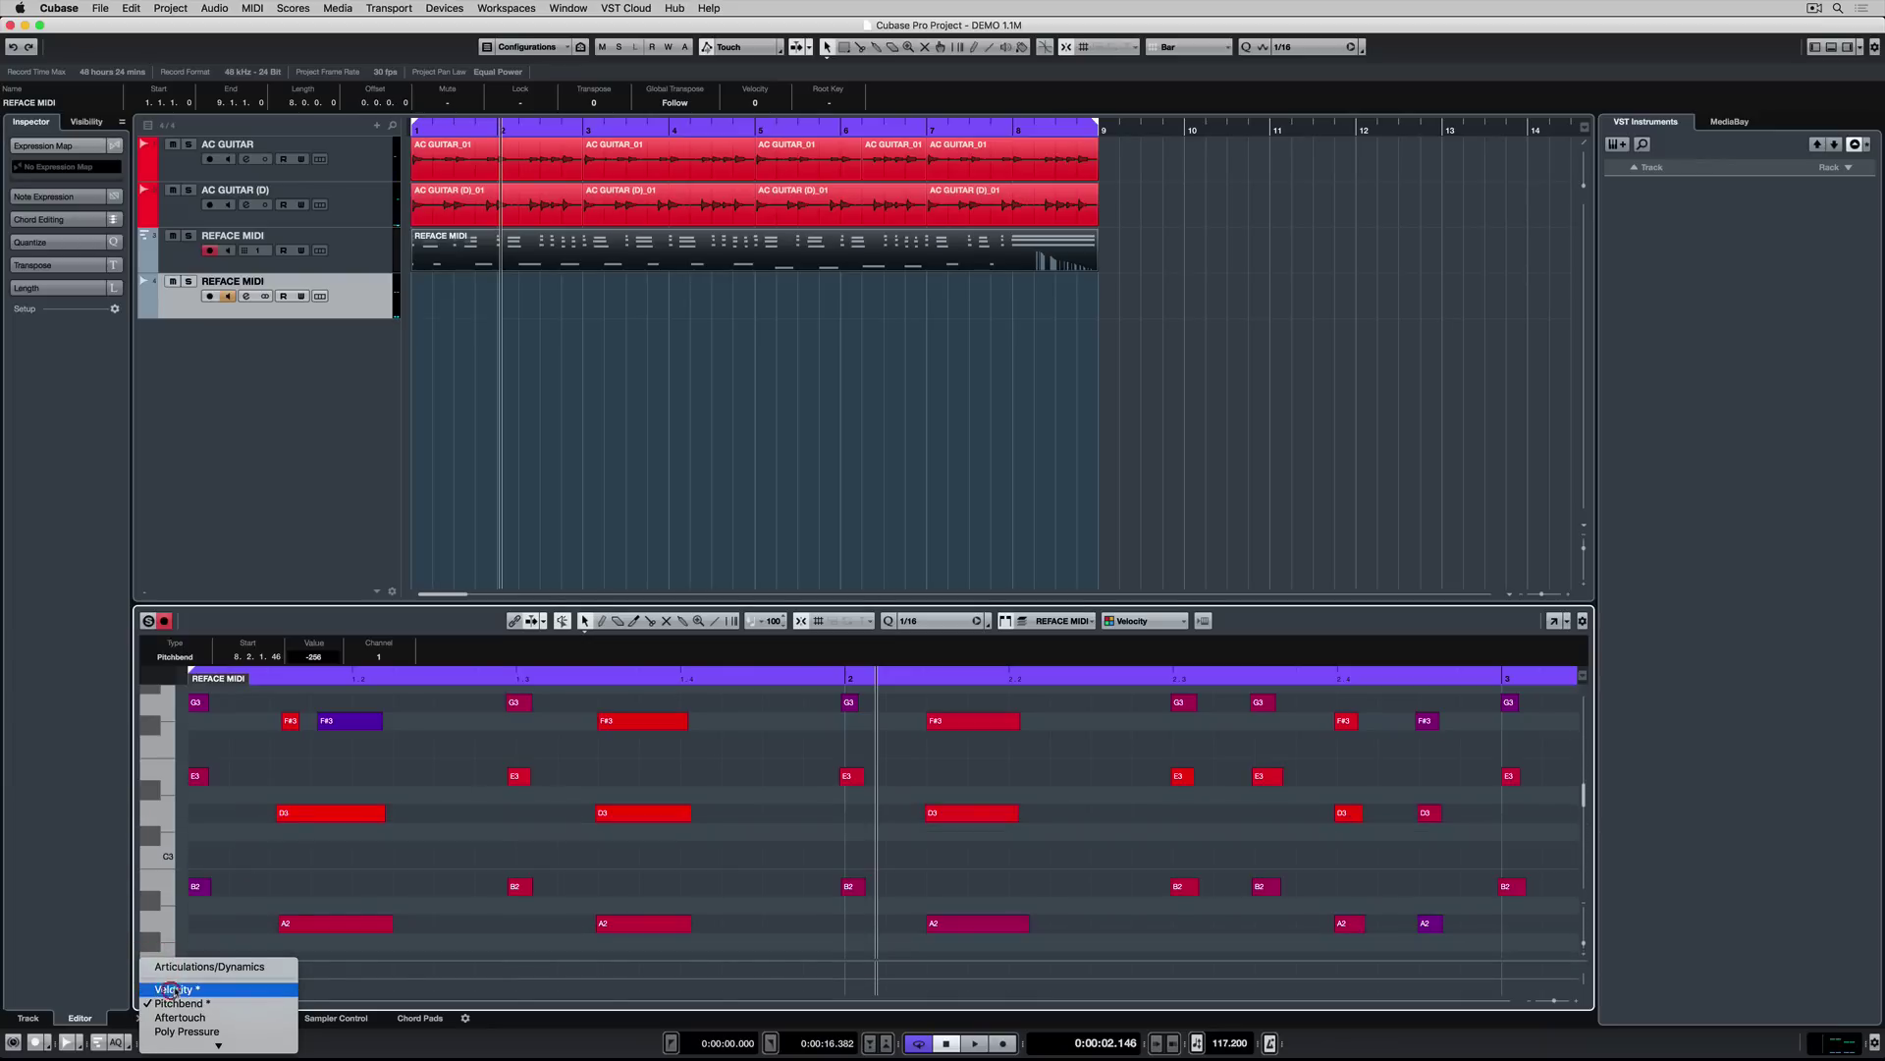
pyautogui.click(170, 989)
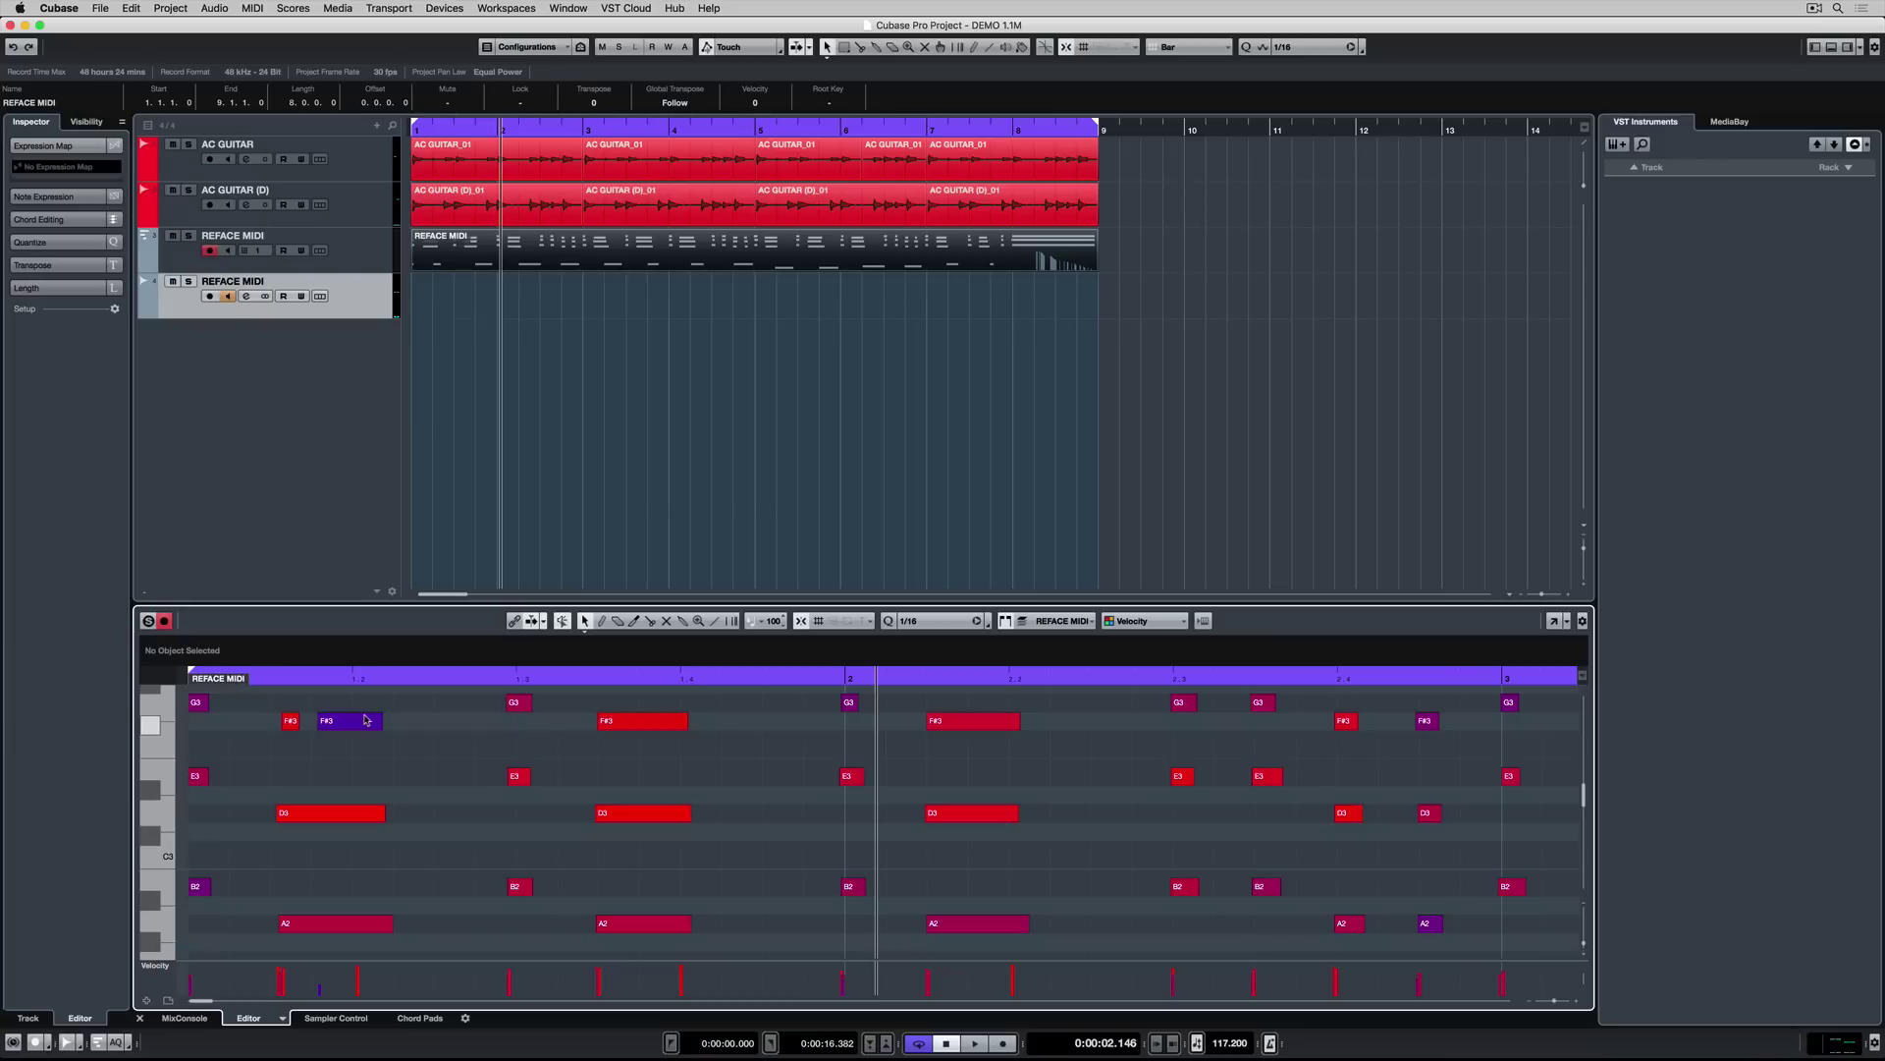
# Step: Trim the ends of the F#3 note and both D3 notes in bar 1
pyautogui.press('8')
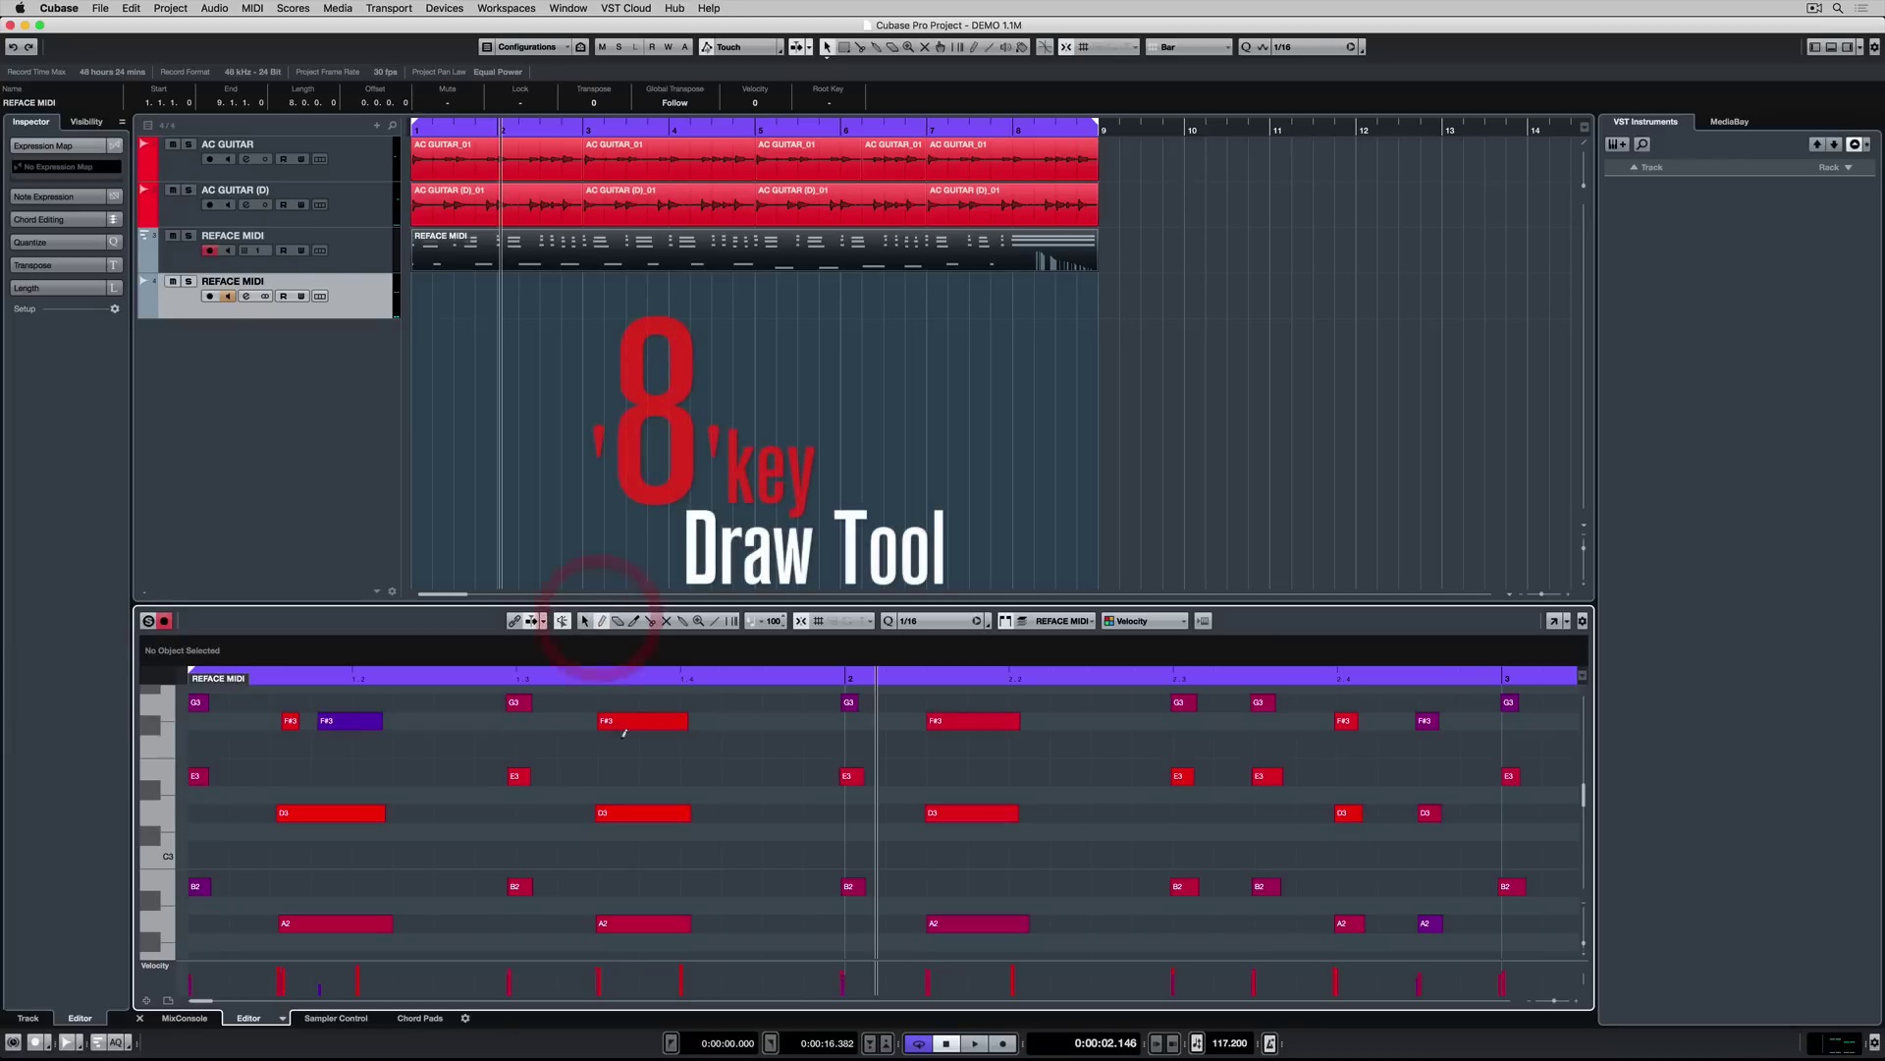
pyautogui.click(611, 724)
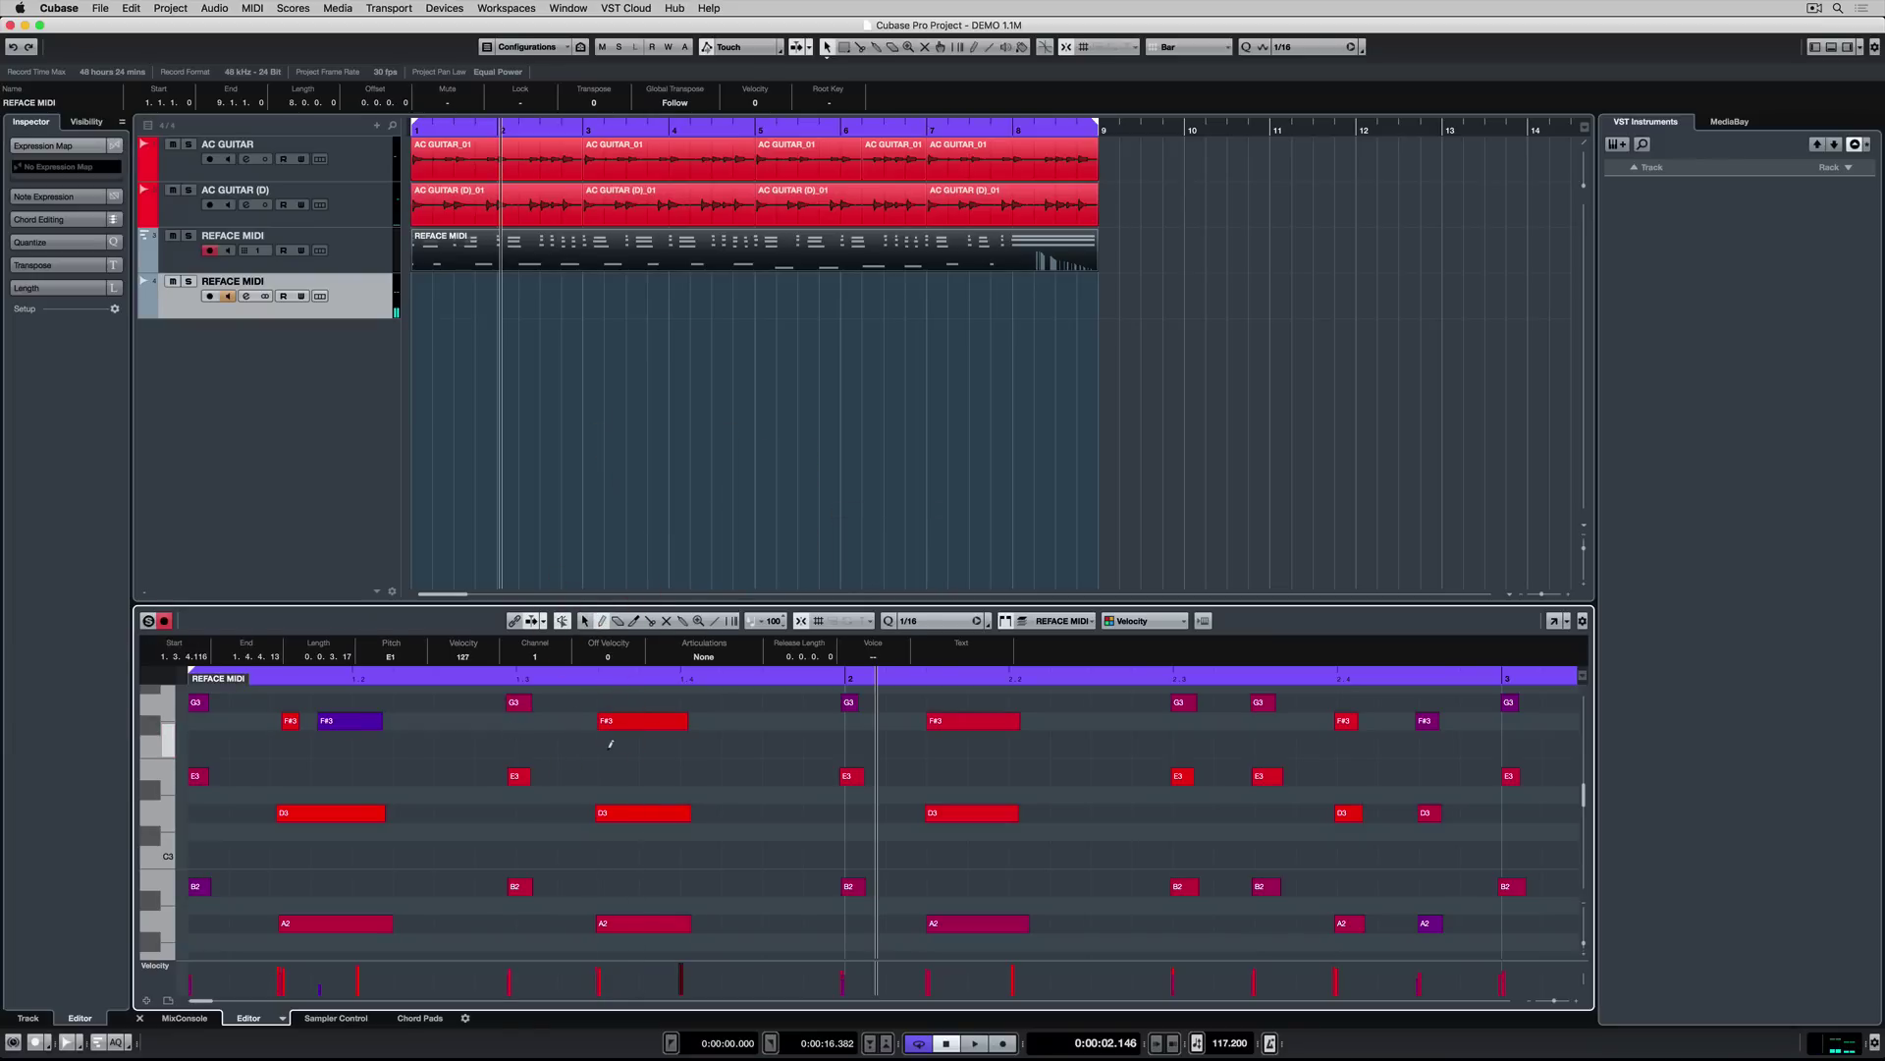
pyautogui.click(617, 622)
pyautogui.click(633, 620)
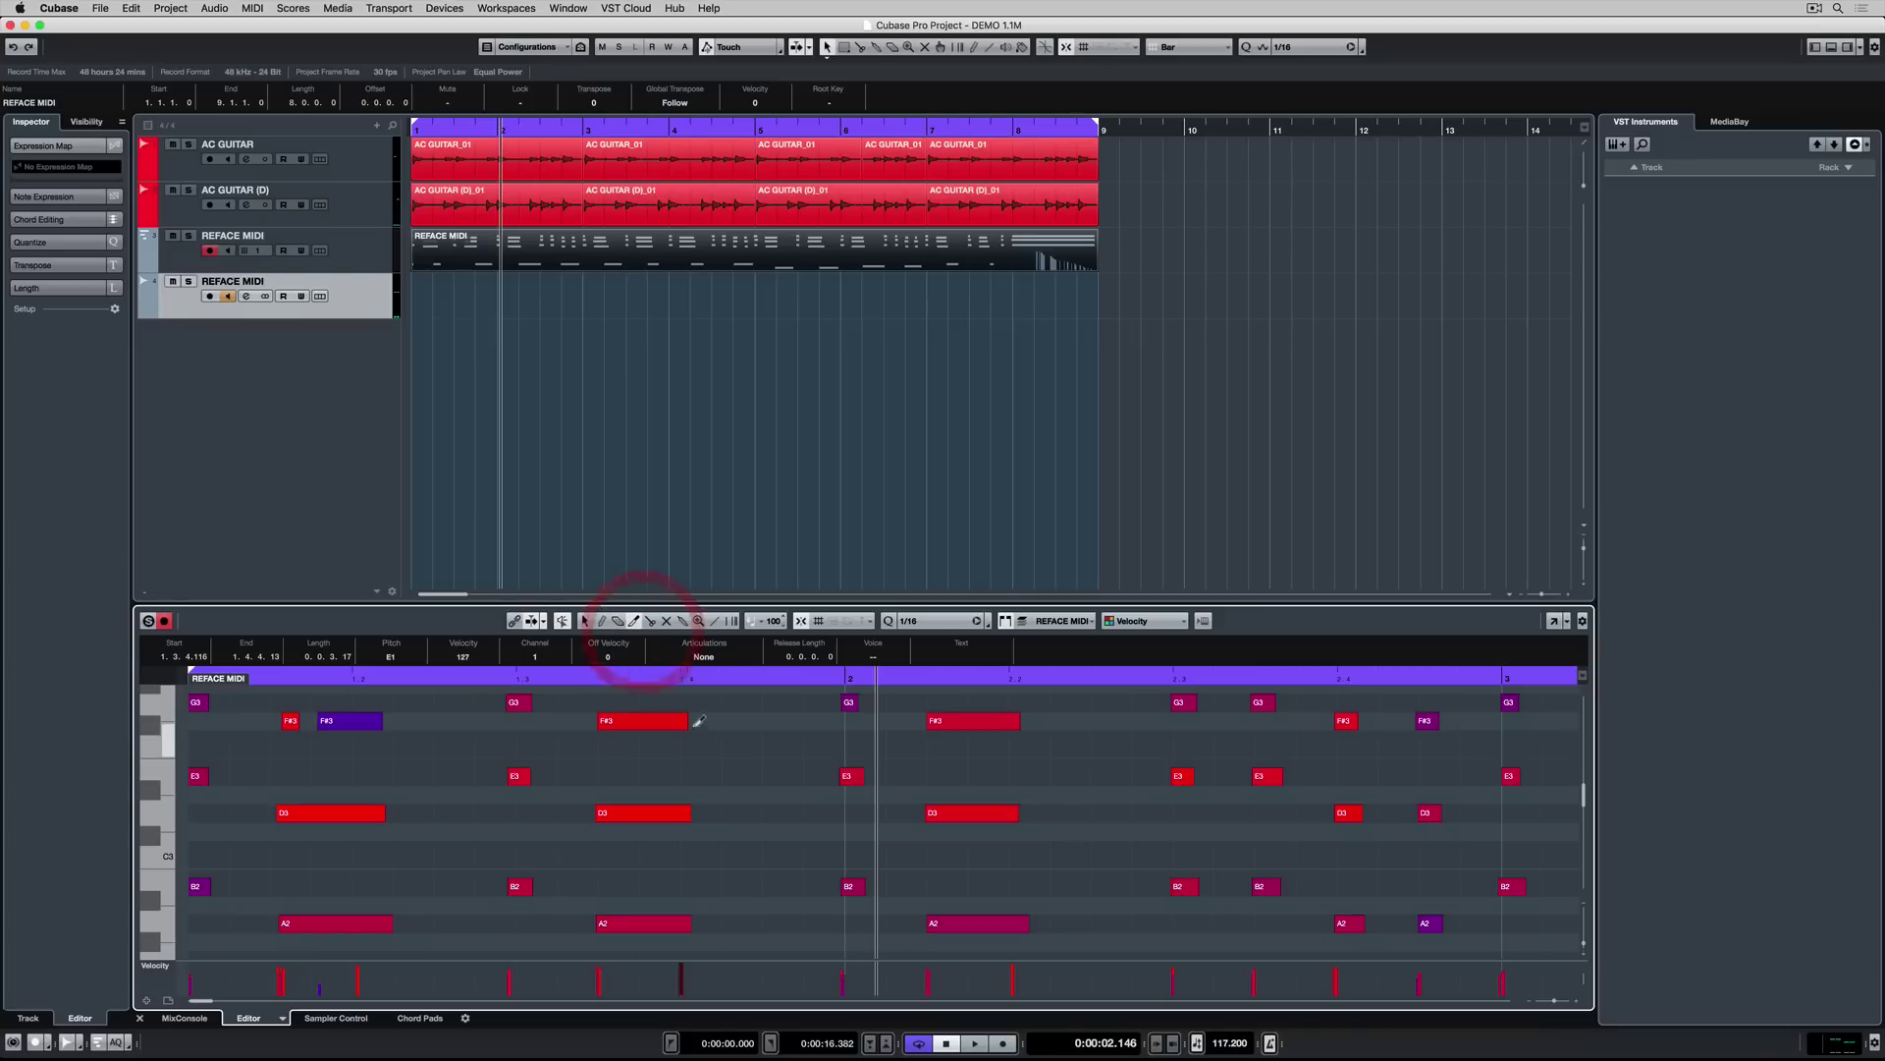
pyautogui.moveTo(679, 694); pyautogui.dragTo(684, 750)
pyautogui.click(685, 808)
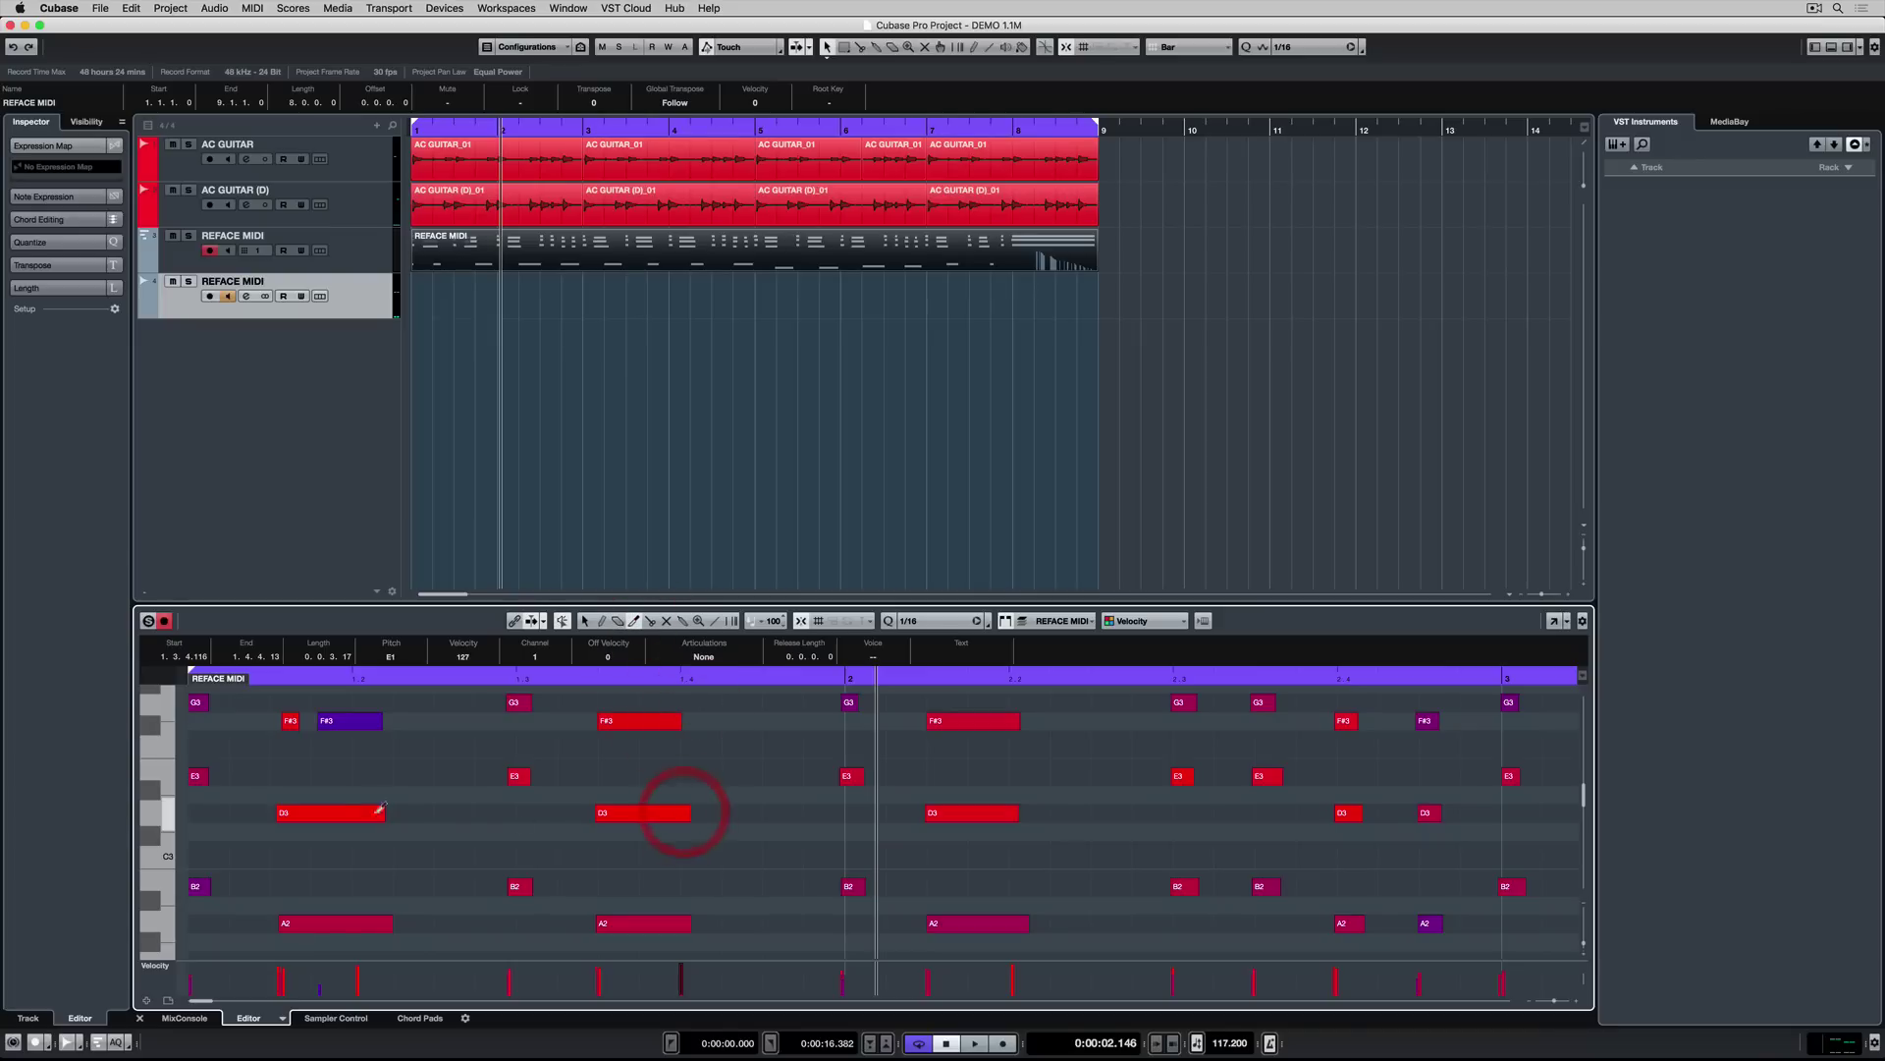
pyautogui.click(381, 808)
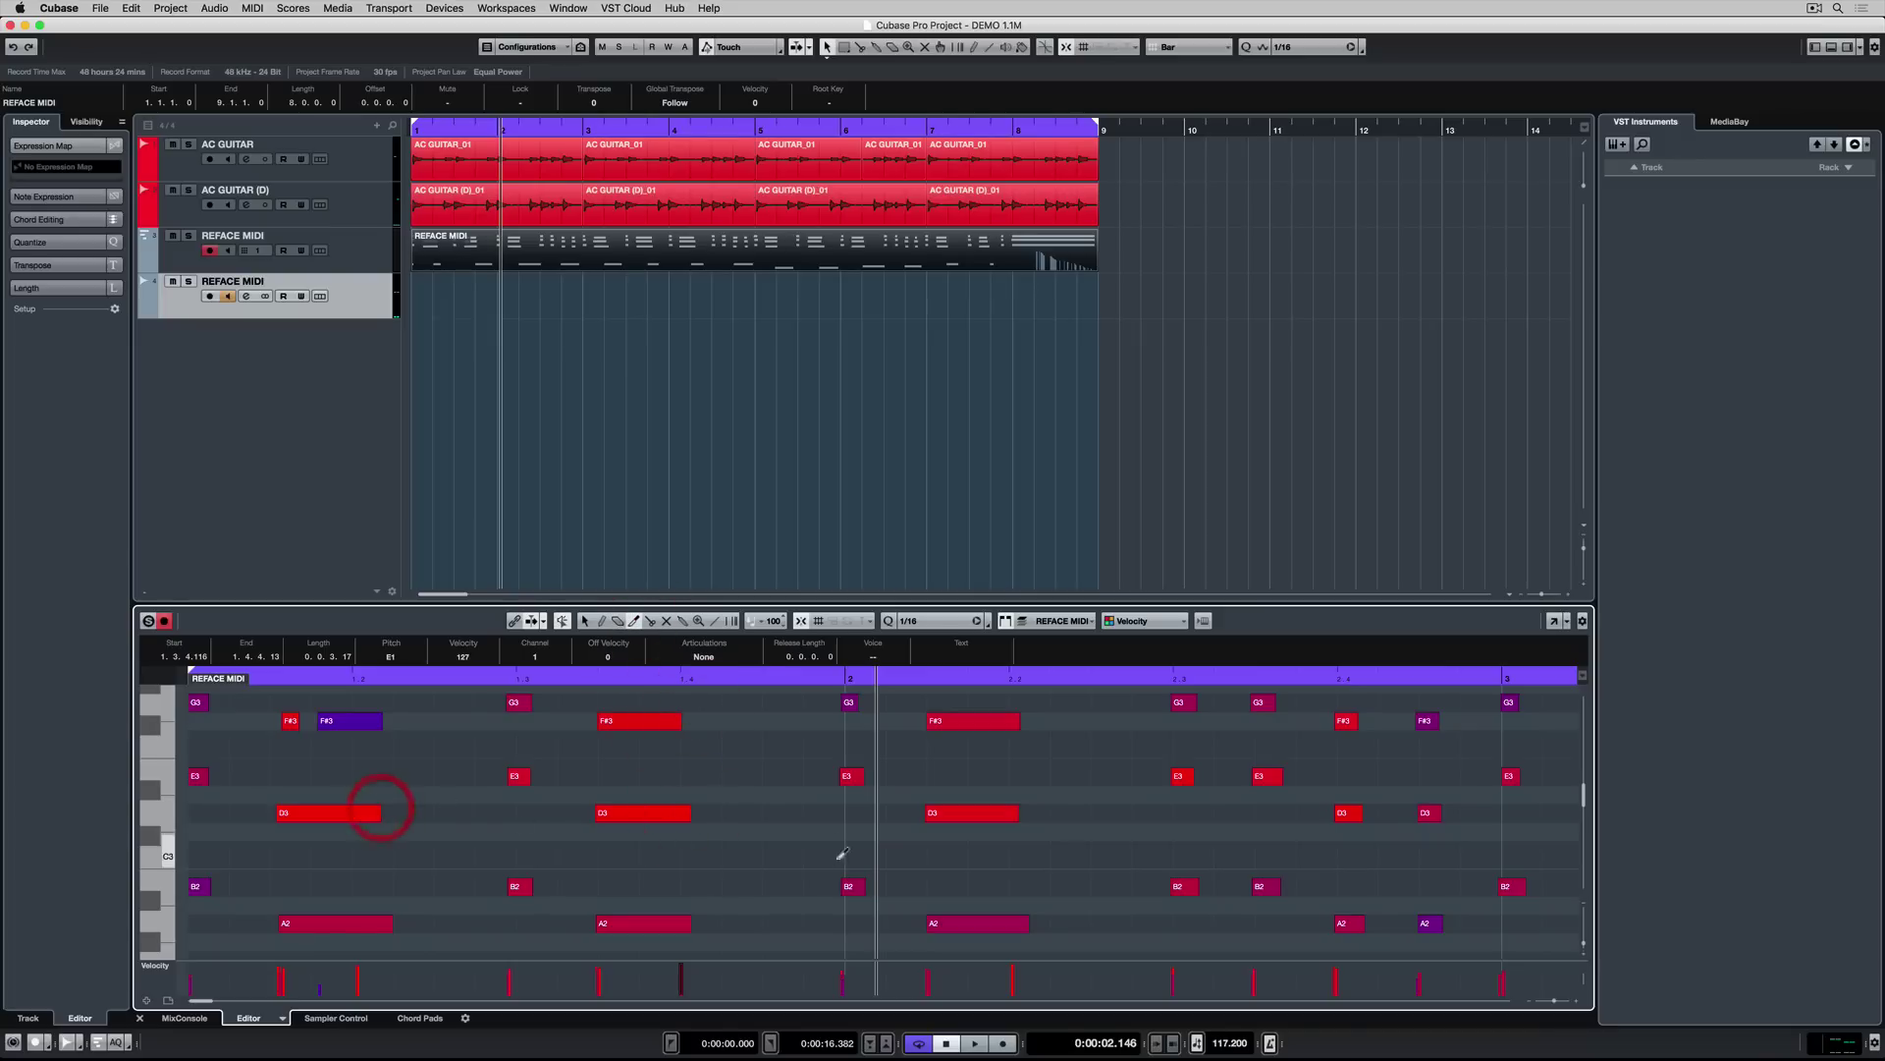
pyautogui.click(683, 812)
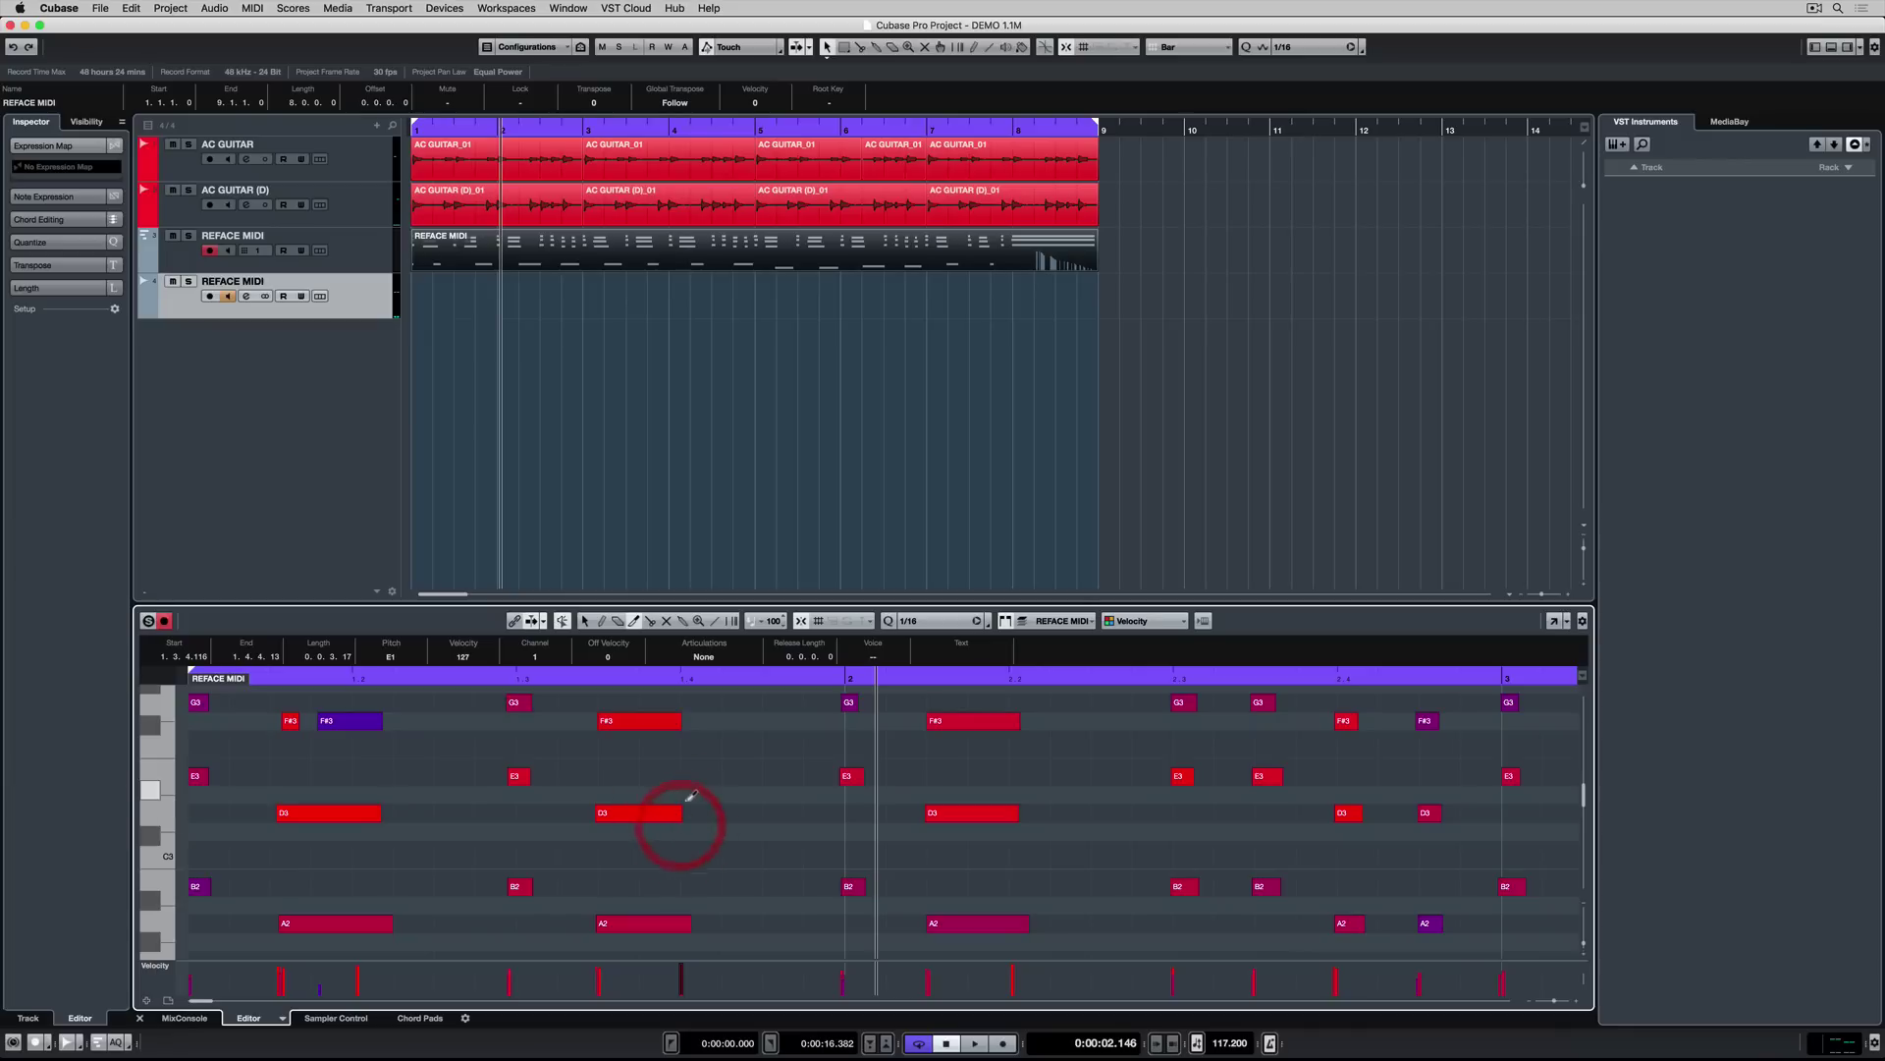
# Step: Trim the second A2 note and mute the E3 note at 1.2.4.94
pyautogui.click(681, 923)
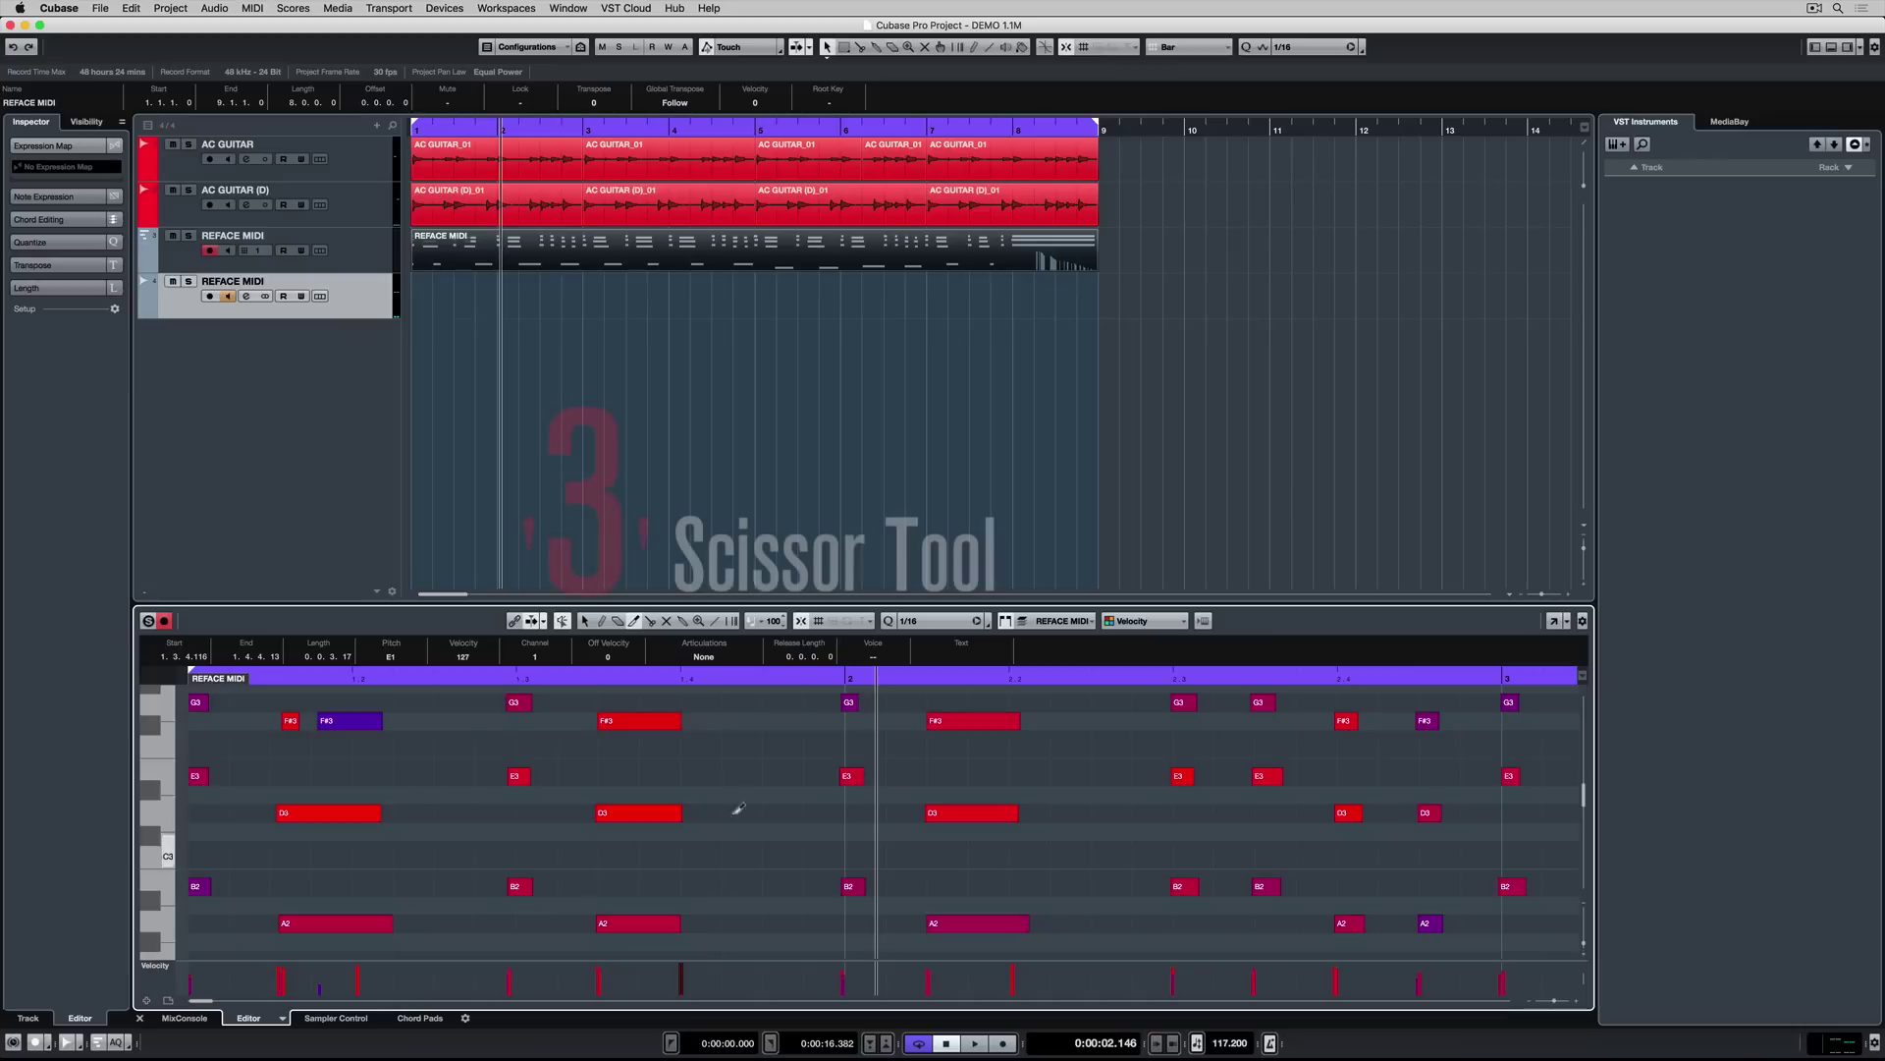
pyautogui.click(650, 621)
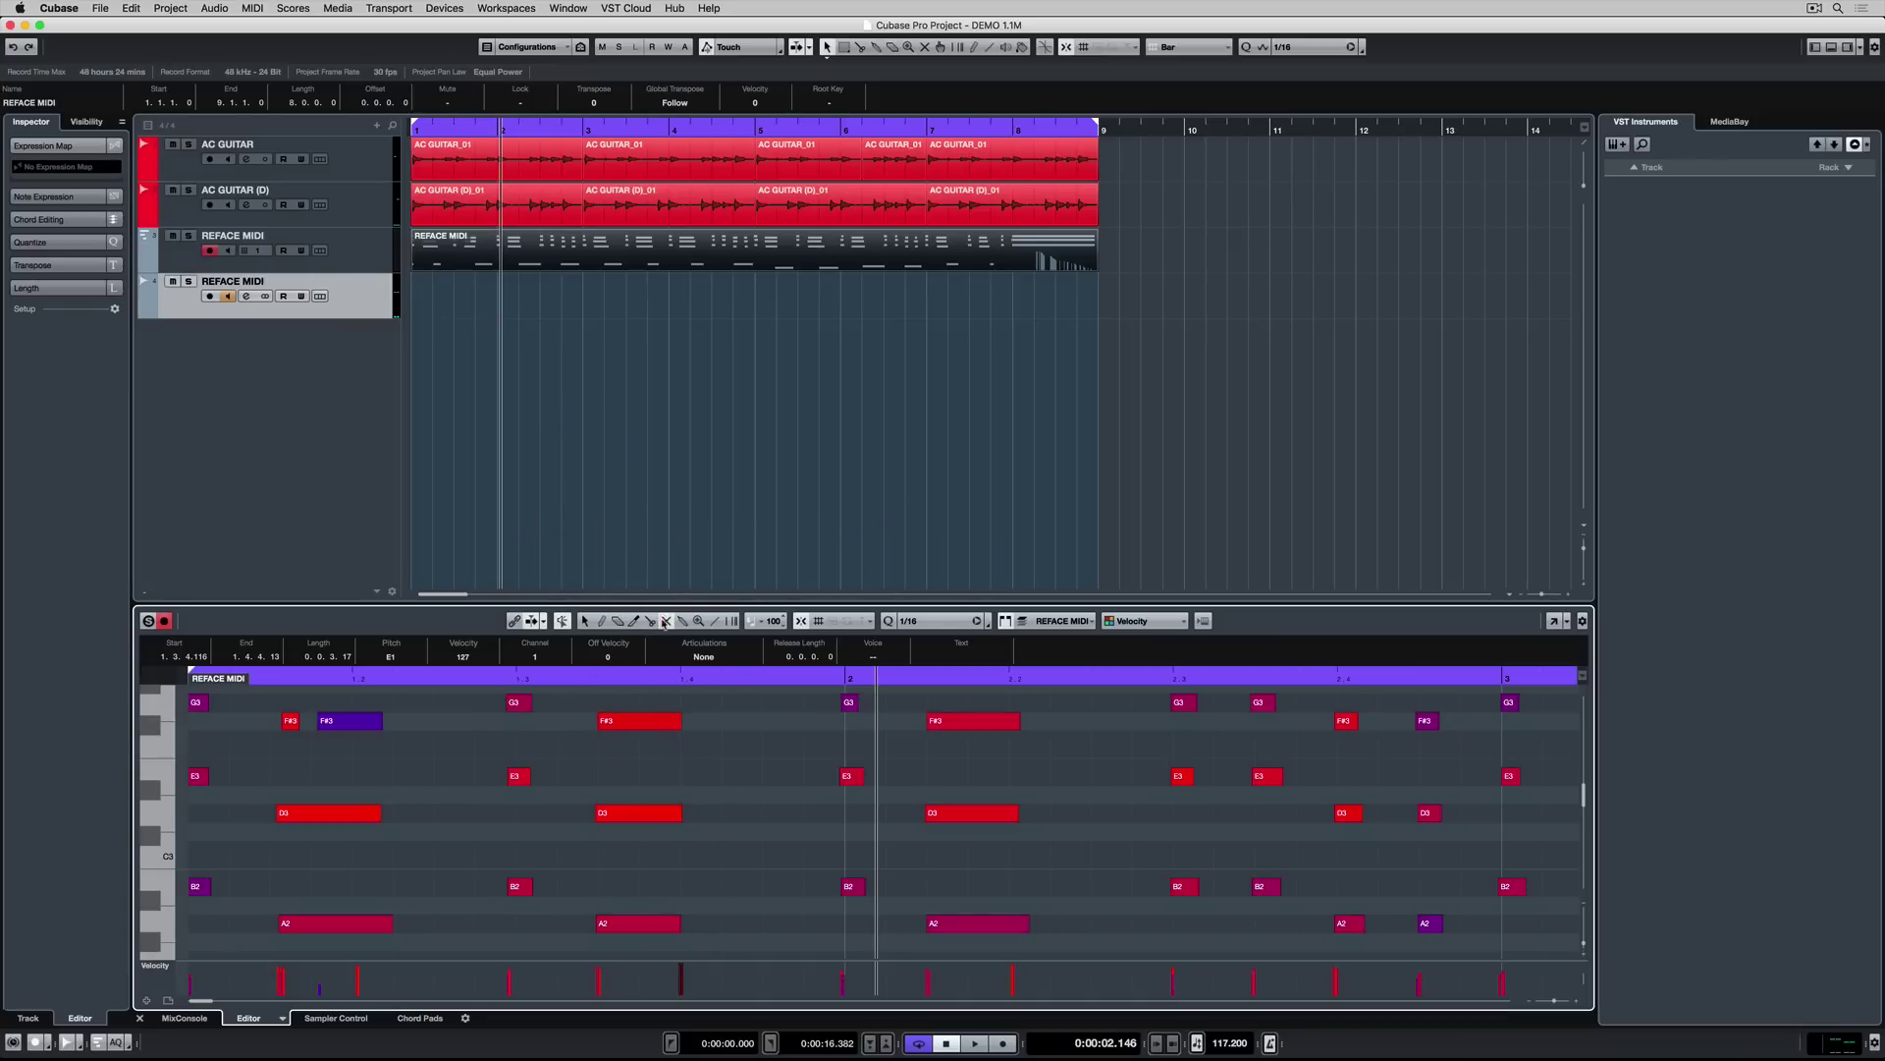
pyautogui.click(666, 621)
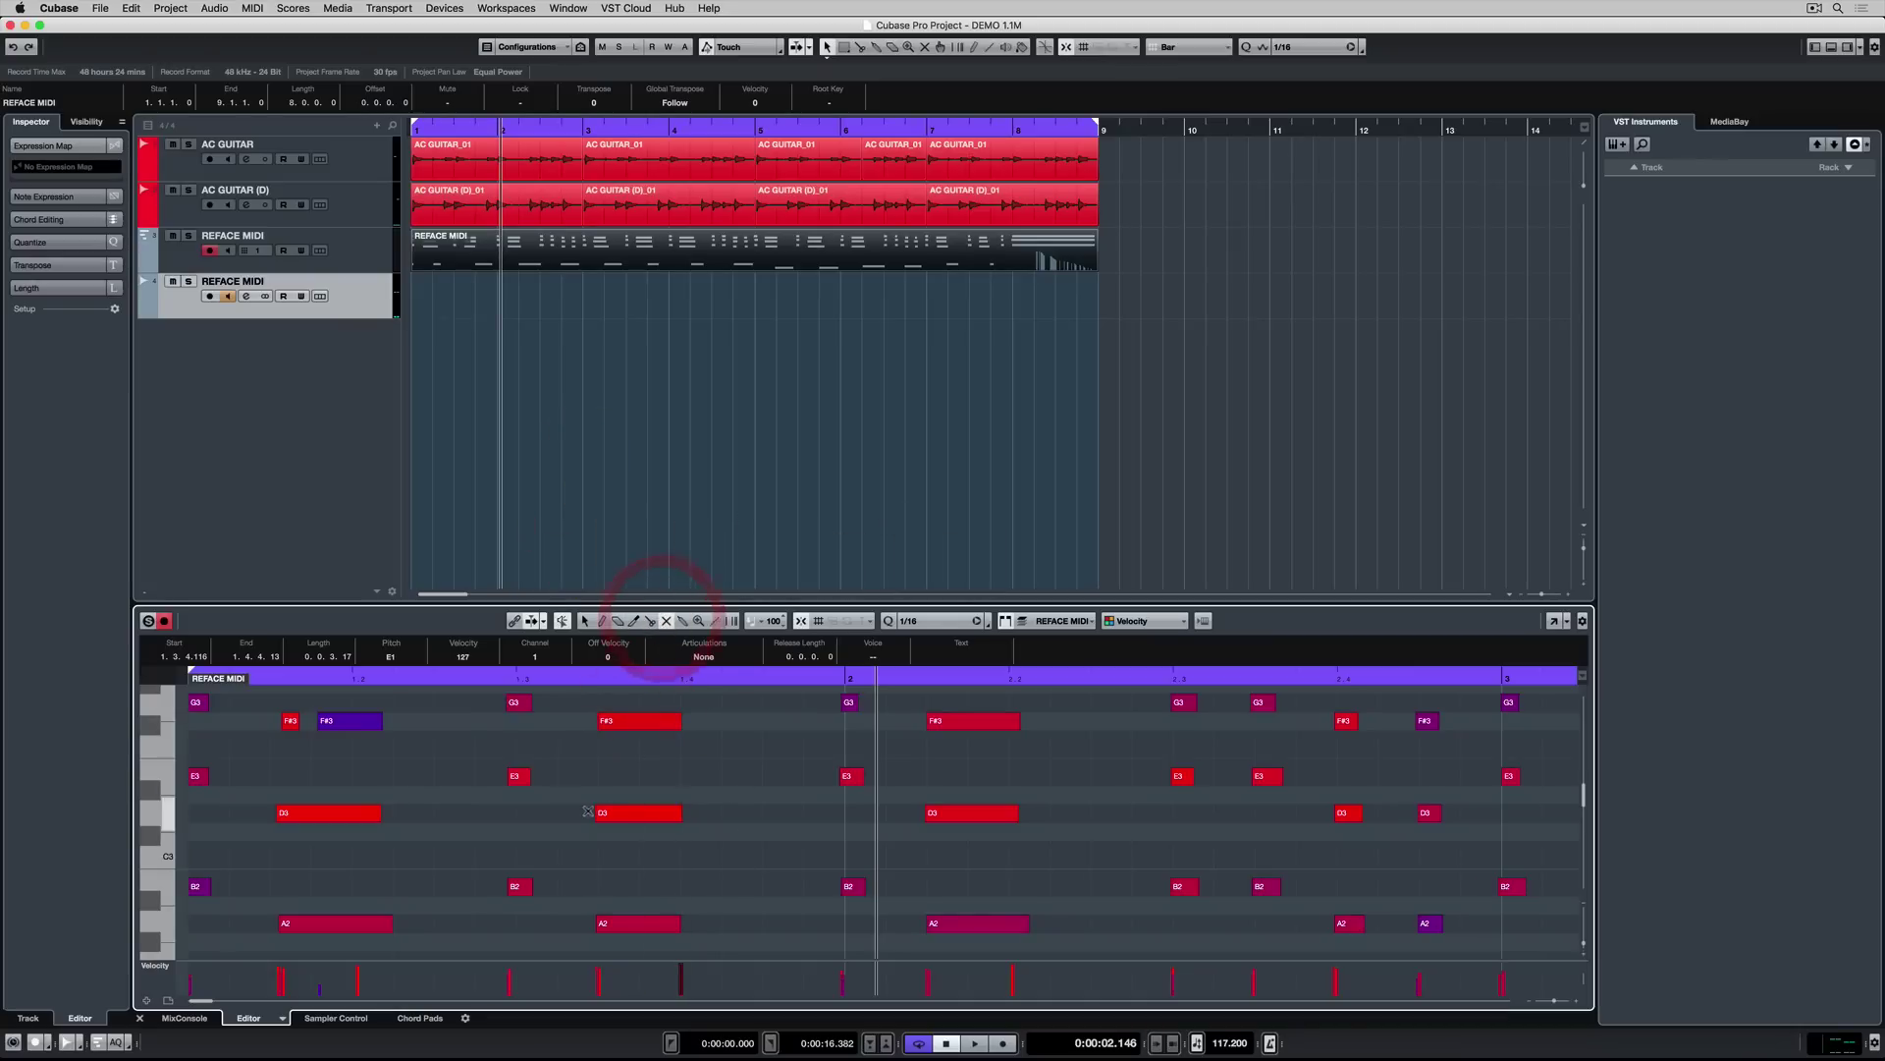
pyautogui.click(518, 775)
pyautogui.scroll(5, 535, 768)
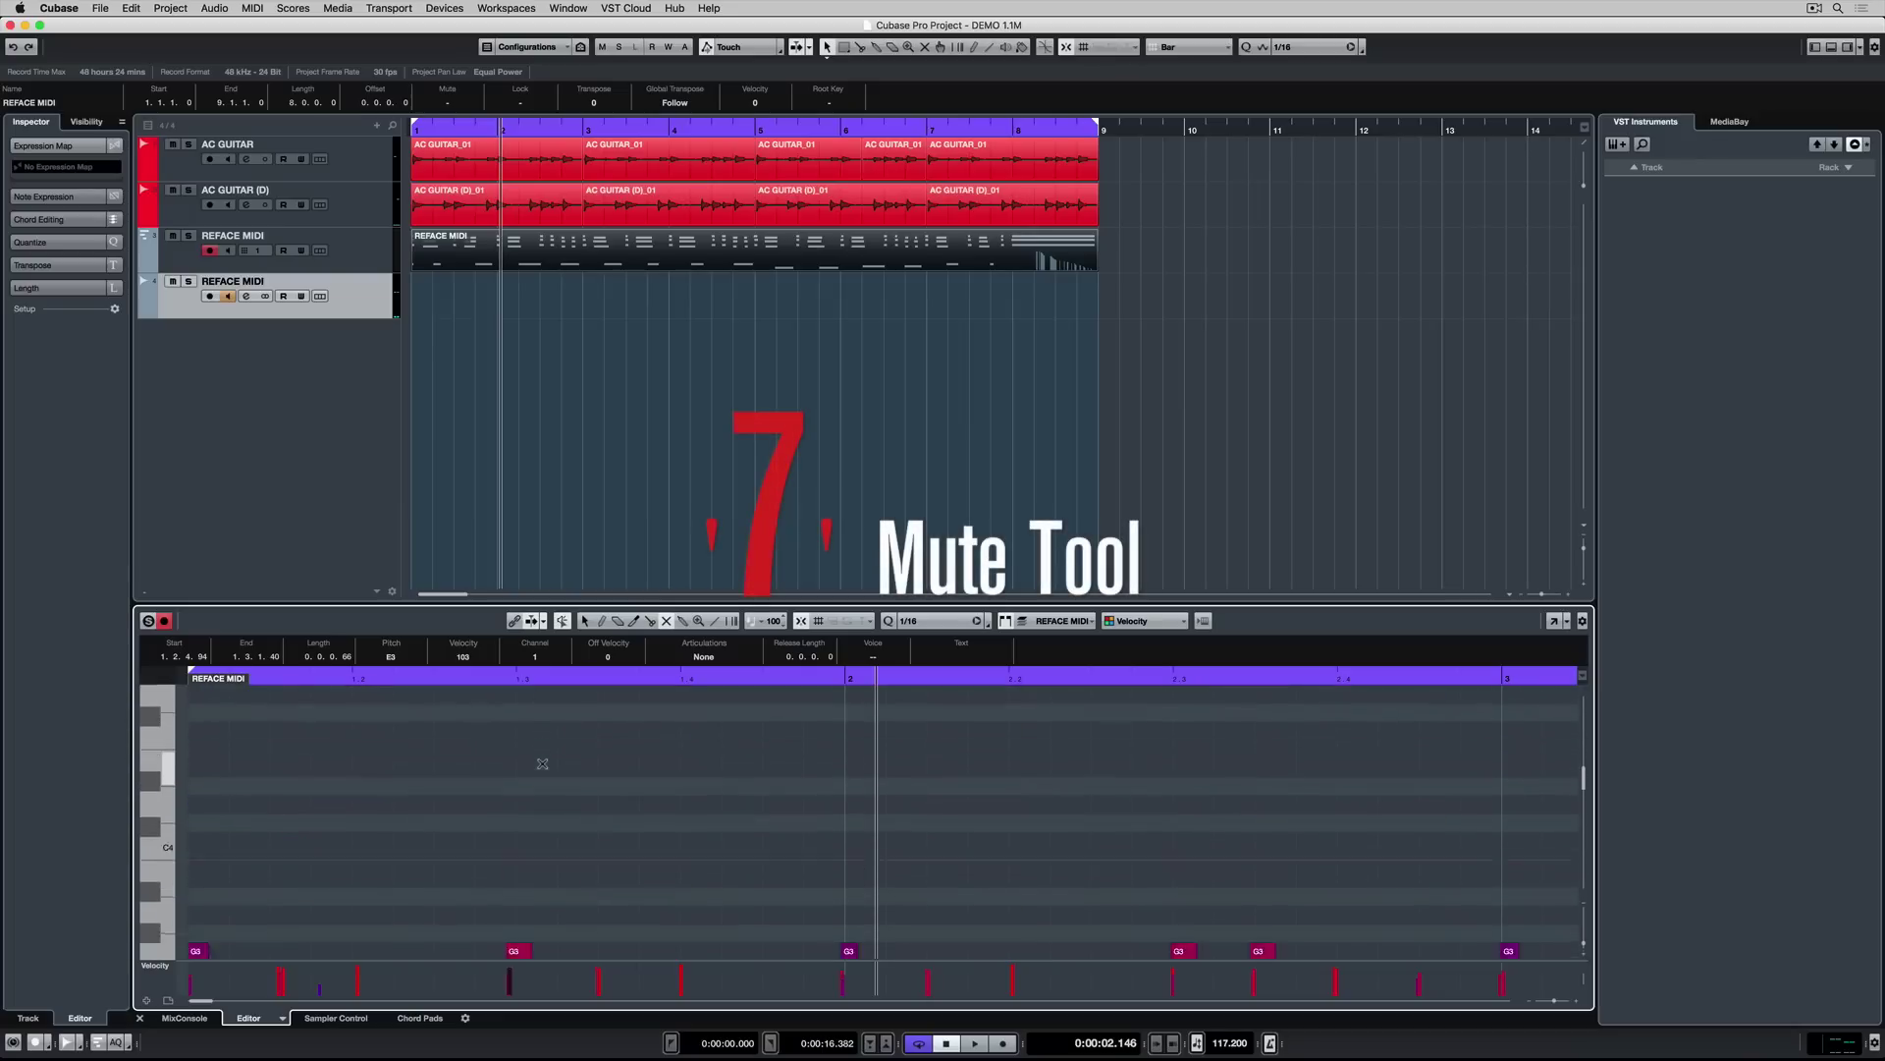
pyautogui.scroll(-7, 542, 763)
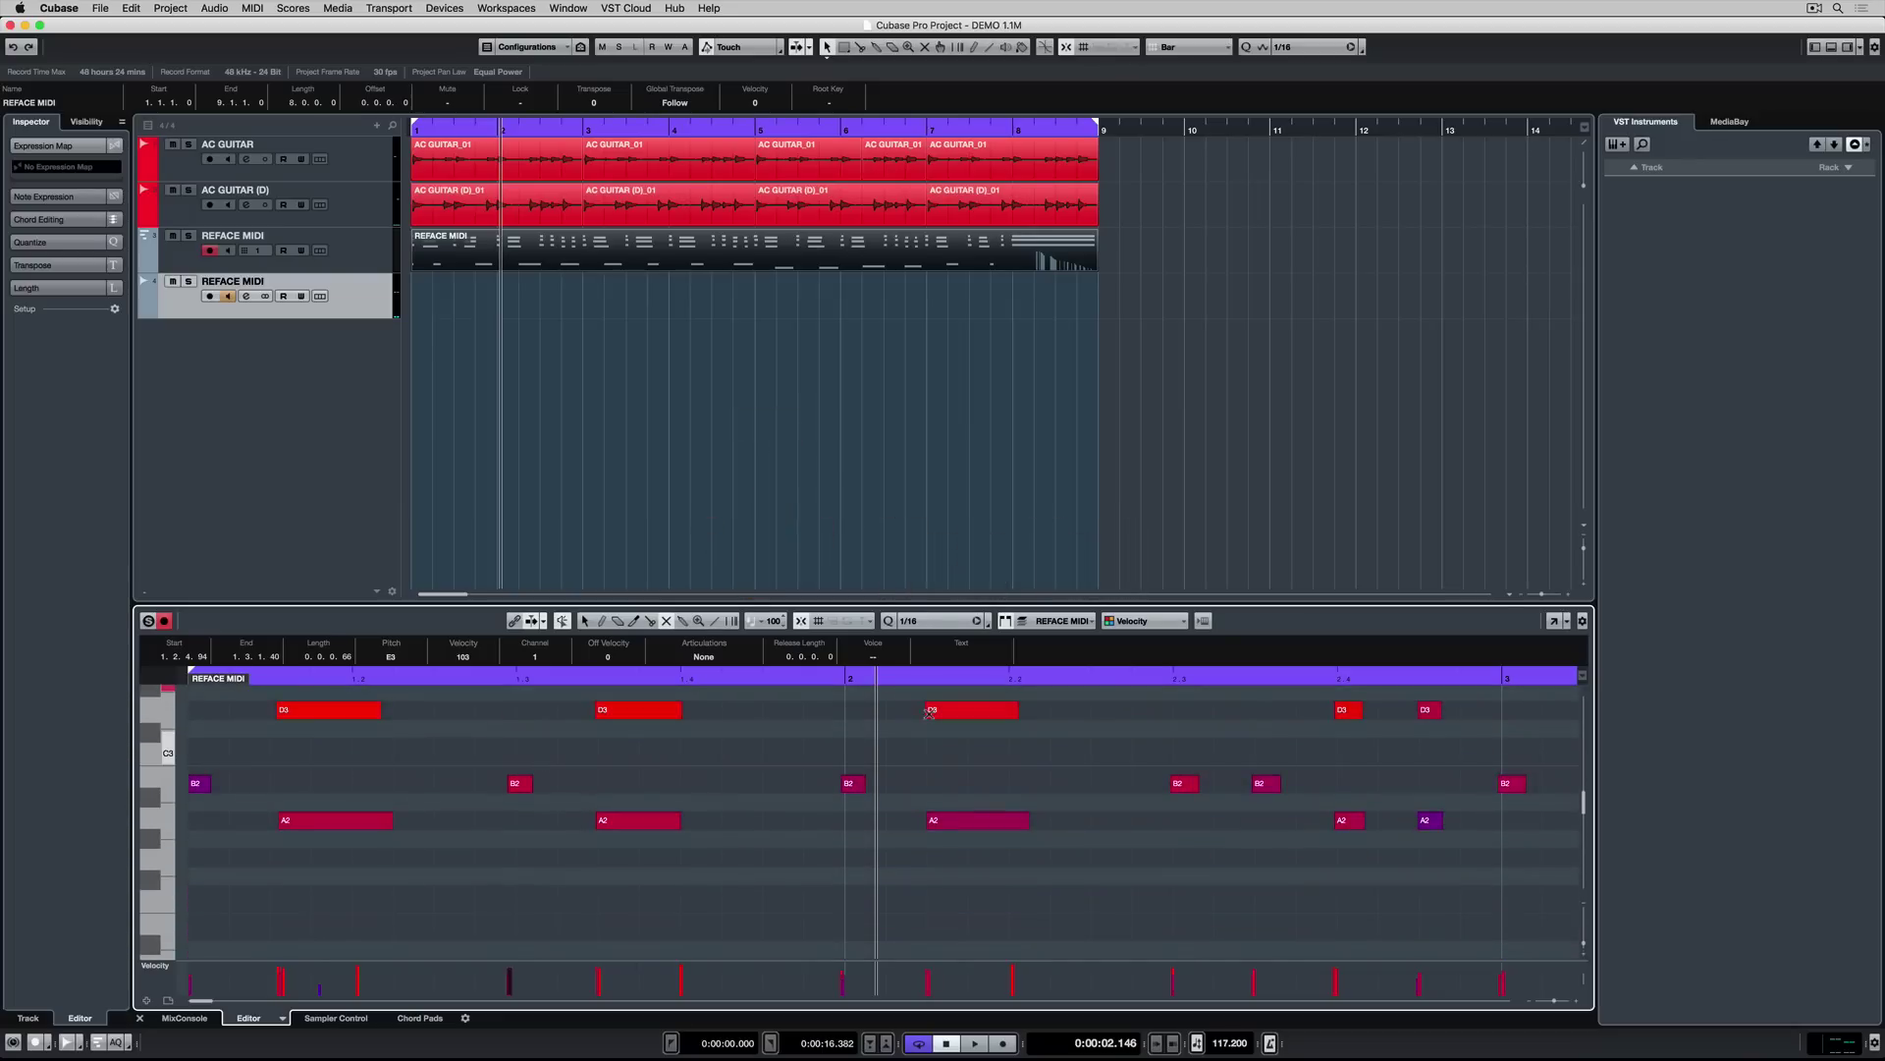
# Step: Maximize the Key Editor and move the E3 note to start on the bar 2 downbeat (2.1.1.0)
pyautogui.click(1554, 623)
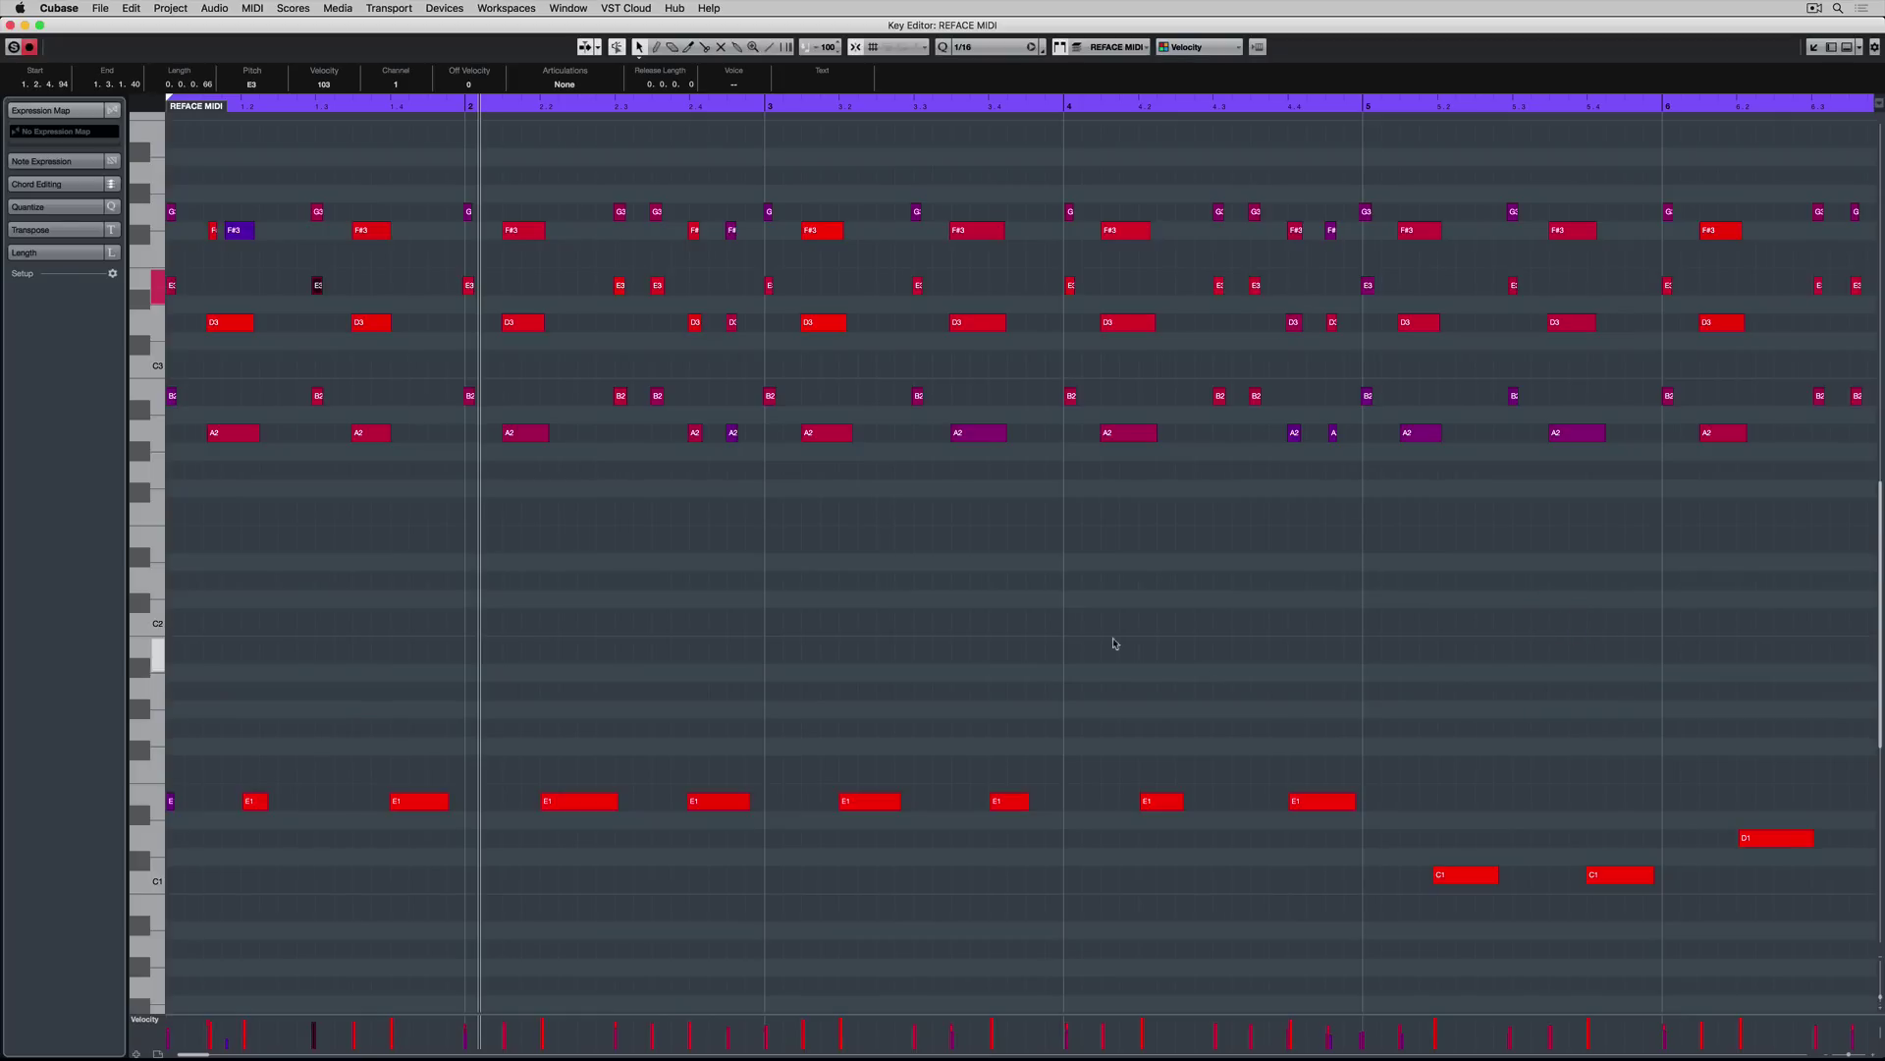
pyautogui.press('g')
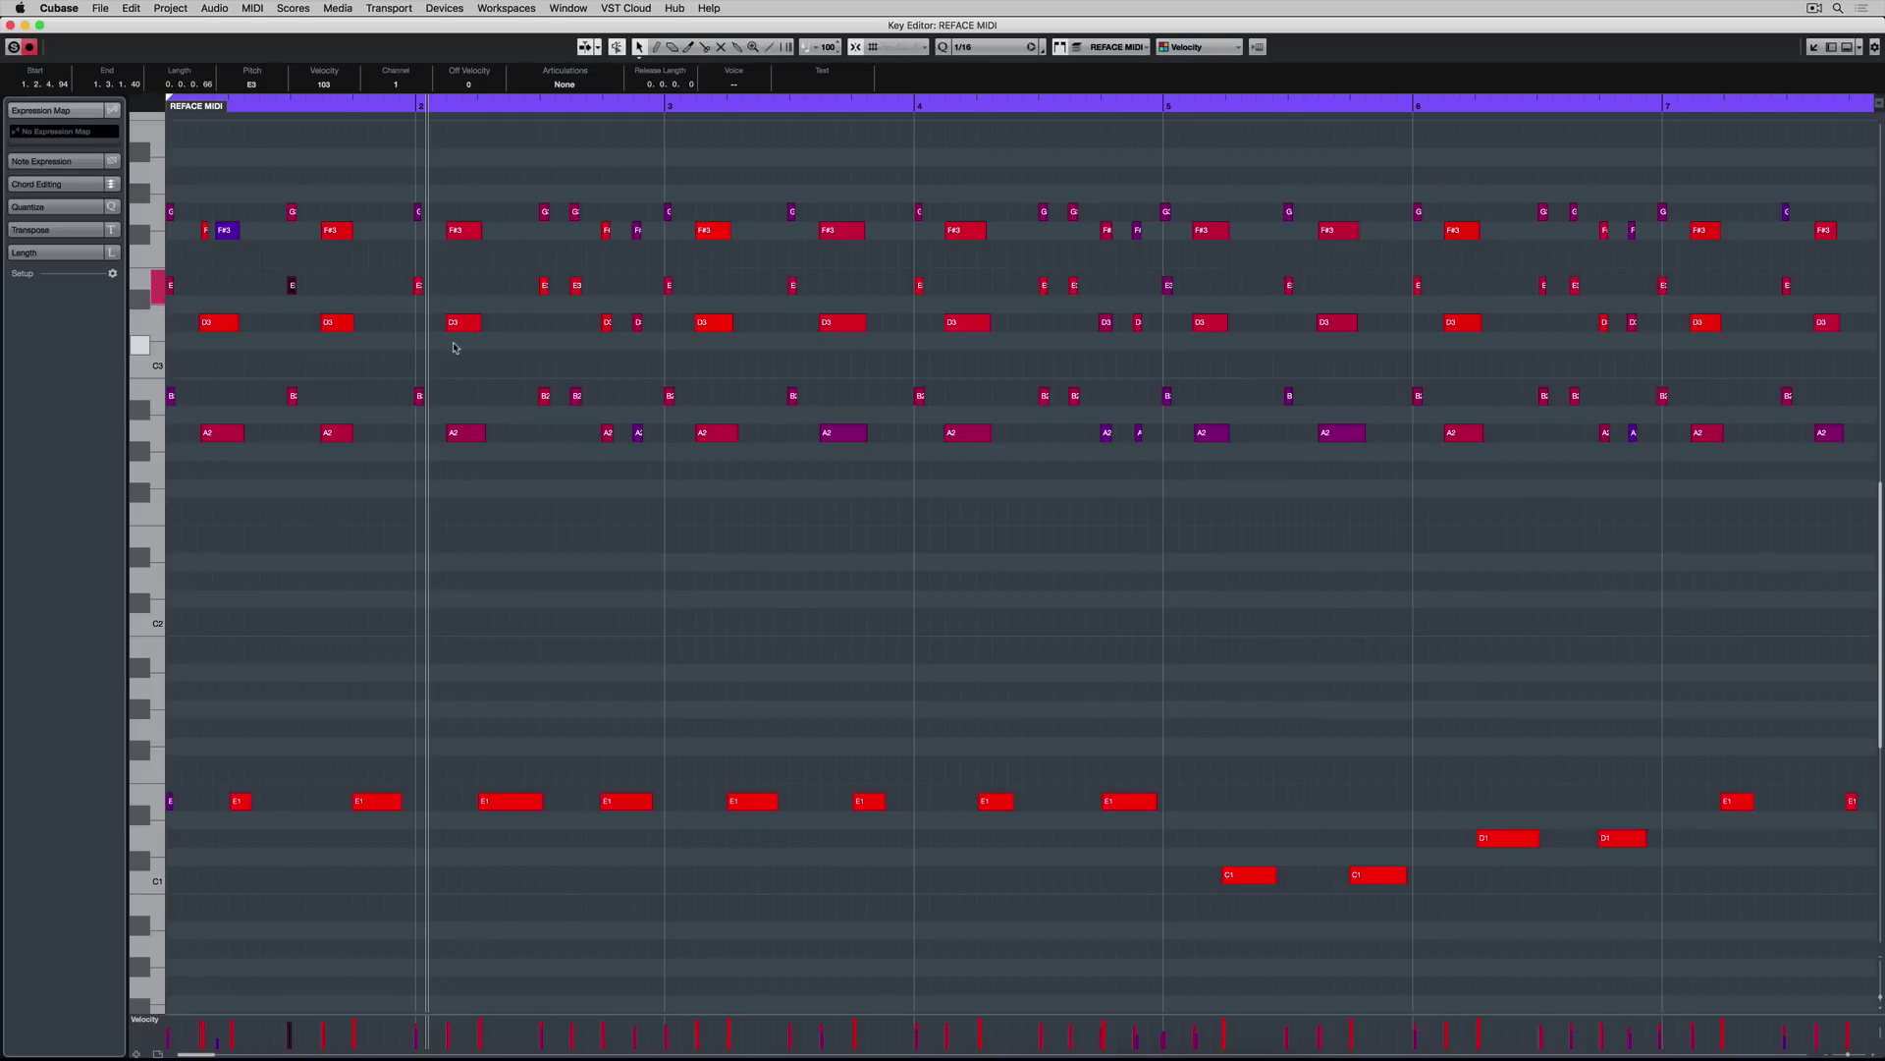
pyautogui.press('h')
pyautogui.press('h')
pyautogui.press('h')
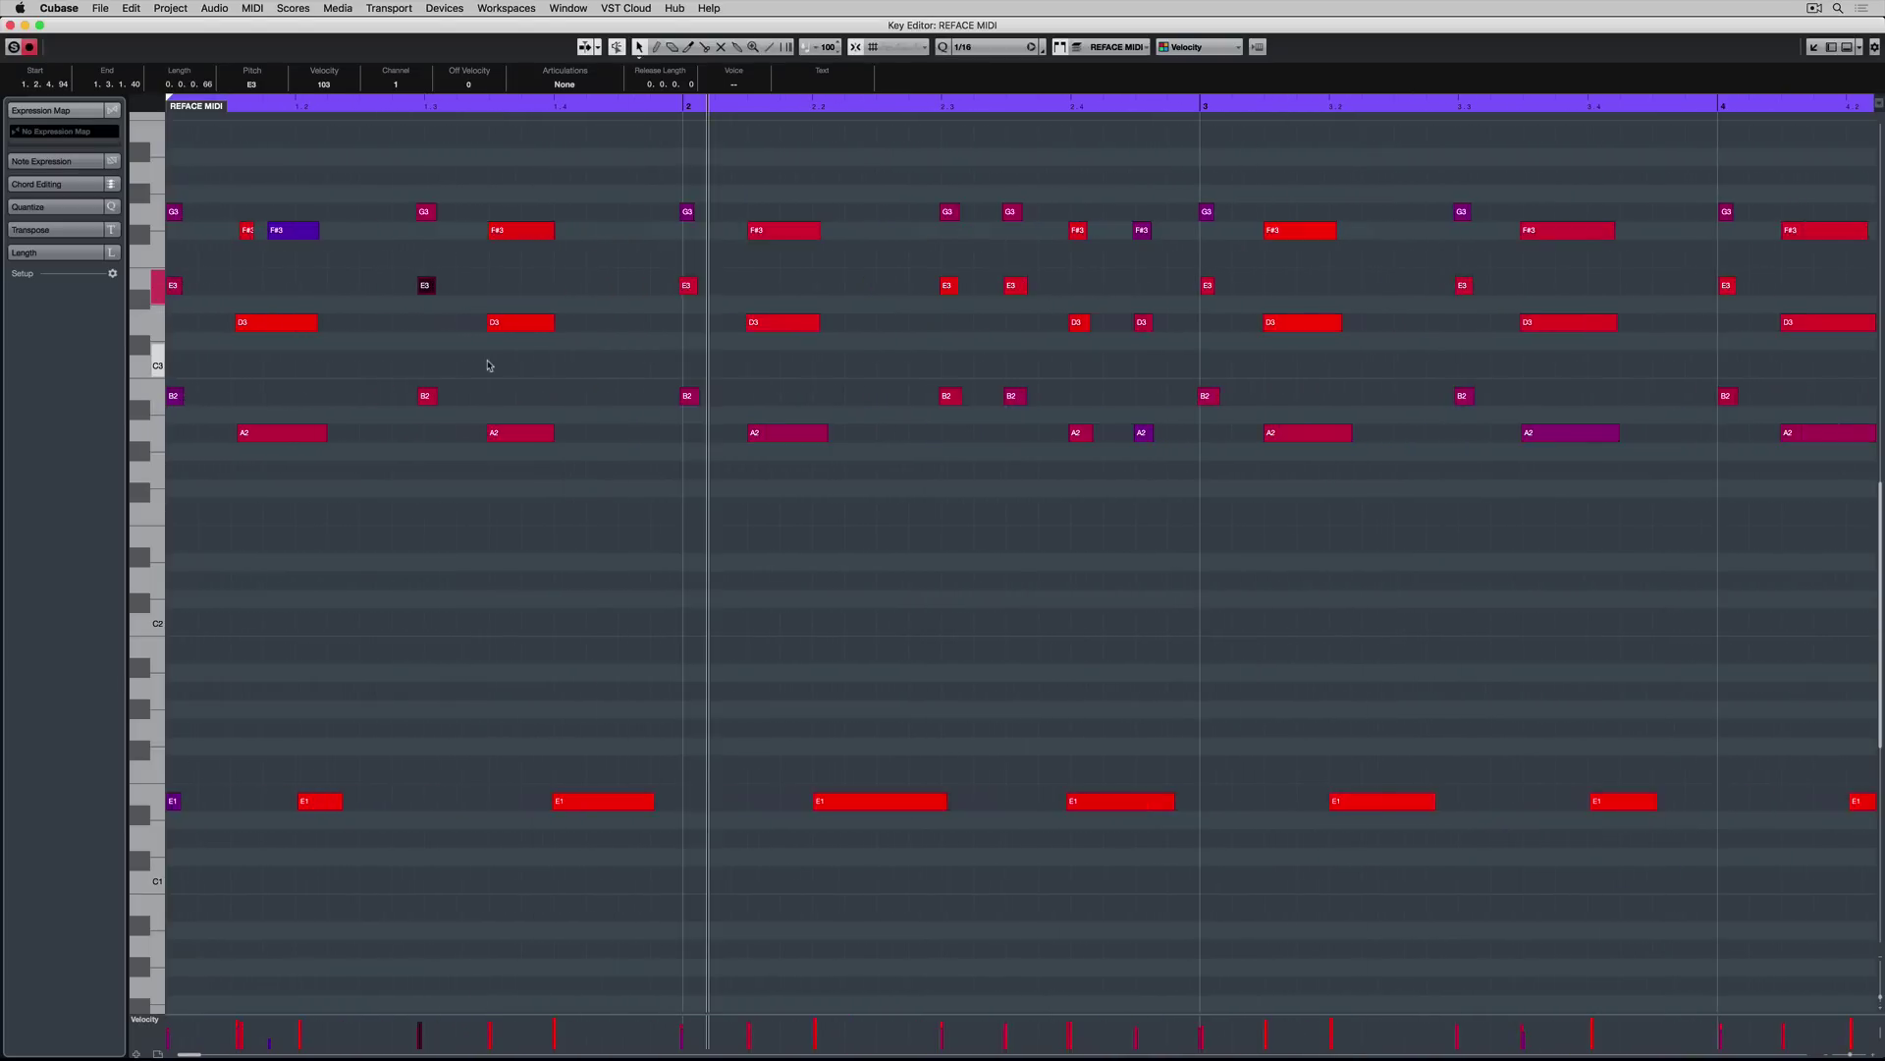
pyautogui.click(690, 286)
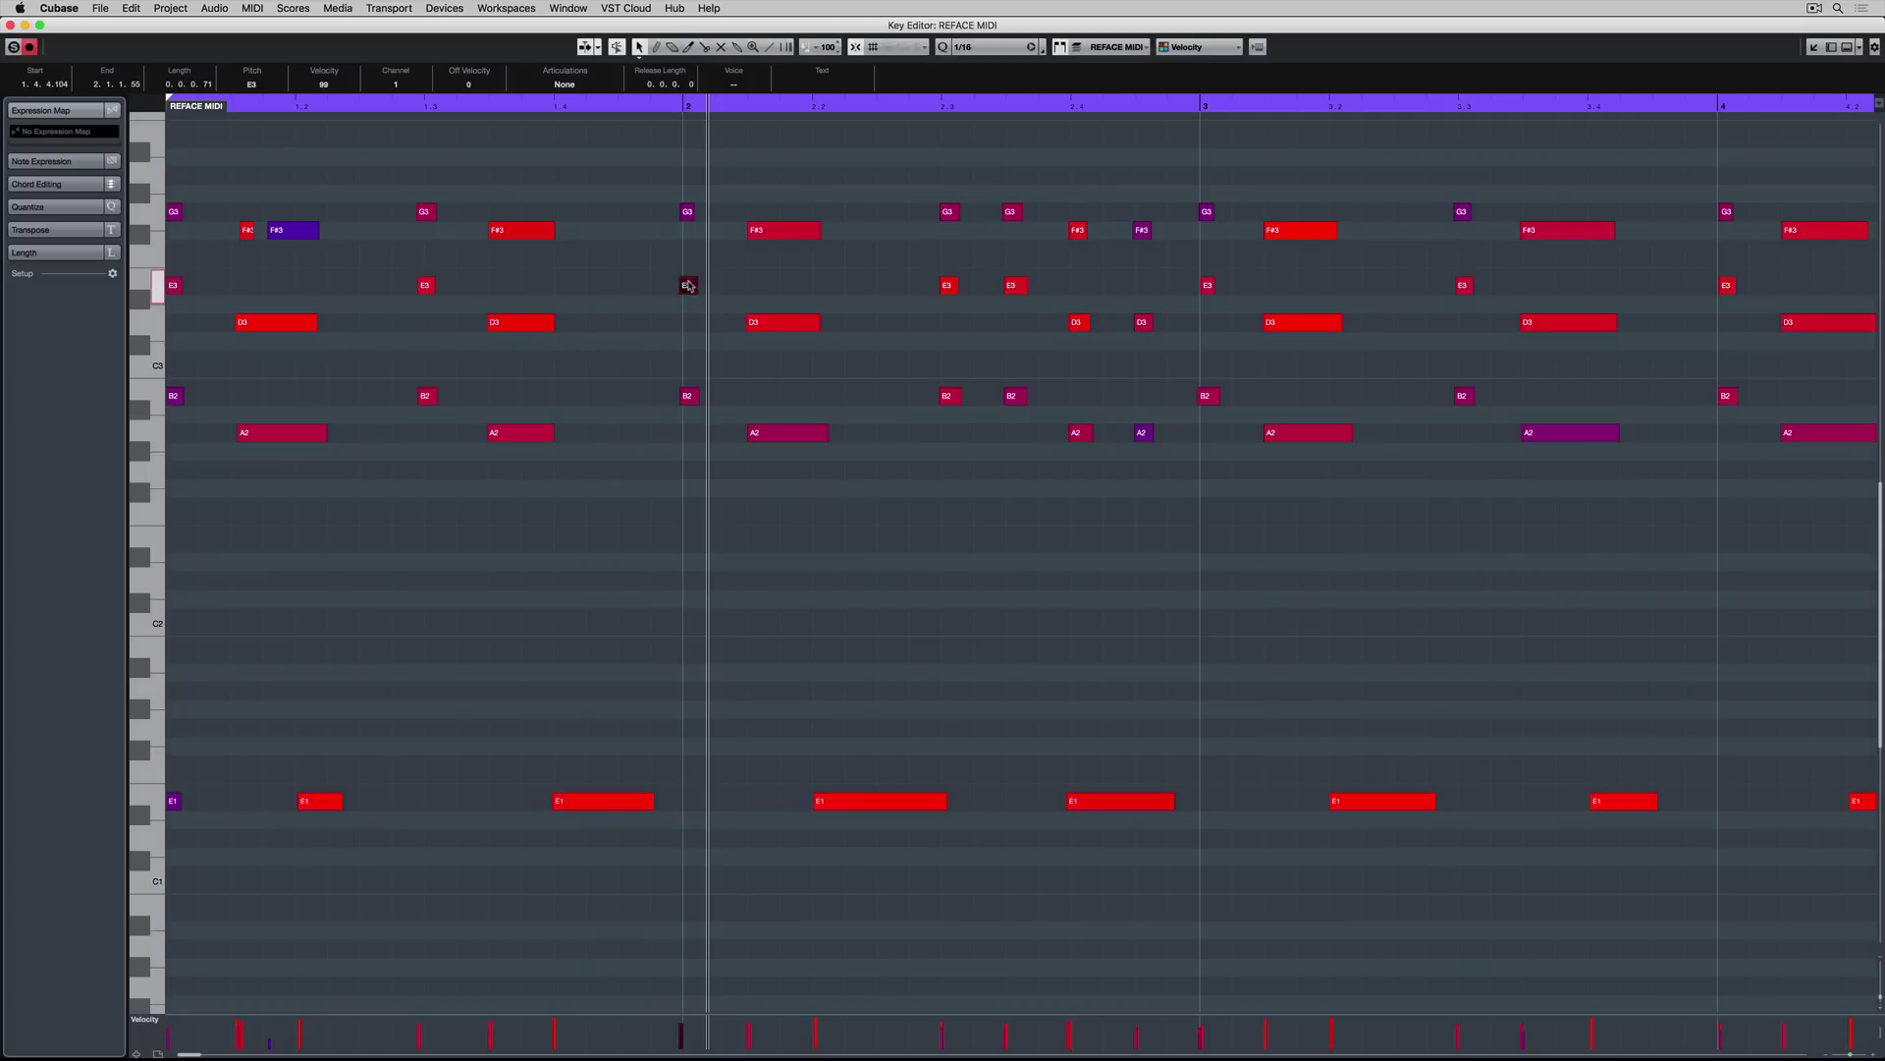
pyautogui.moveTo(692, 287); pyautogui.dragTo(701, 290)
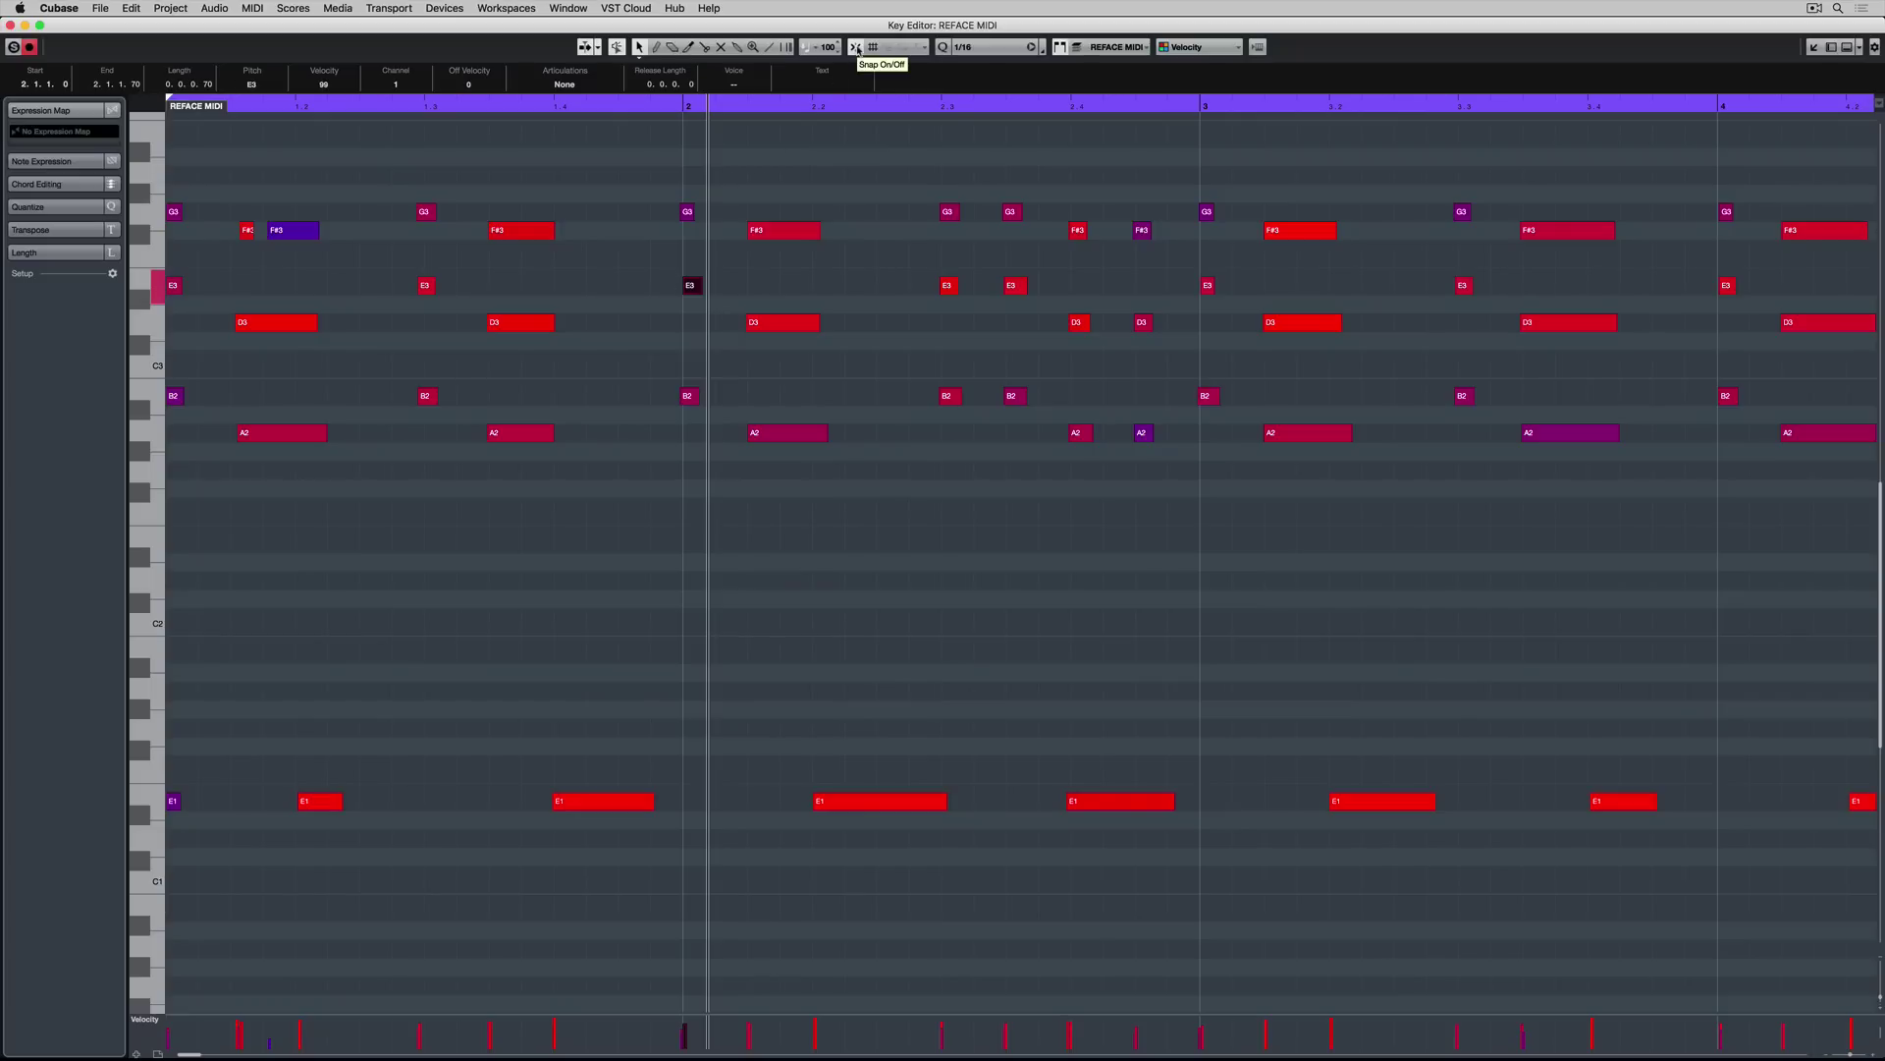
# Step: With a 1/1 quantize grid, resize the D3 note so it starts at bar 2
pyautogui.click(995, 56)
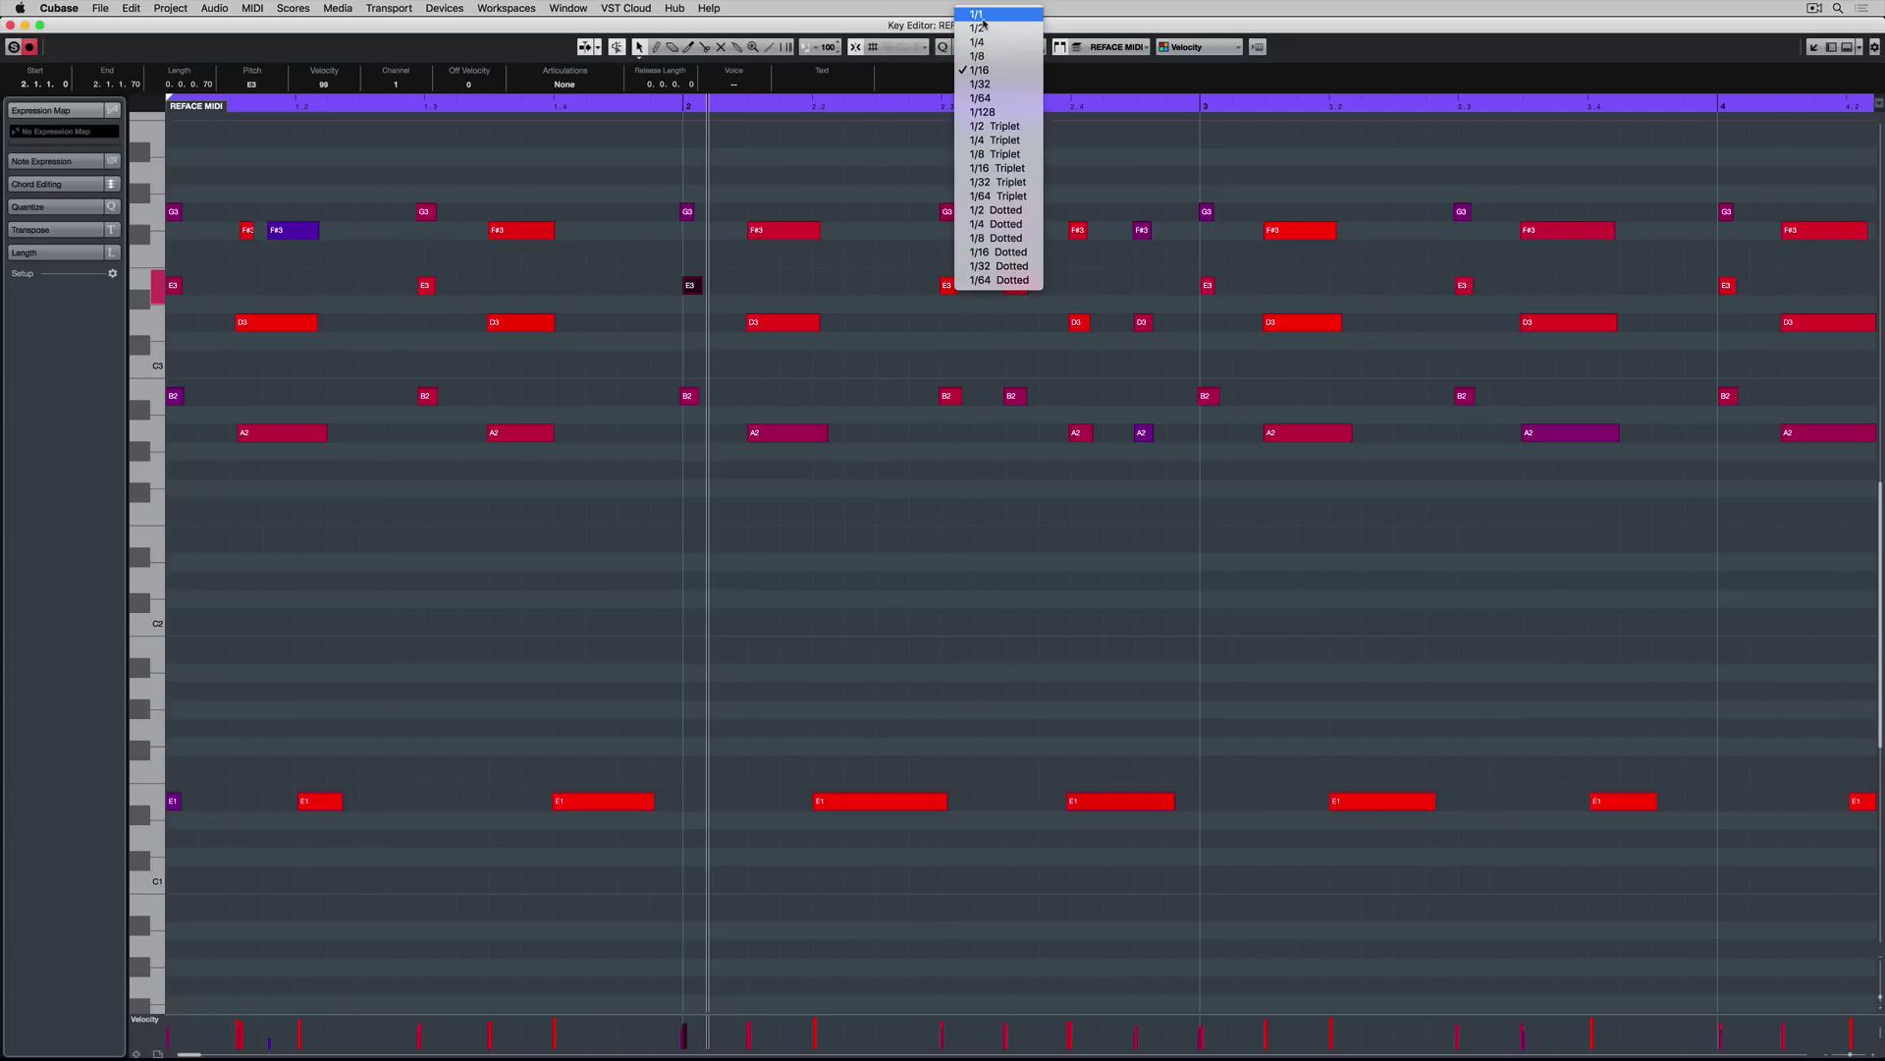
pyautogui.click(978, 14)
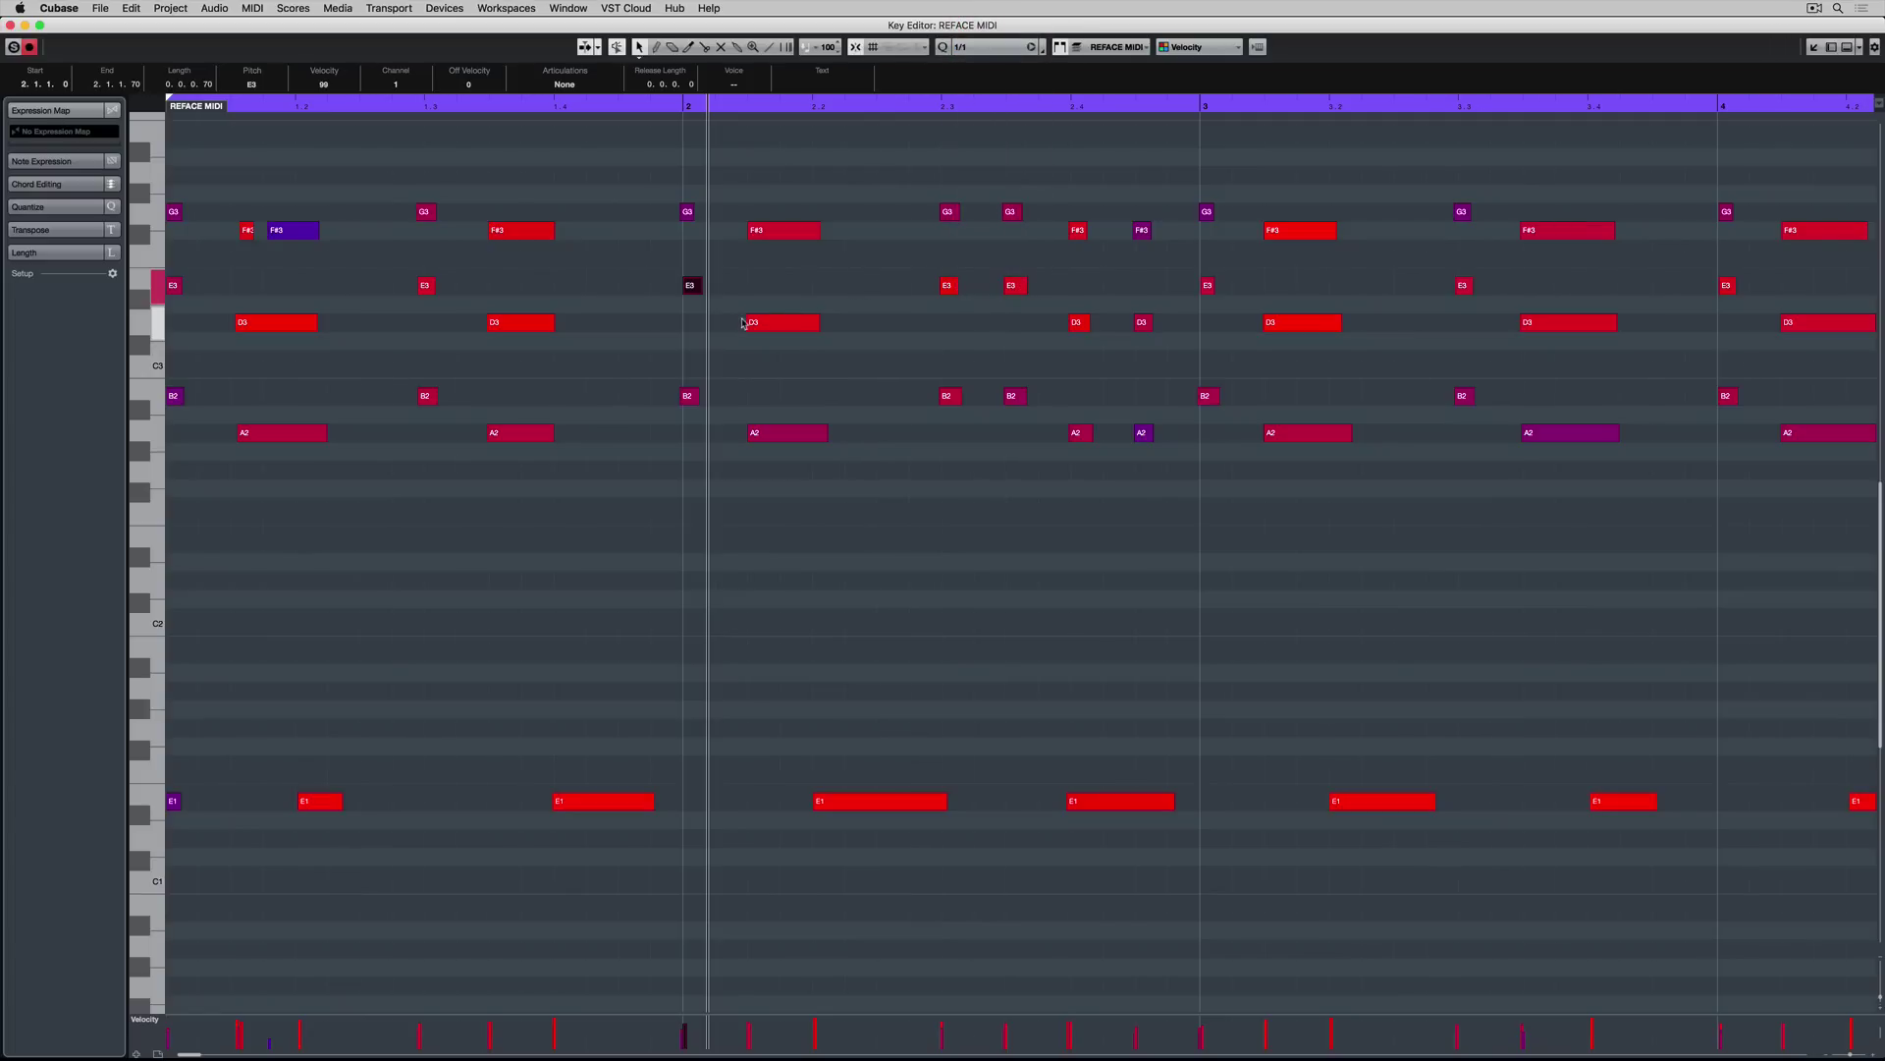
pyautogui.moveTo(748, 323); pyautogui.dragTo(410, 320)
pyautogui.click(700, 324)
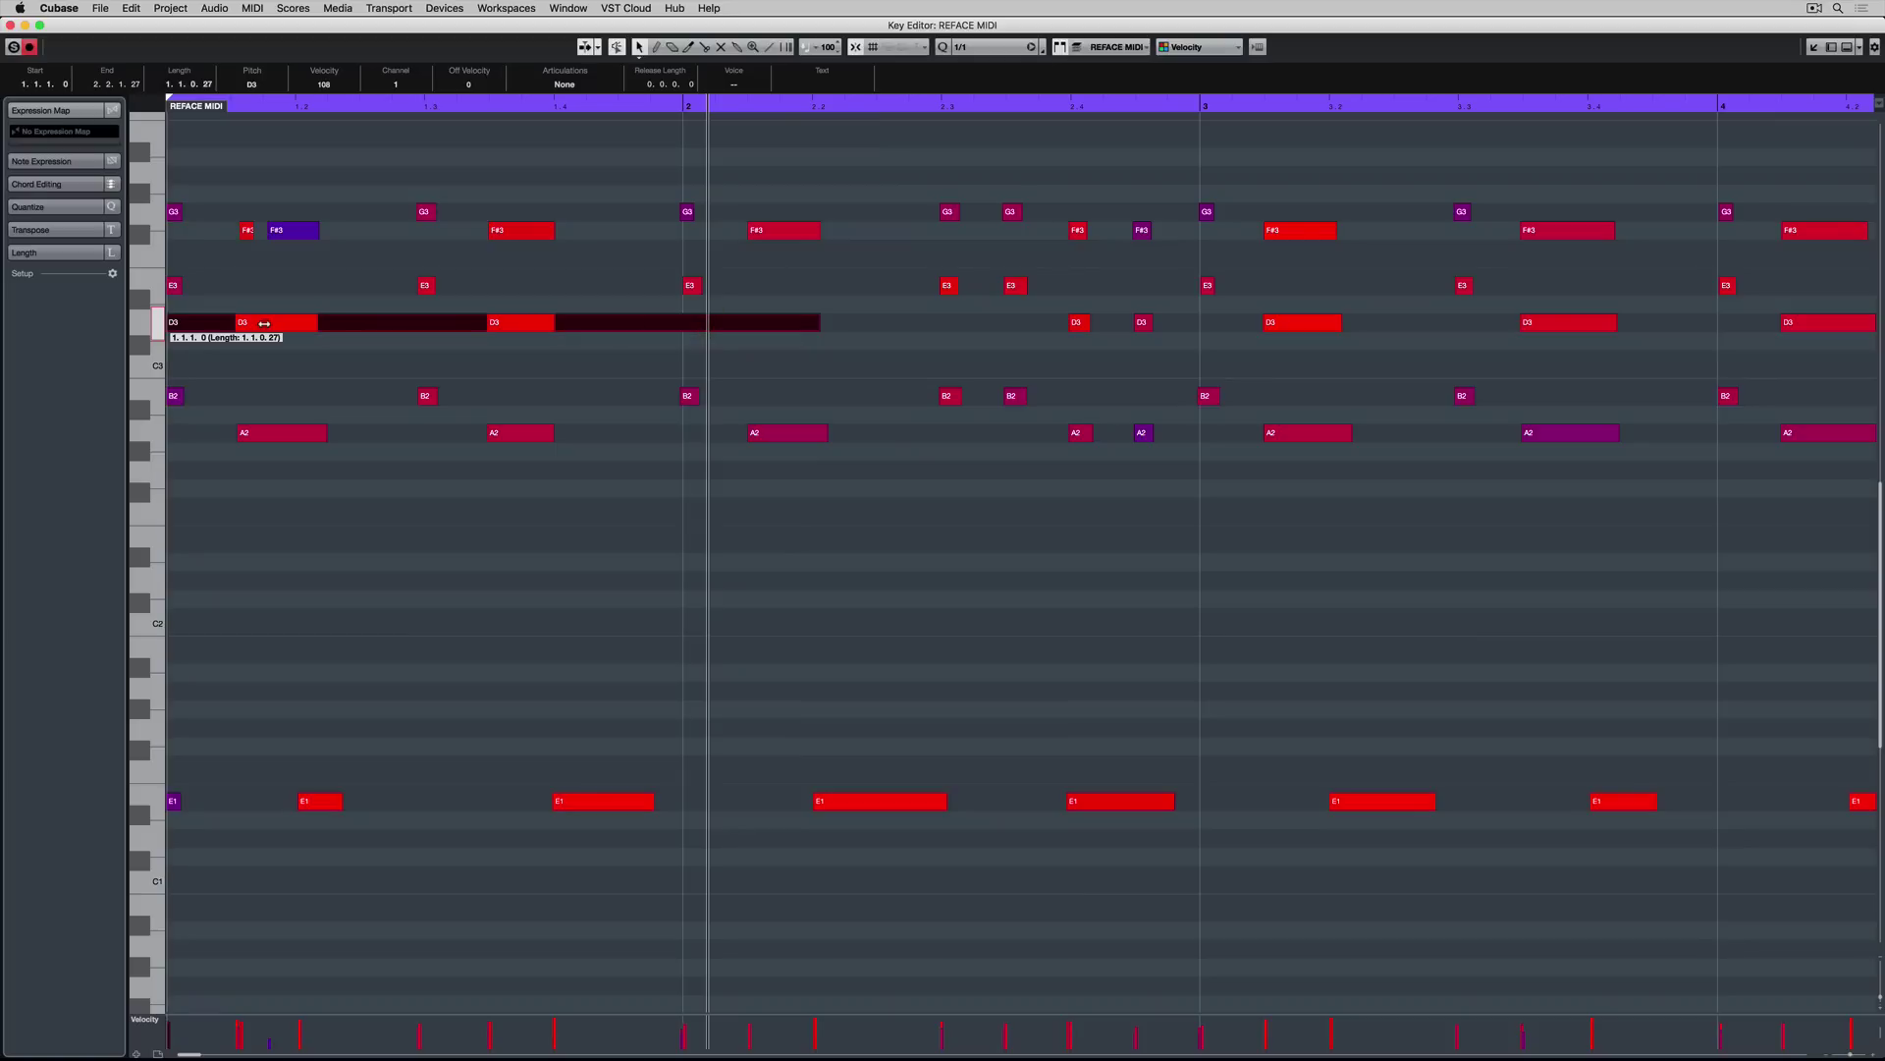
pyautogui.moveTo(265, 323); pyautogui.dragTo(747, 318)
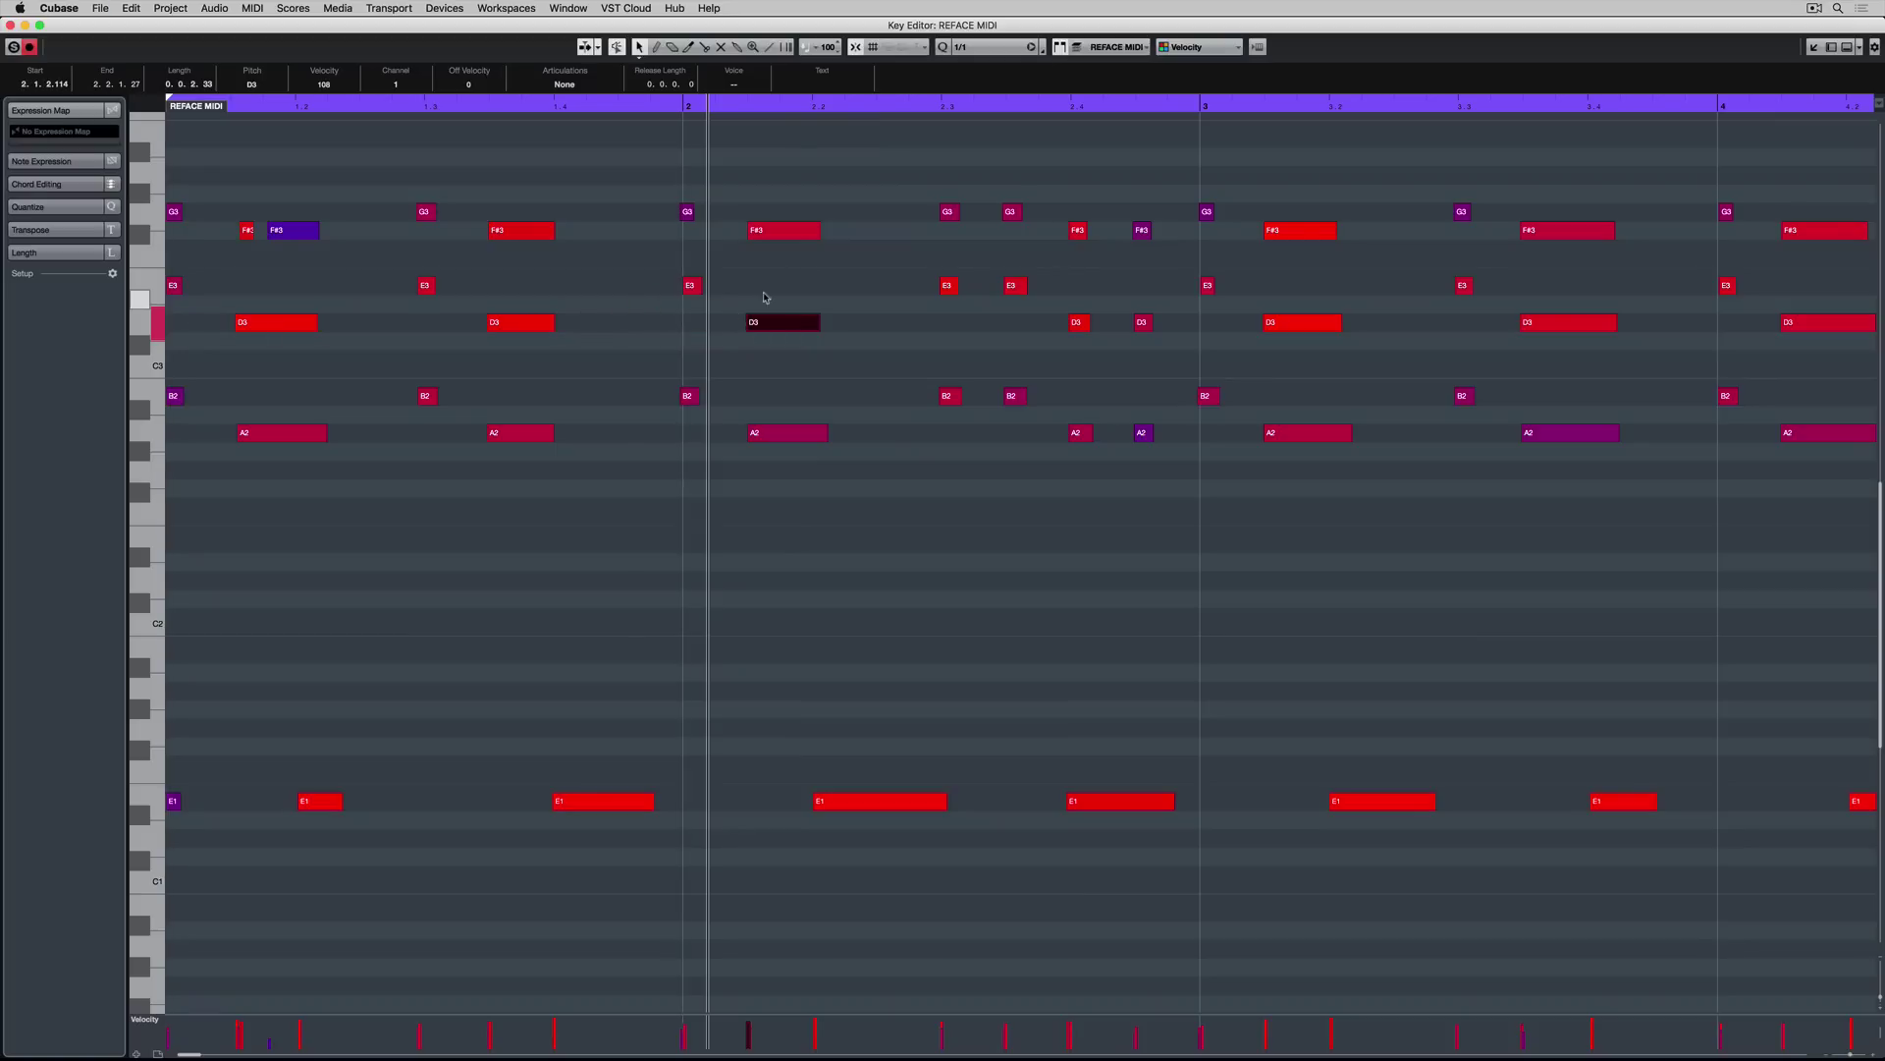
# Step: Try resizing the D3 note on a 1/4 grid, undo it, then set the quantize grid to 1/16
pyautogui.click(977, 46)
pyautogui.click(977, 71)
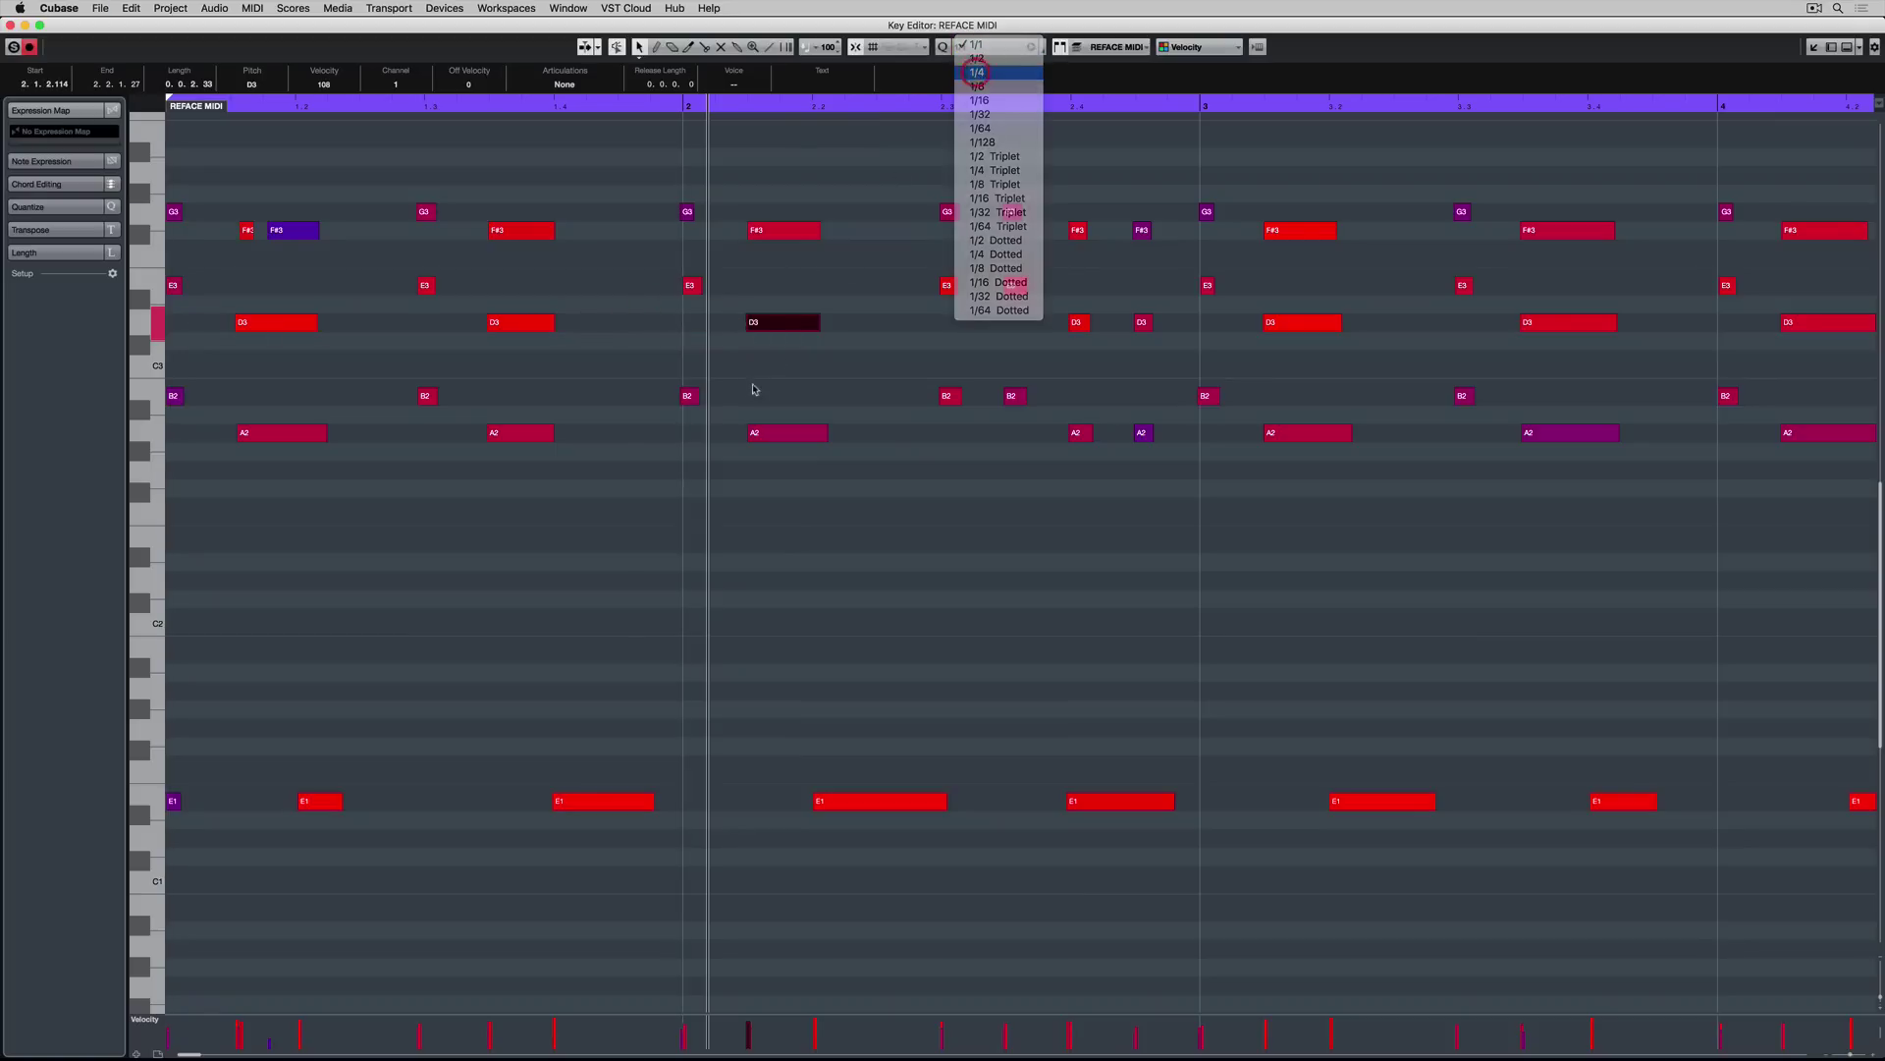
pyautogui.moveTo(730, 327)
pyautogui.mouseDown()
pyautogui.moveTo(572, 324)
pyautogui.moveTo(760, 322)
pyautogui.mouseUp()
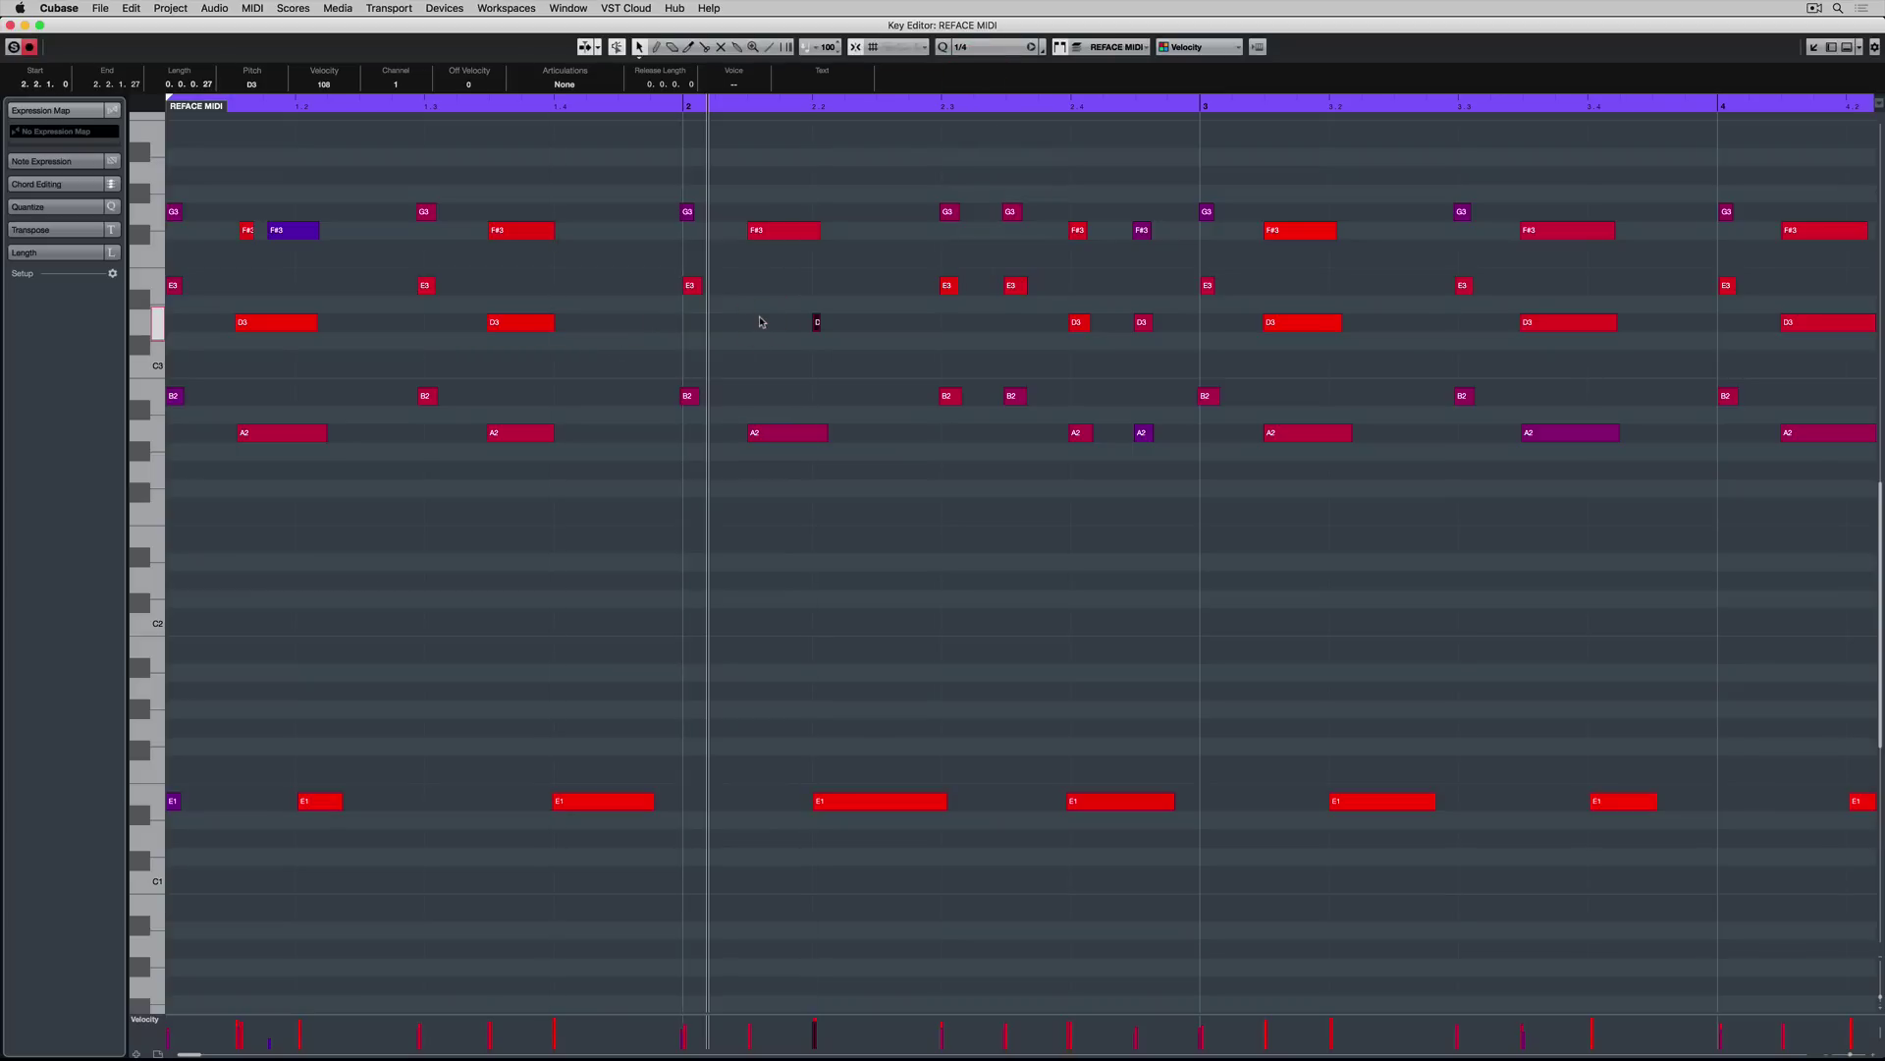
pyautogui.press('super+z')
pyautogui.click(1007, 49)
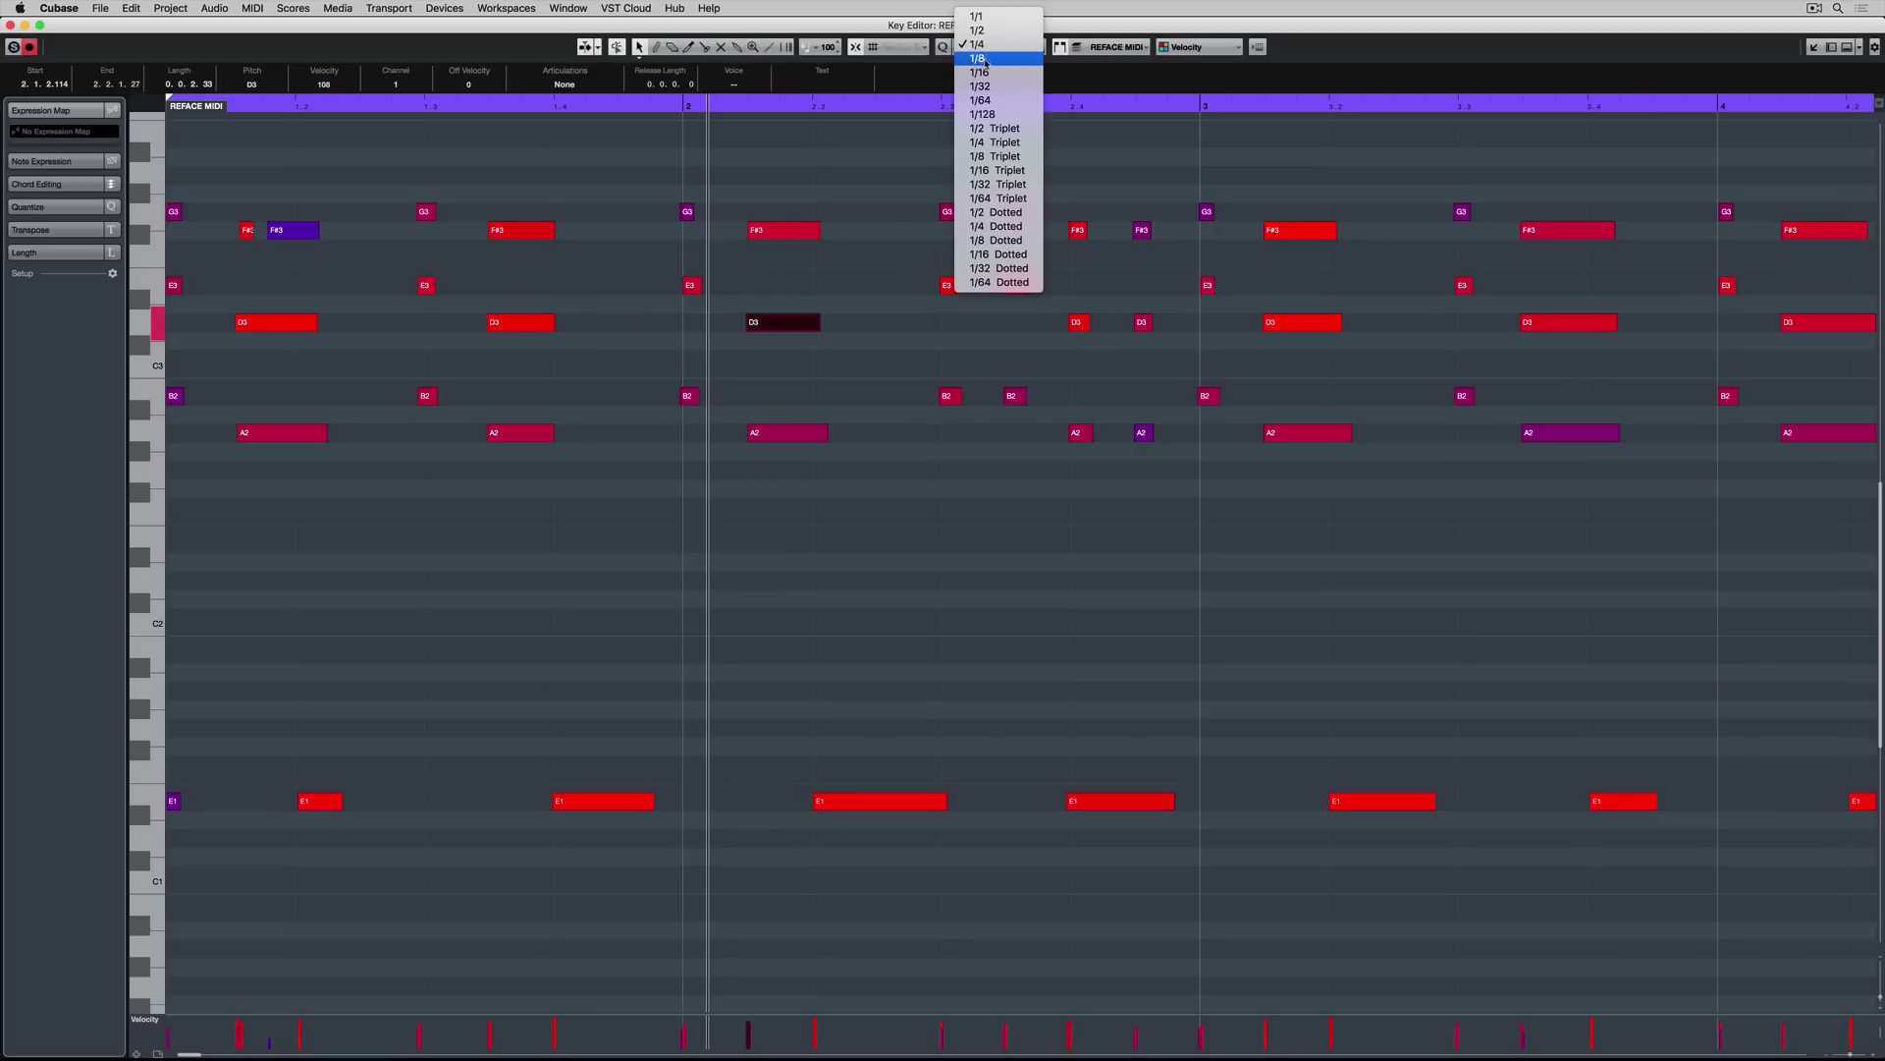
pyautogui.click(980, 72)
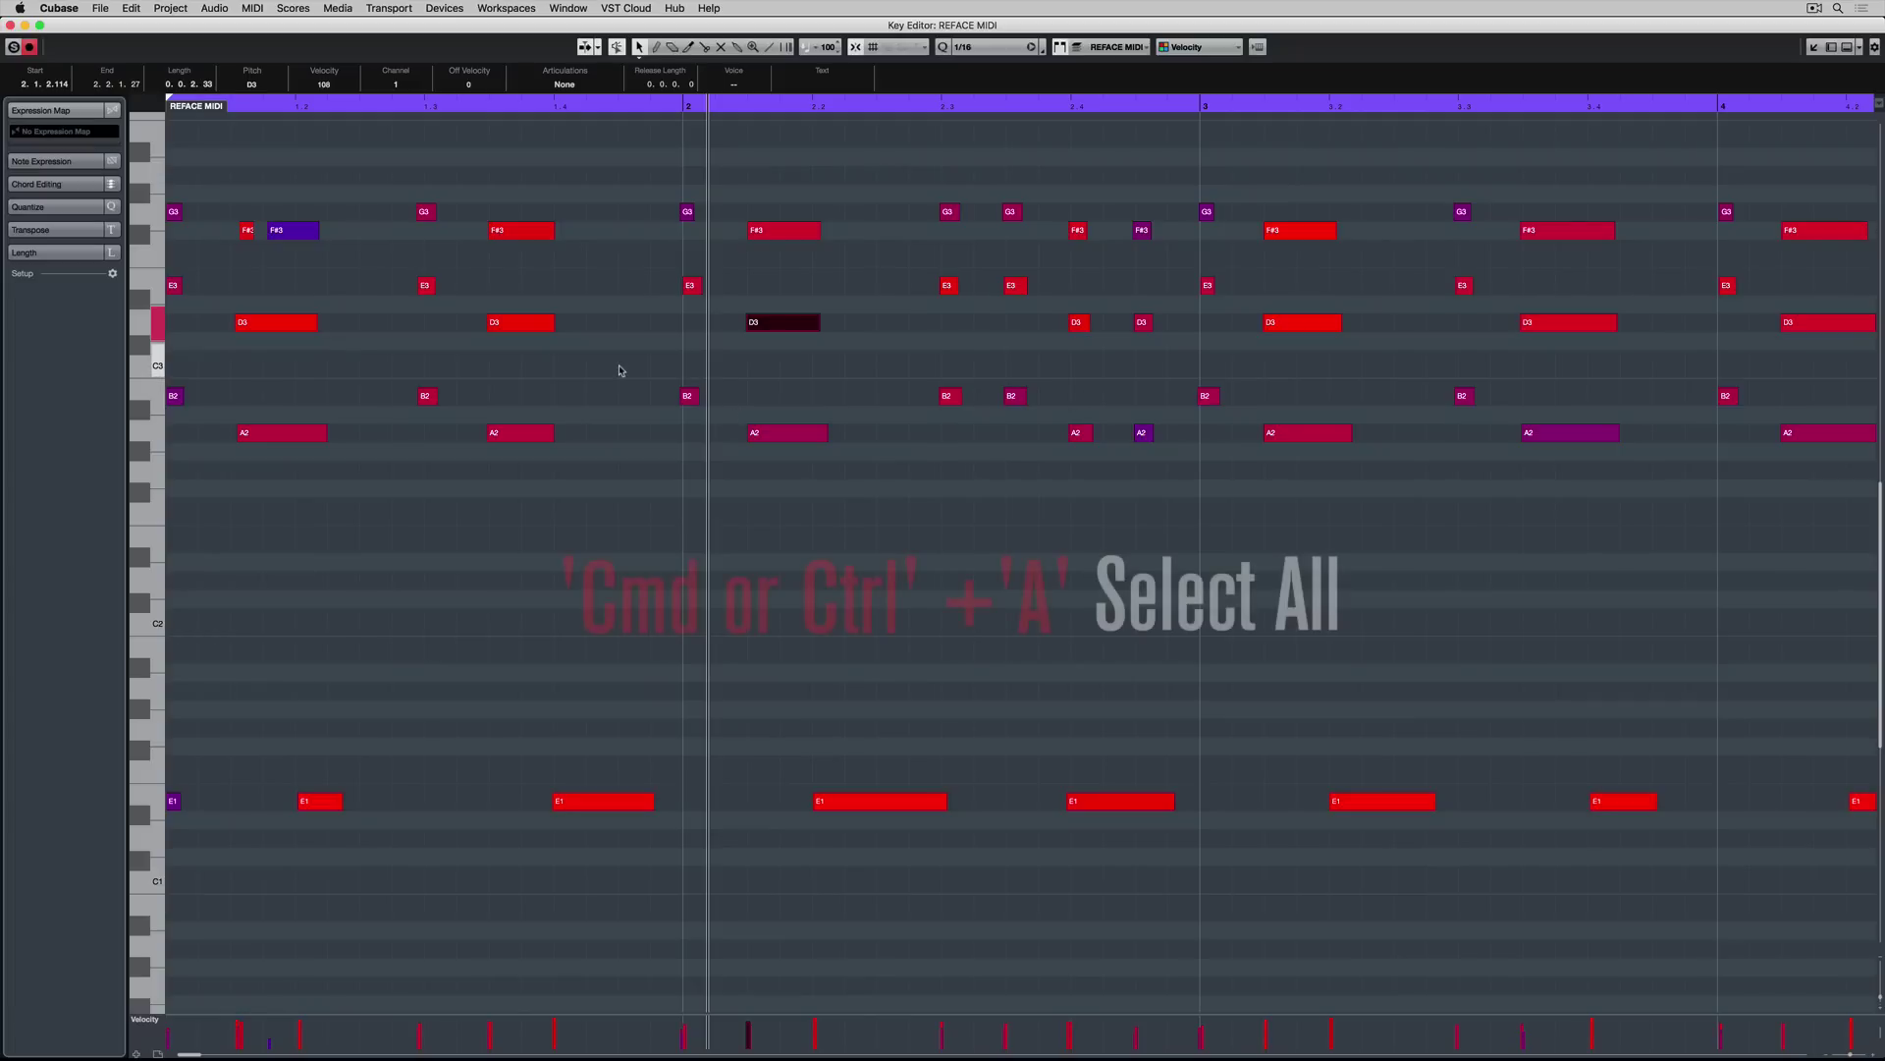
# Step: Select every note in the REFACE MIDI part, quantize to 1/16, and play it from the start
pyautogui.press('super+a')
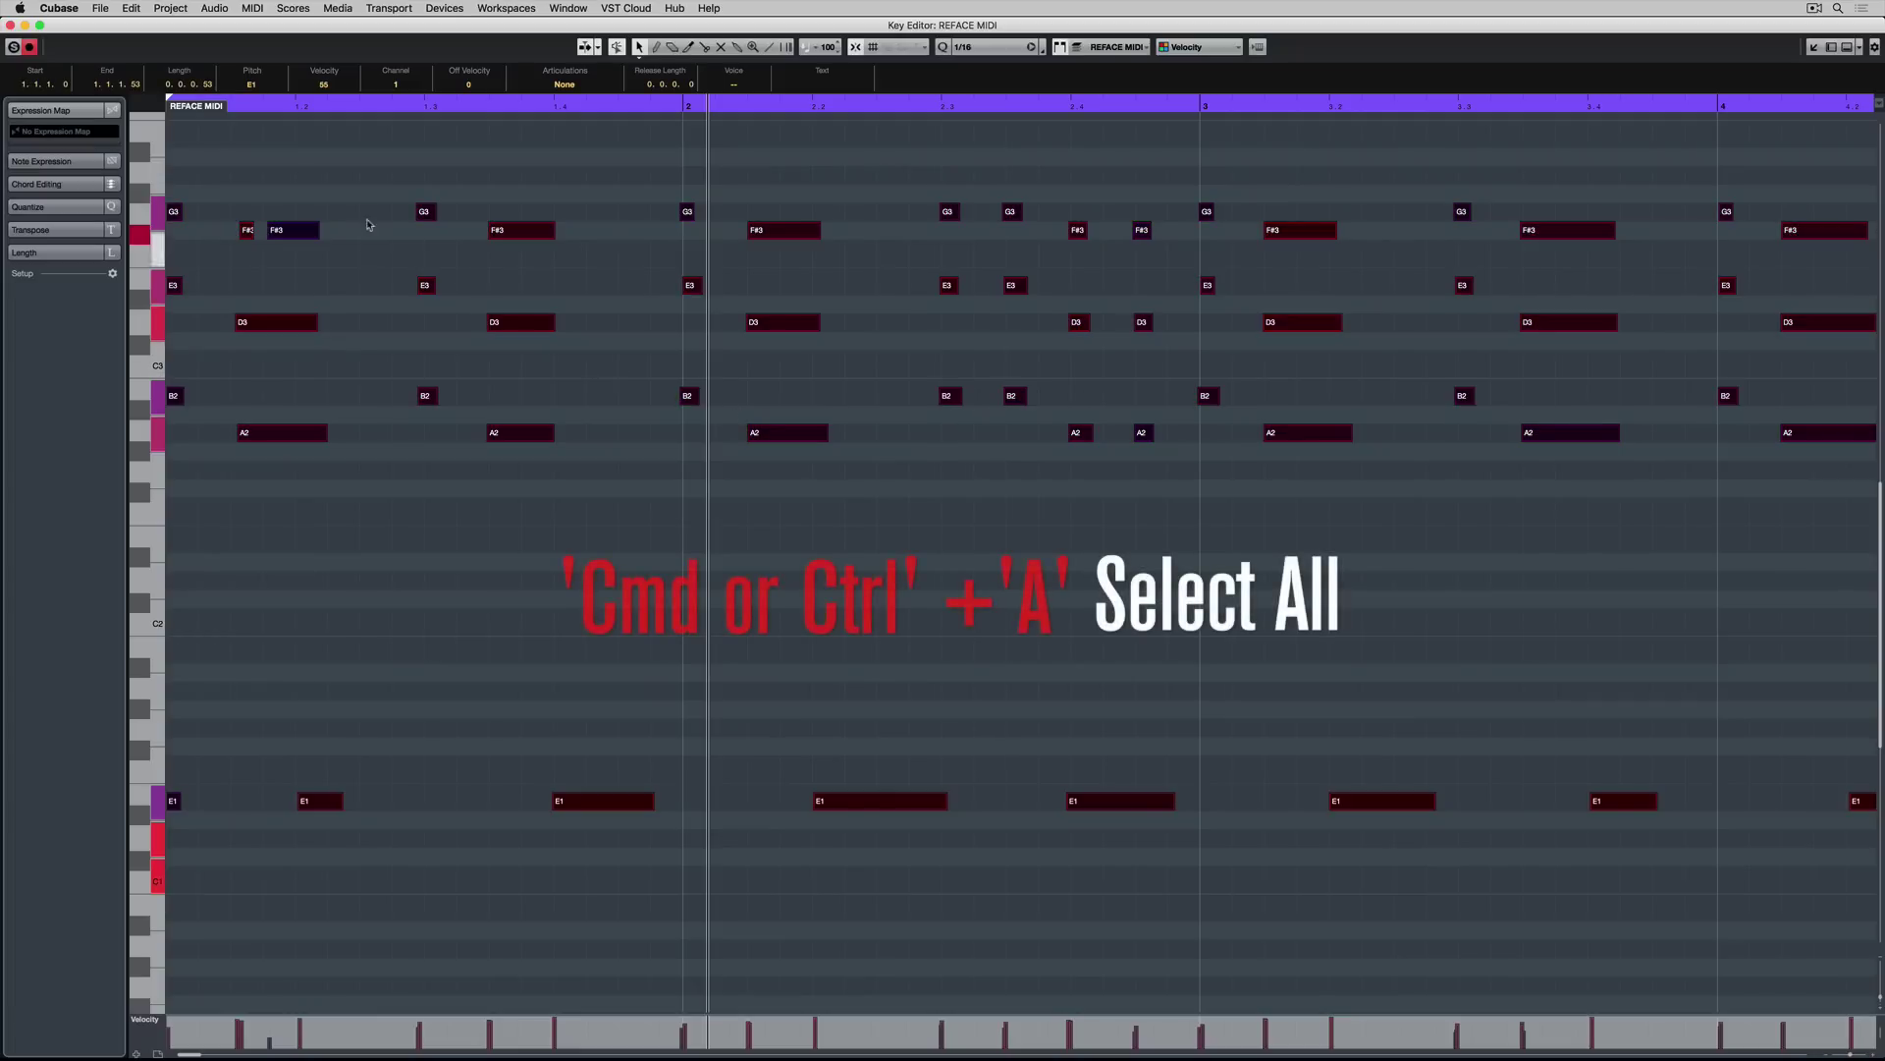
pyautogui.click(134, 7)
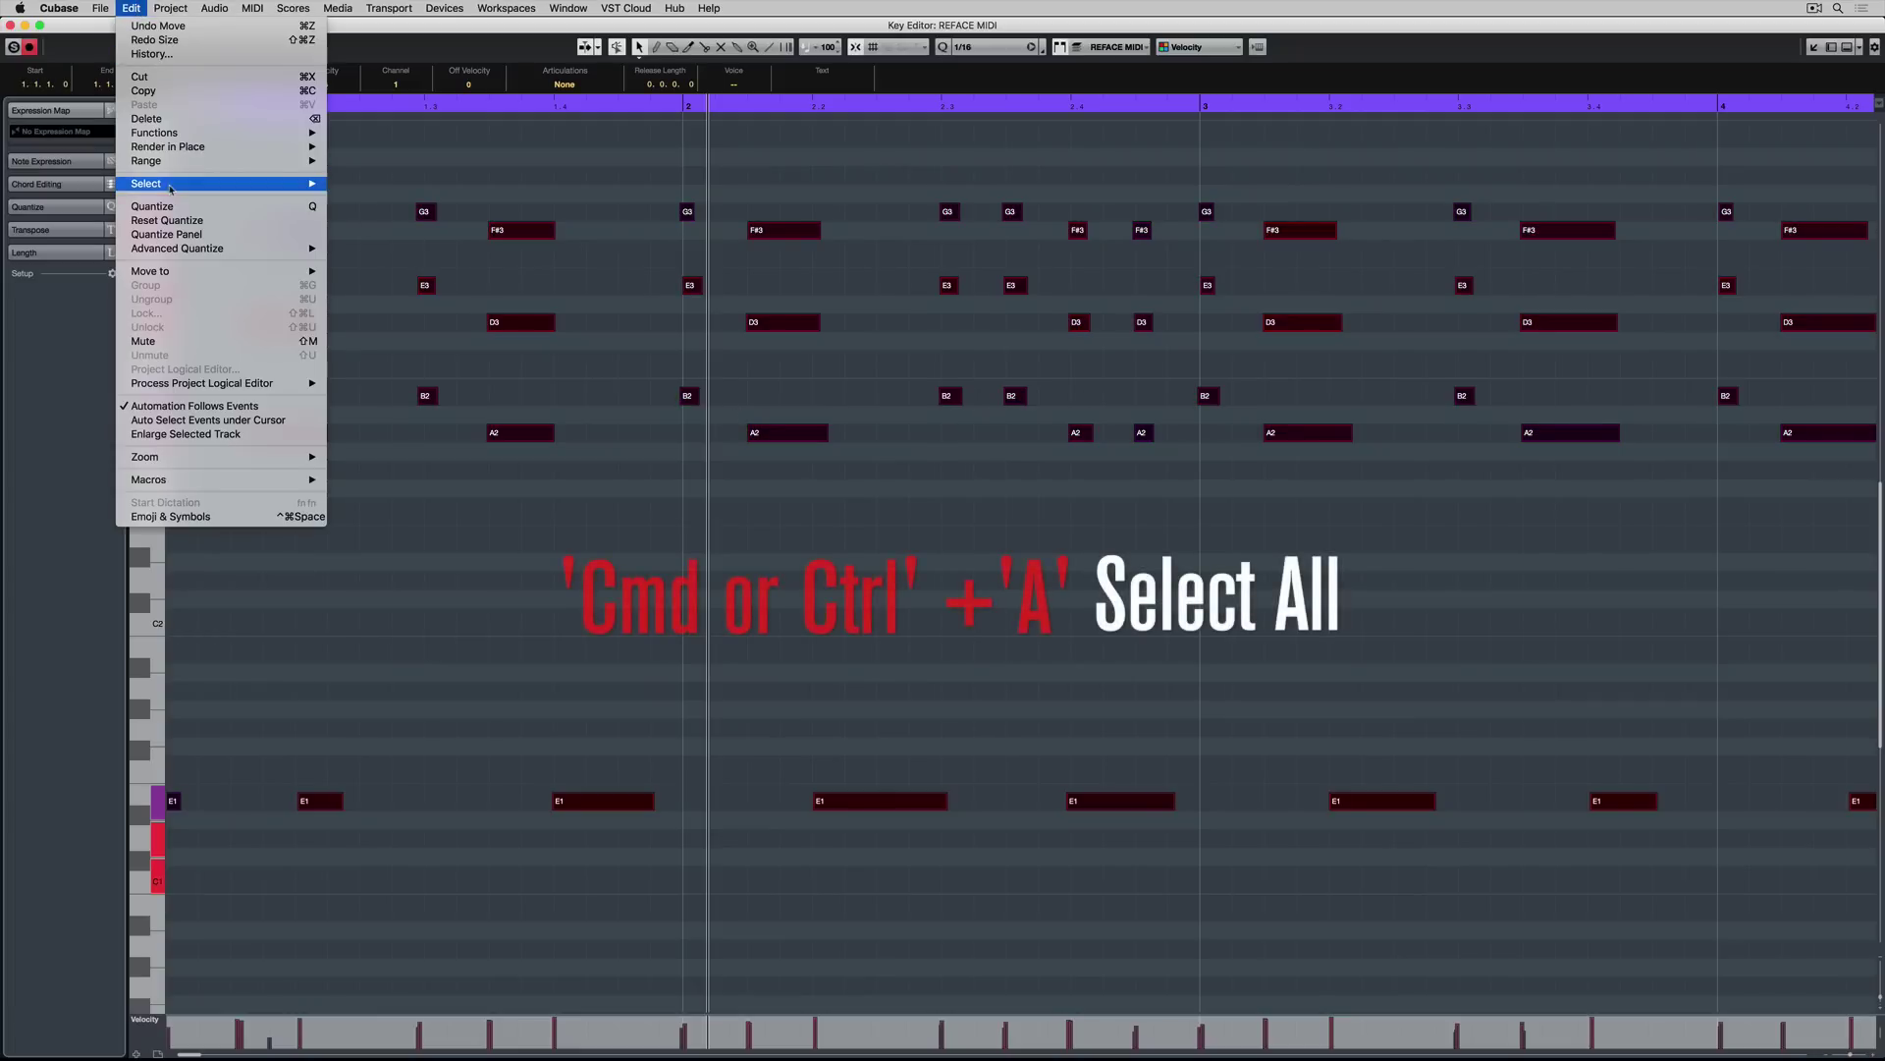
pyautogui.moveTo(157, 184)
pyautogui.click(422, 124)
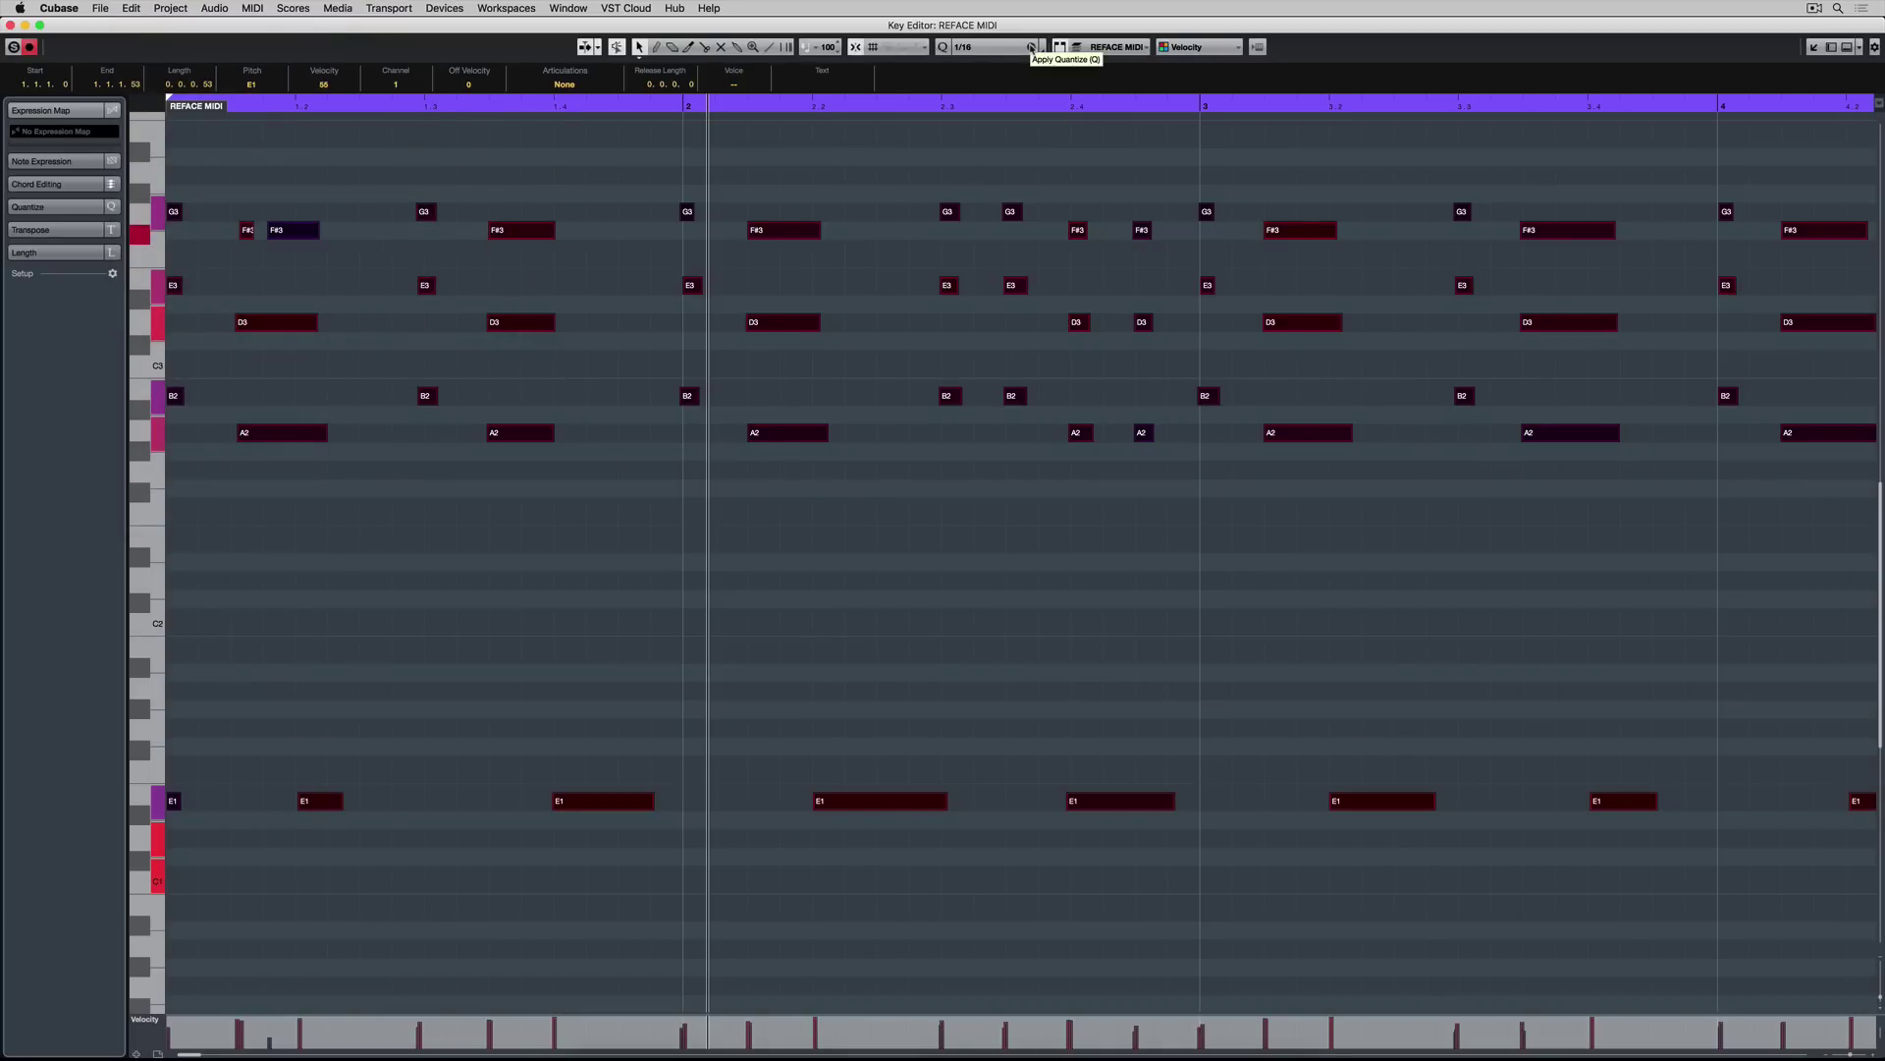
pyautogui.press('q')
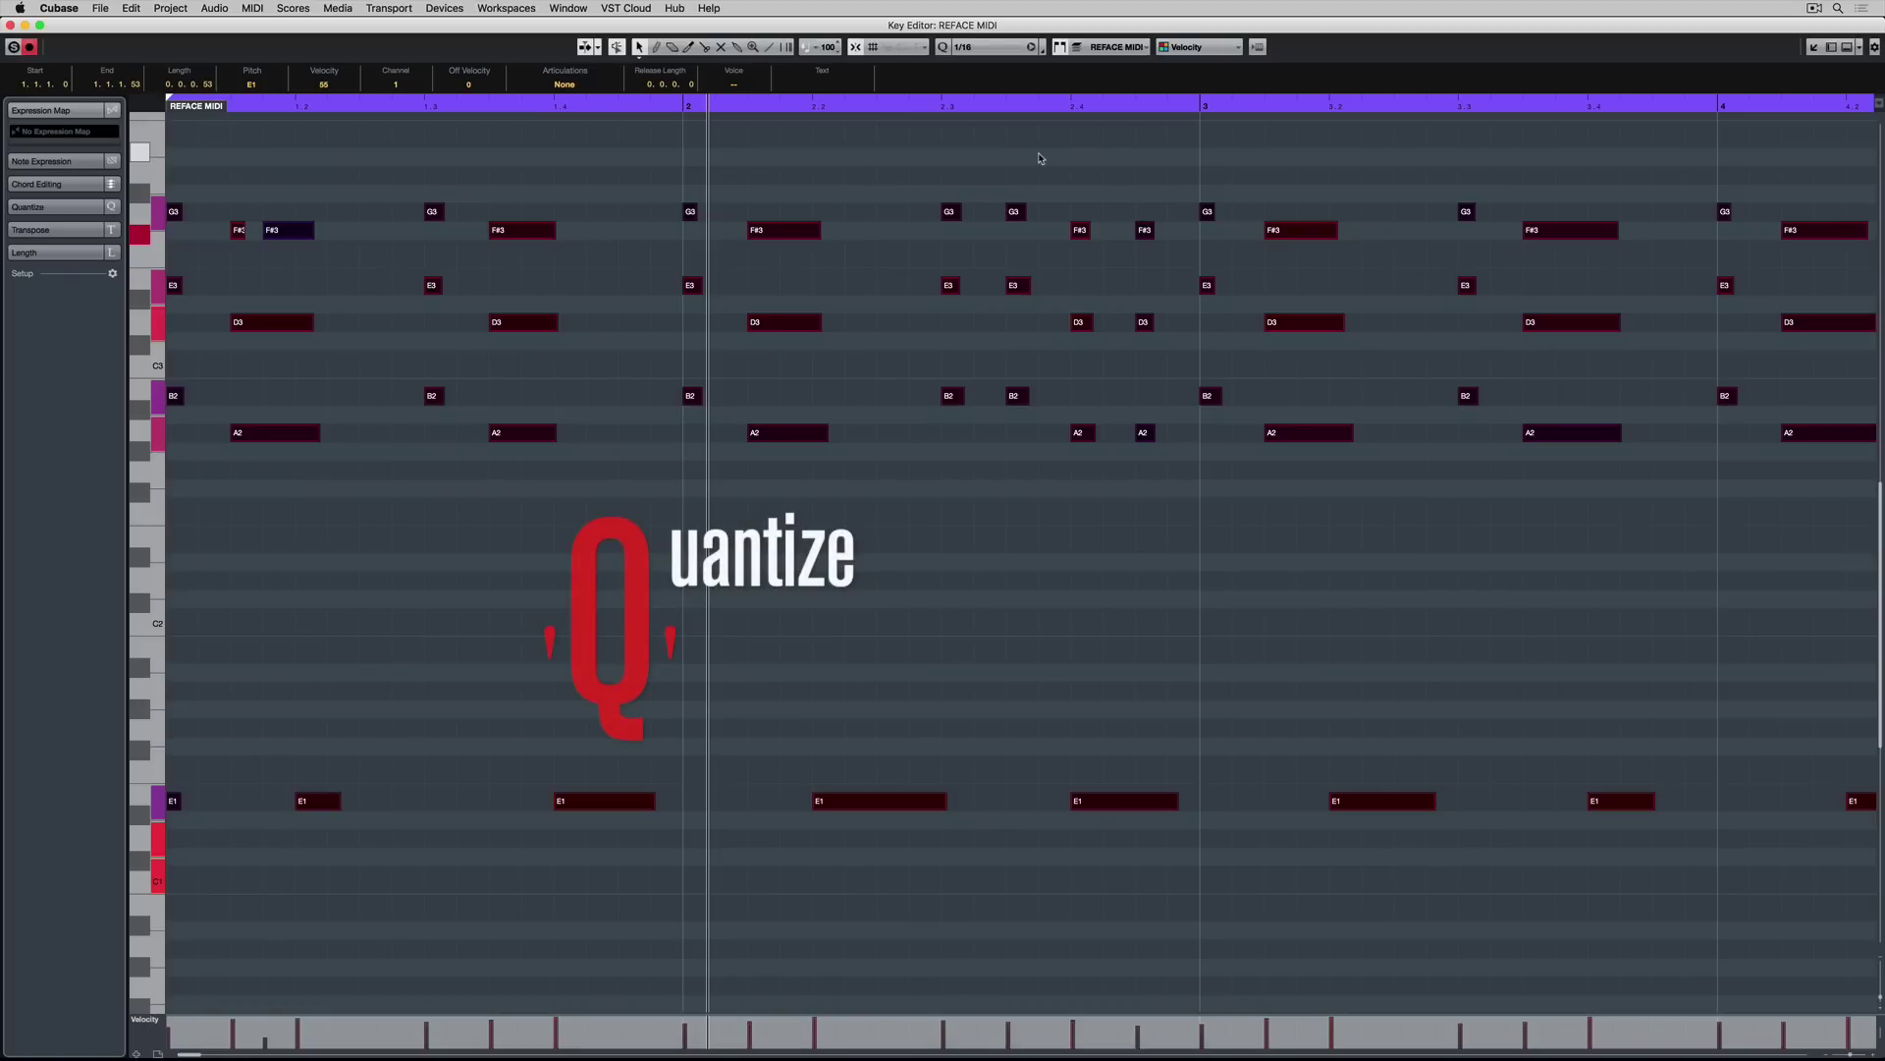
pyautogui.press('space')
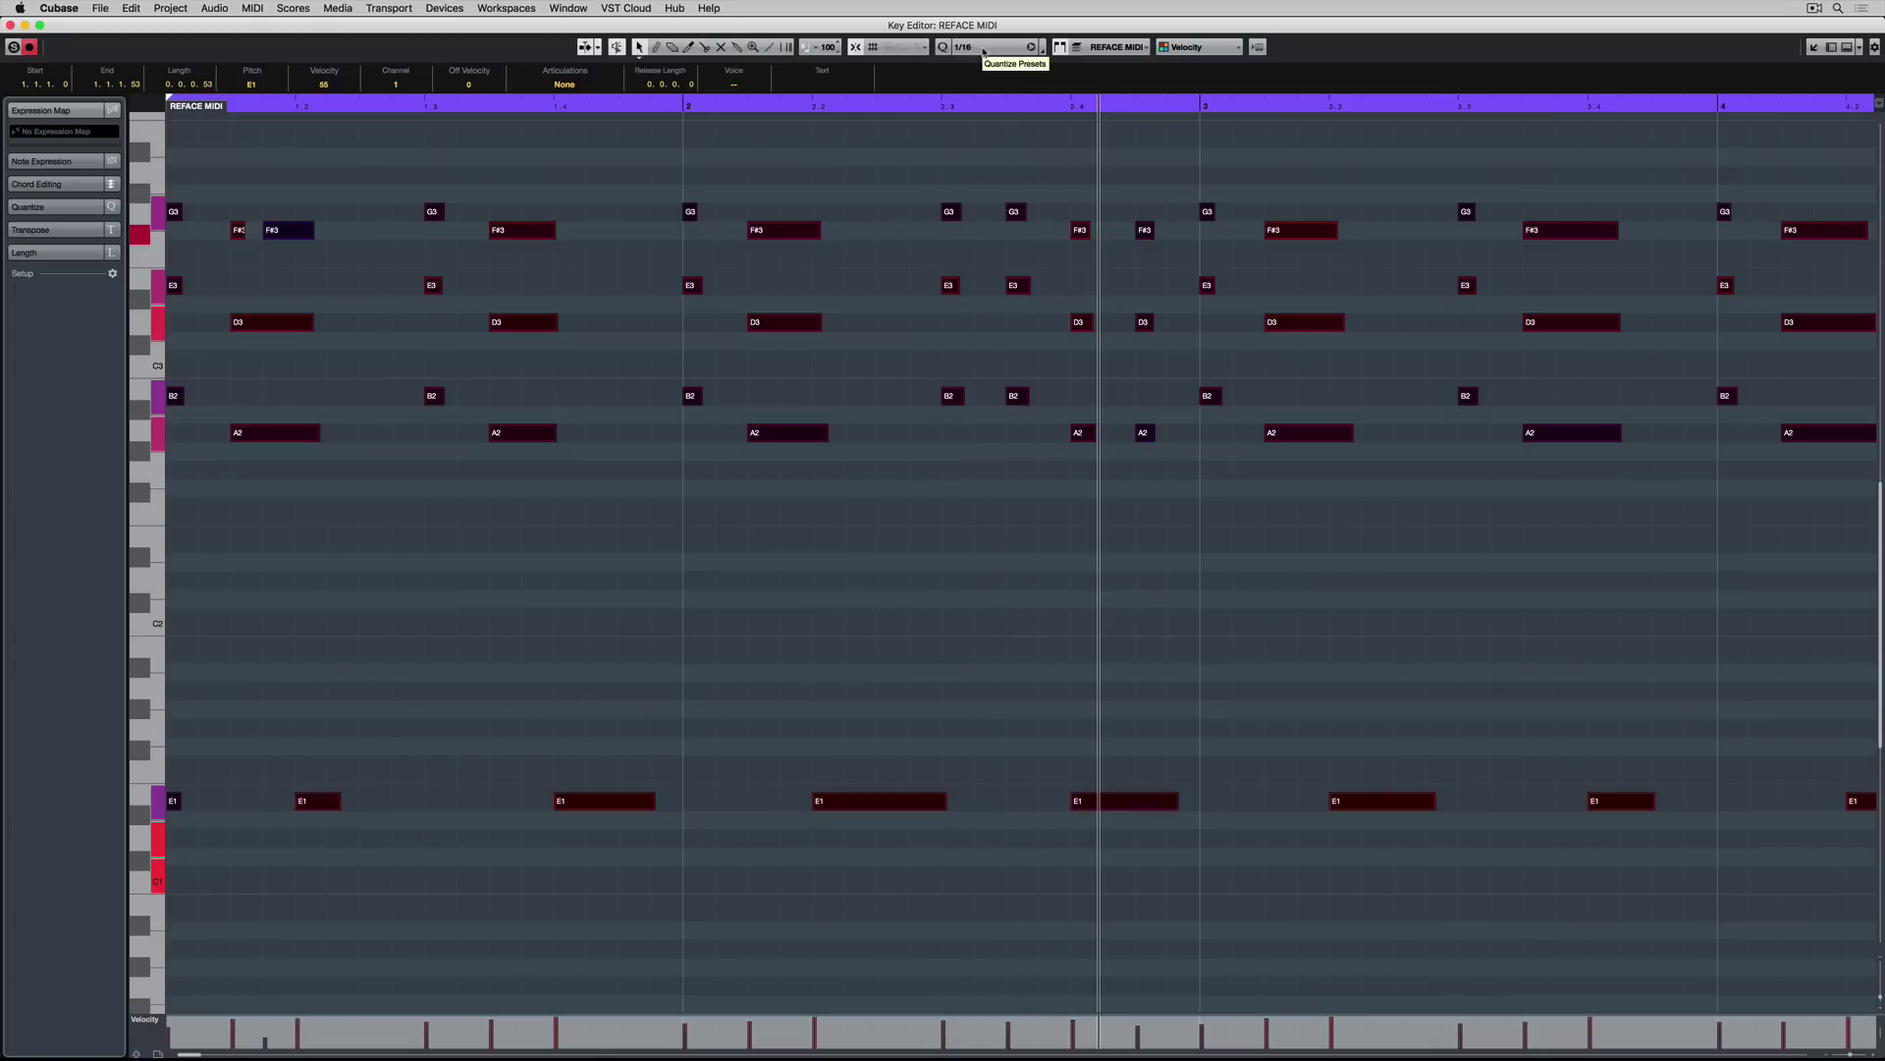
# Step: Quantize the notes to a 1/4 grid, play them back, then undo the quantize
pyautogui.click(983, 49)
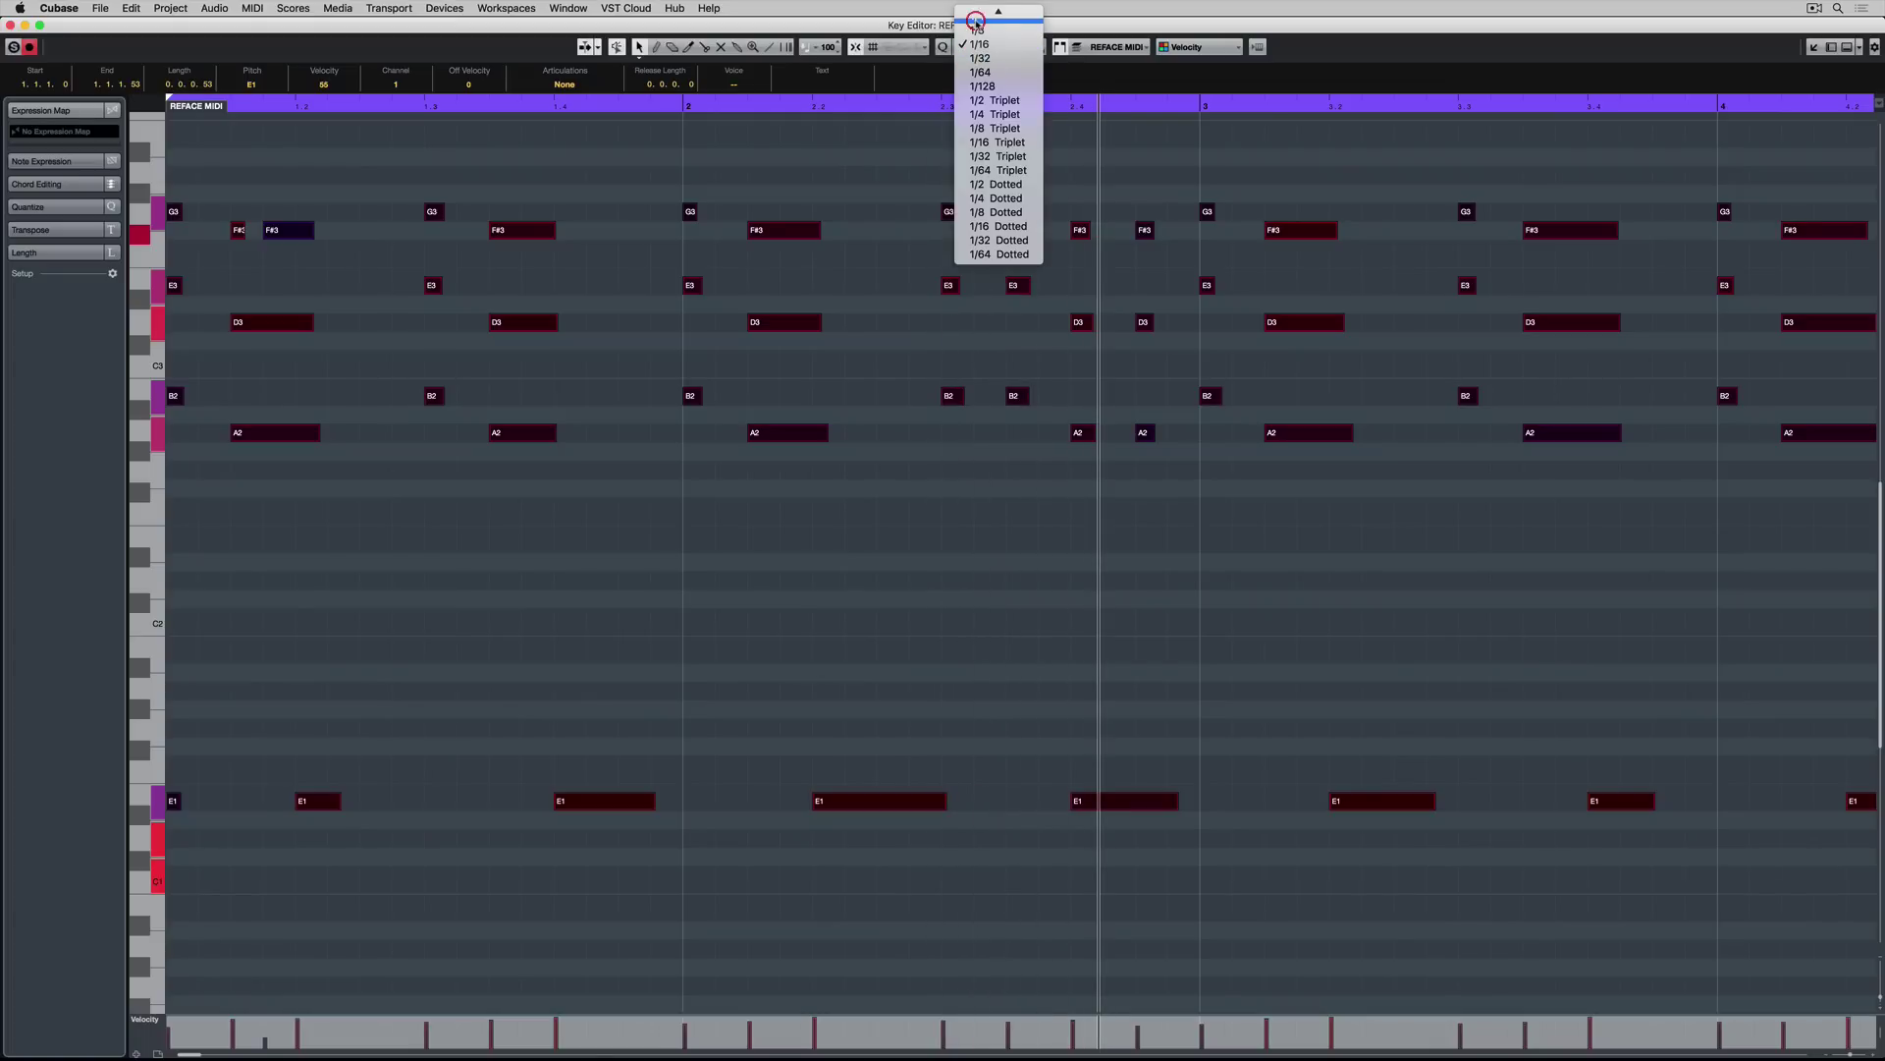
pyautogui.click(976, 21)
pyautogui.press('q')
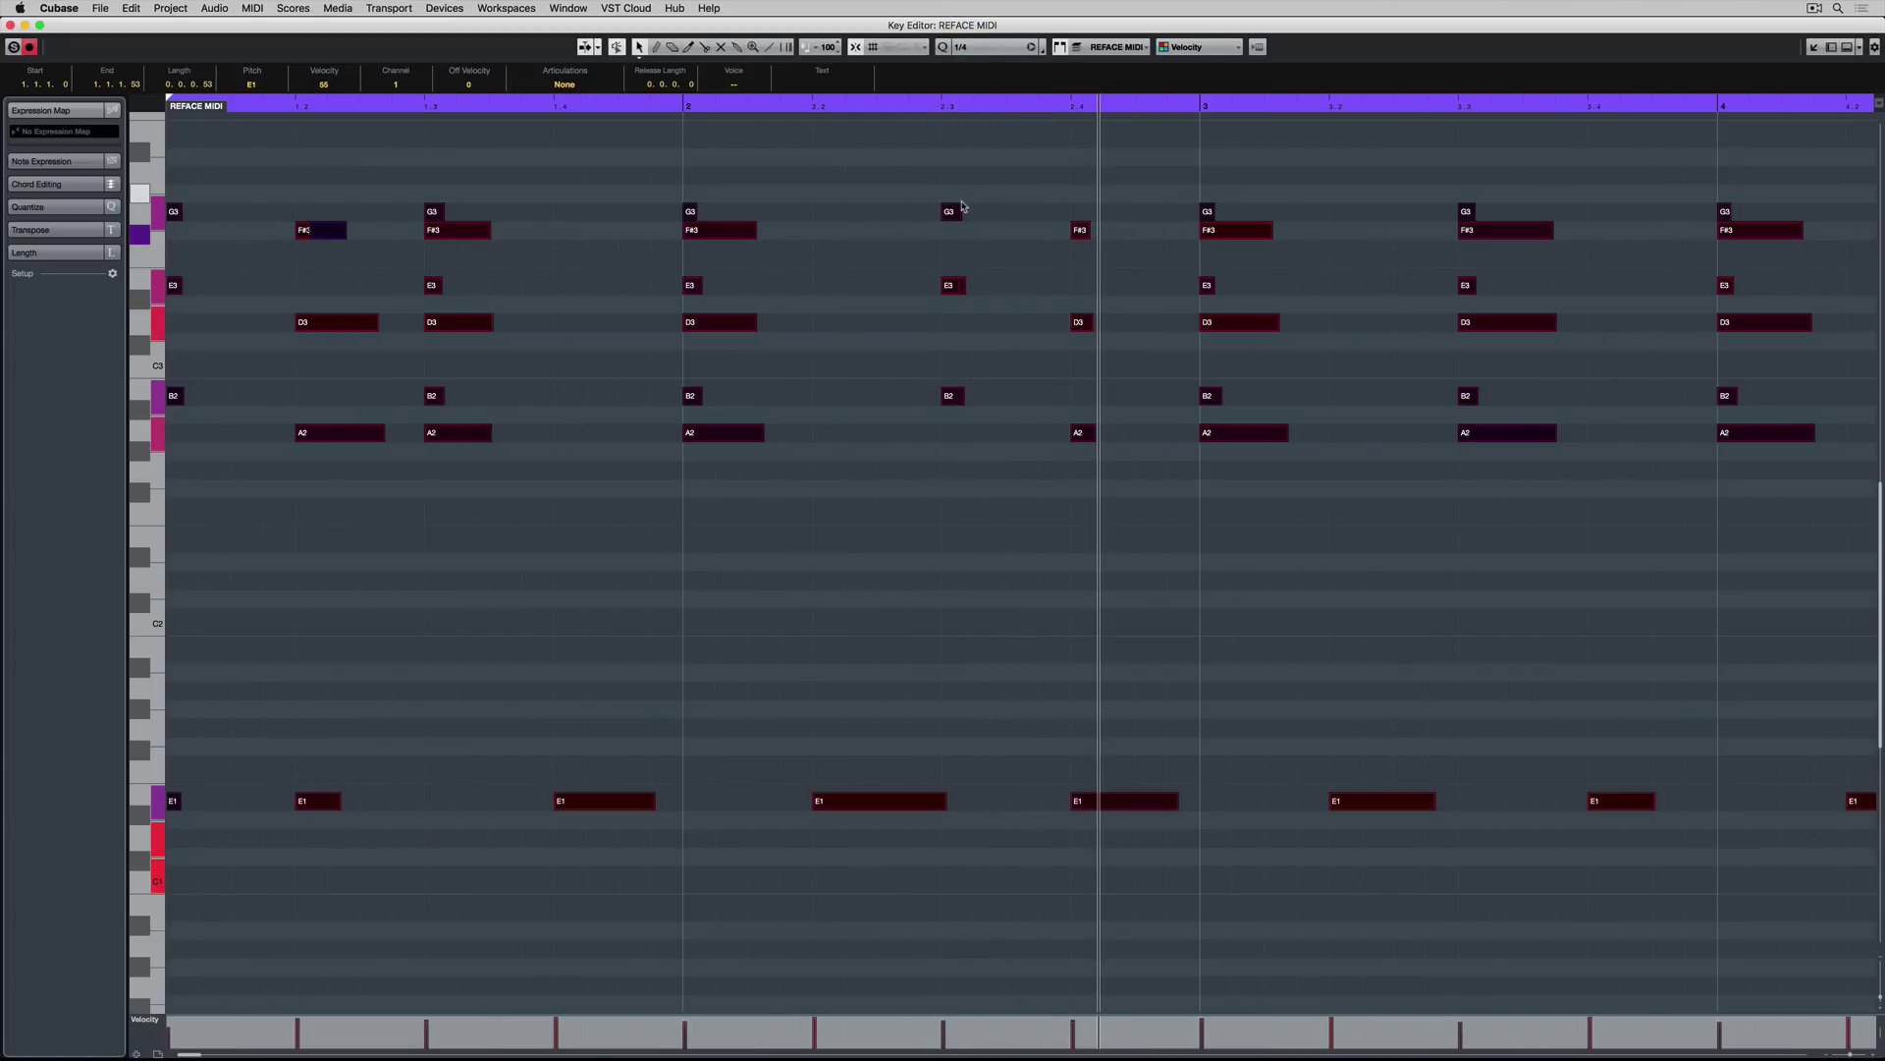
pyautogui.press('space')
pyautogui.press('space')
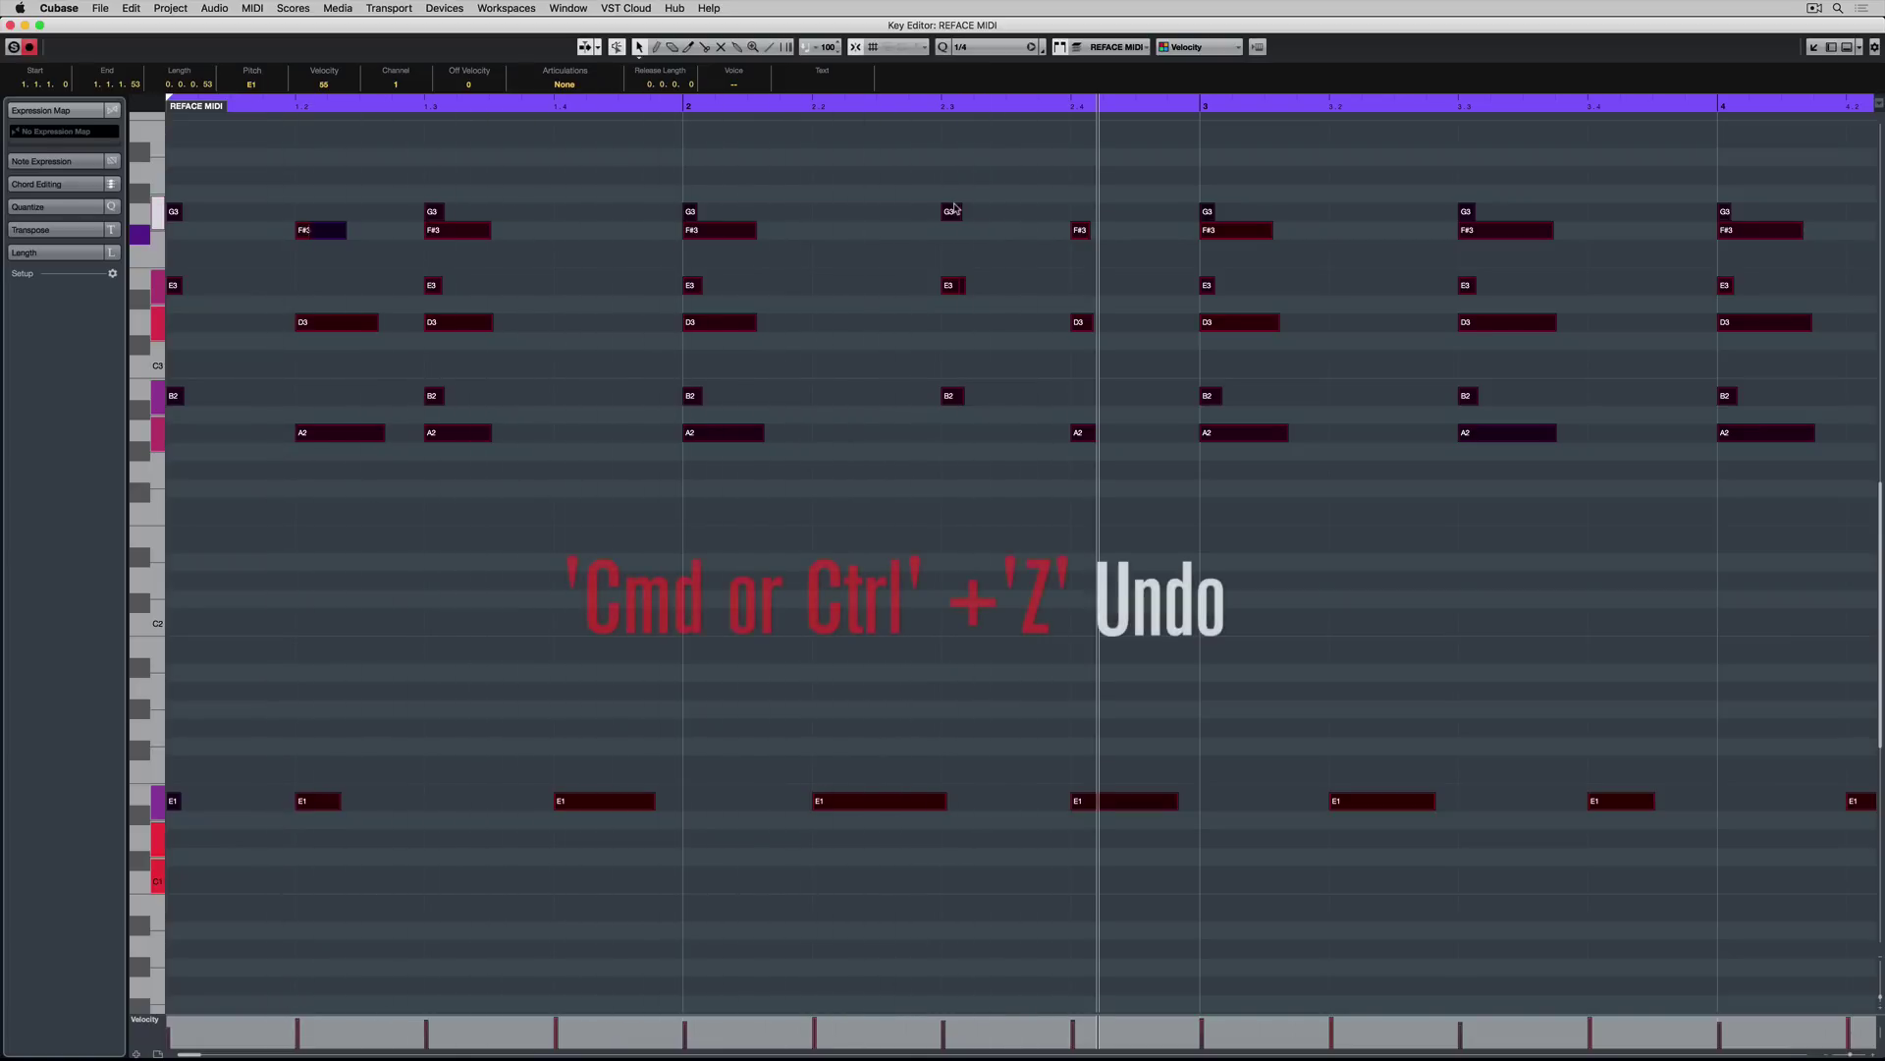
pyautogui.press('super+z')
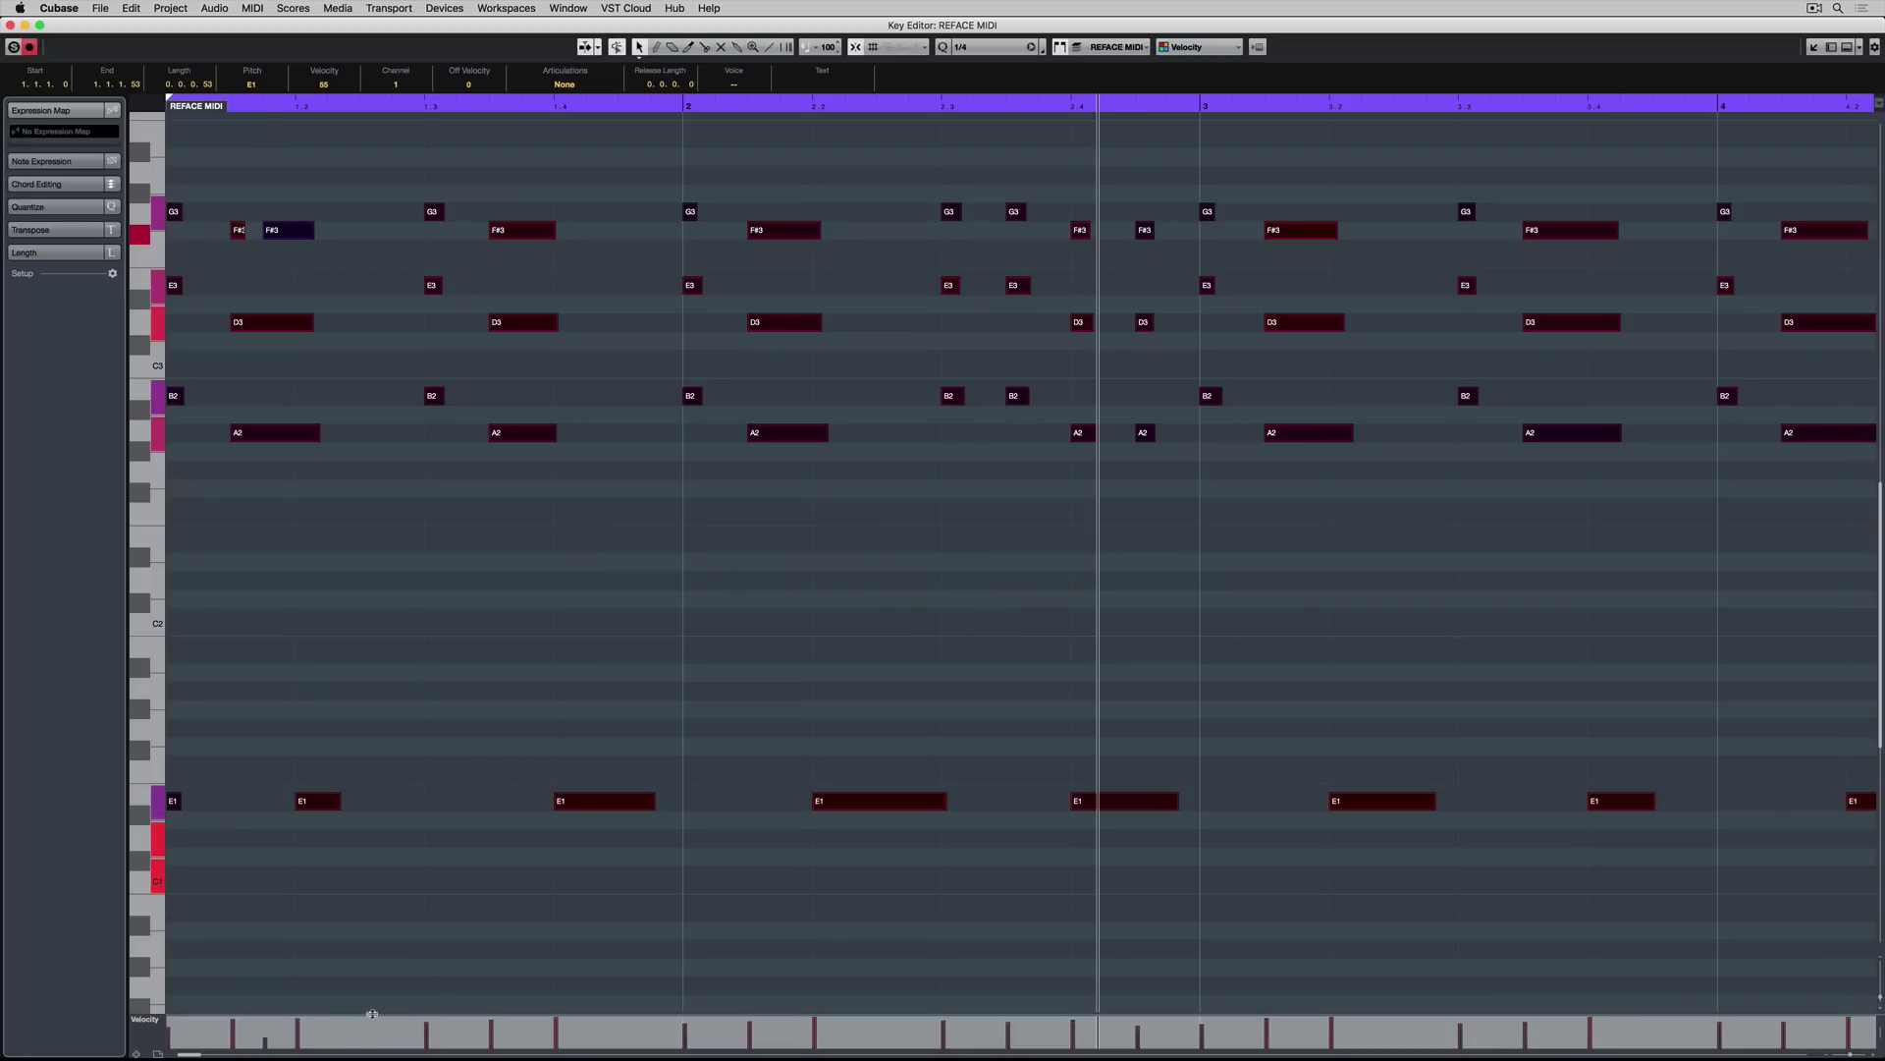
# Step: Enlarge the velocity lane, scale all note velocities up to 127, deselect, and shrink the lane again
pyautogui.moveTo(372, 1014); pyautogui.dragTo(406, 630)
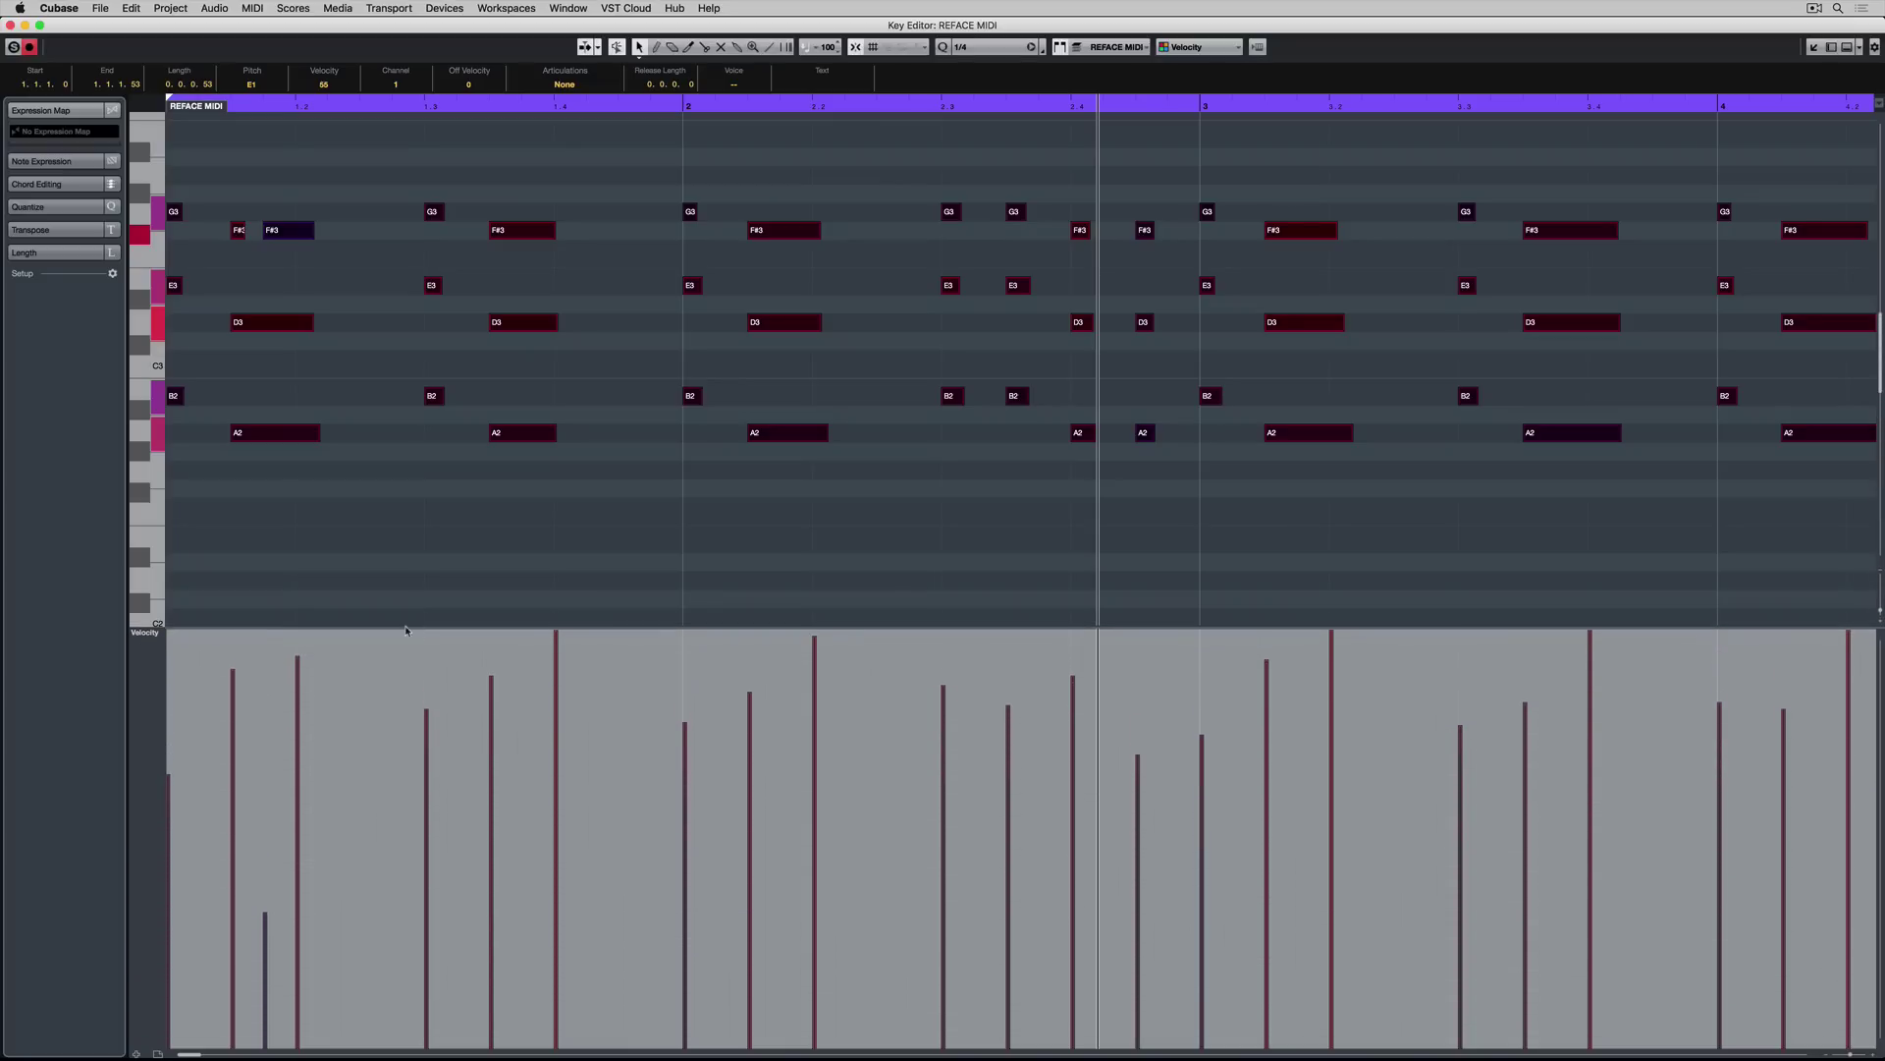
pyautogui.press('g')
pyautogui.press('g')
pyautogui.press('g')
pyautogui.press('g')
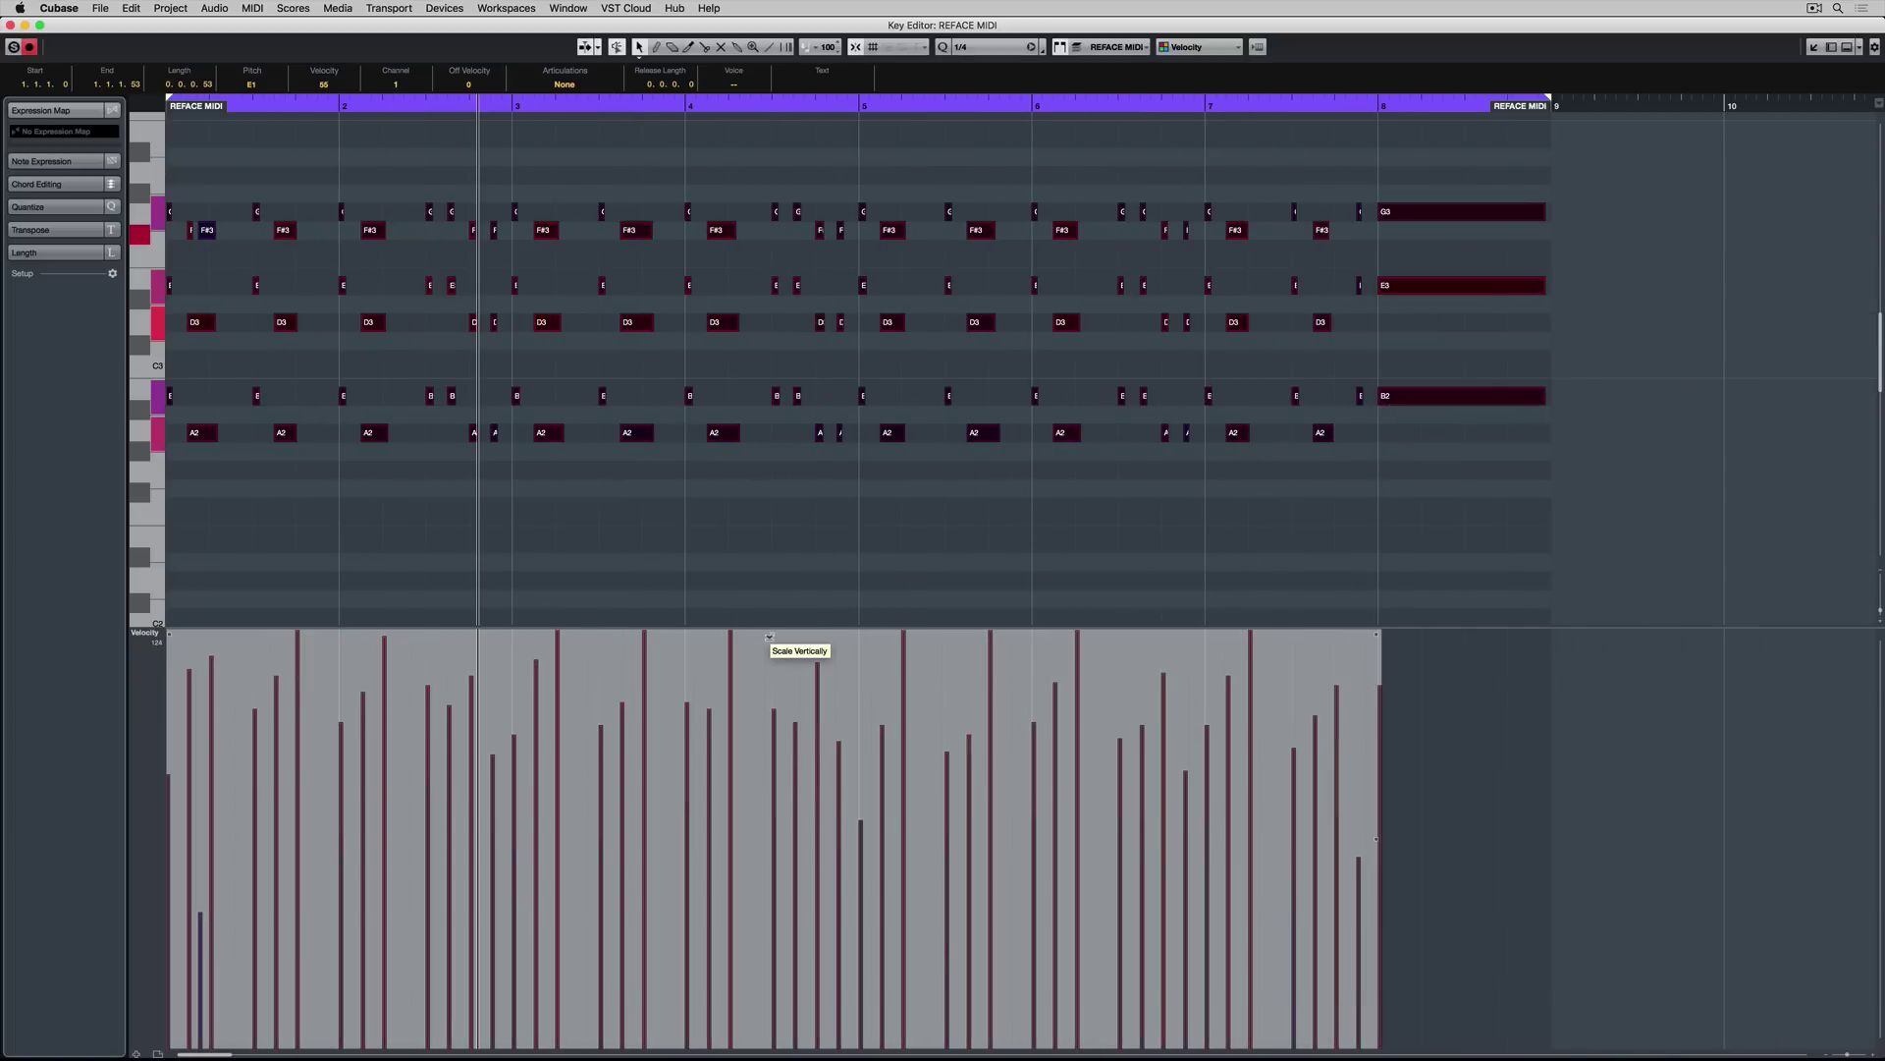
pyautogui.moveTo(769, 640)
pyautogui.mouseDown()
pyautogui.moveTo(773, 695)
pyautogui.moveTo(782, 558)
pyautogui.moveTo(885, 511)
pyautogui.mouseUp()
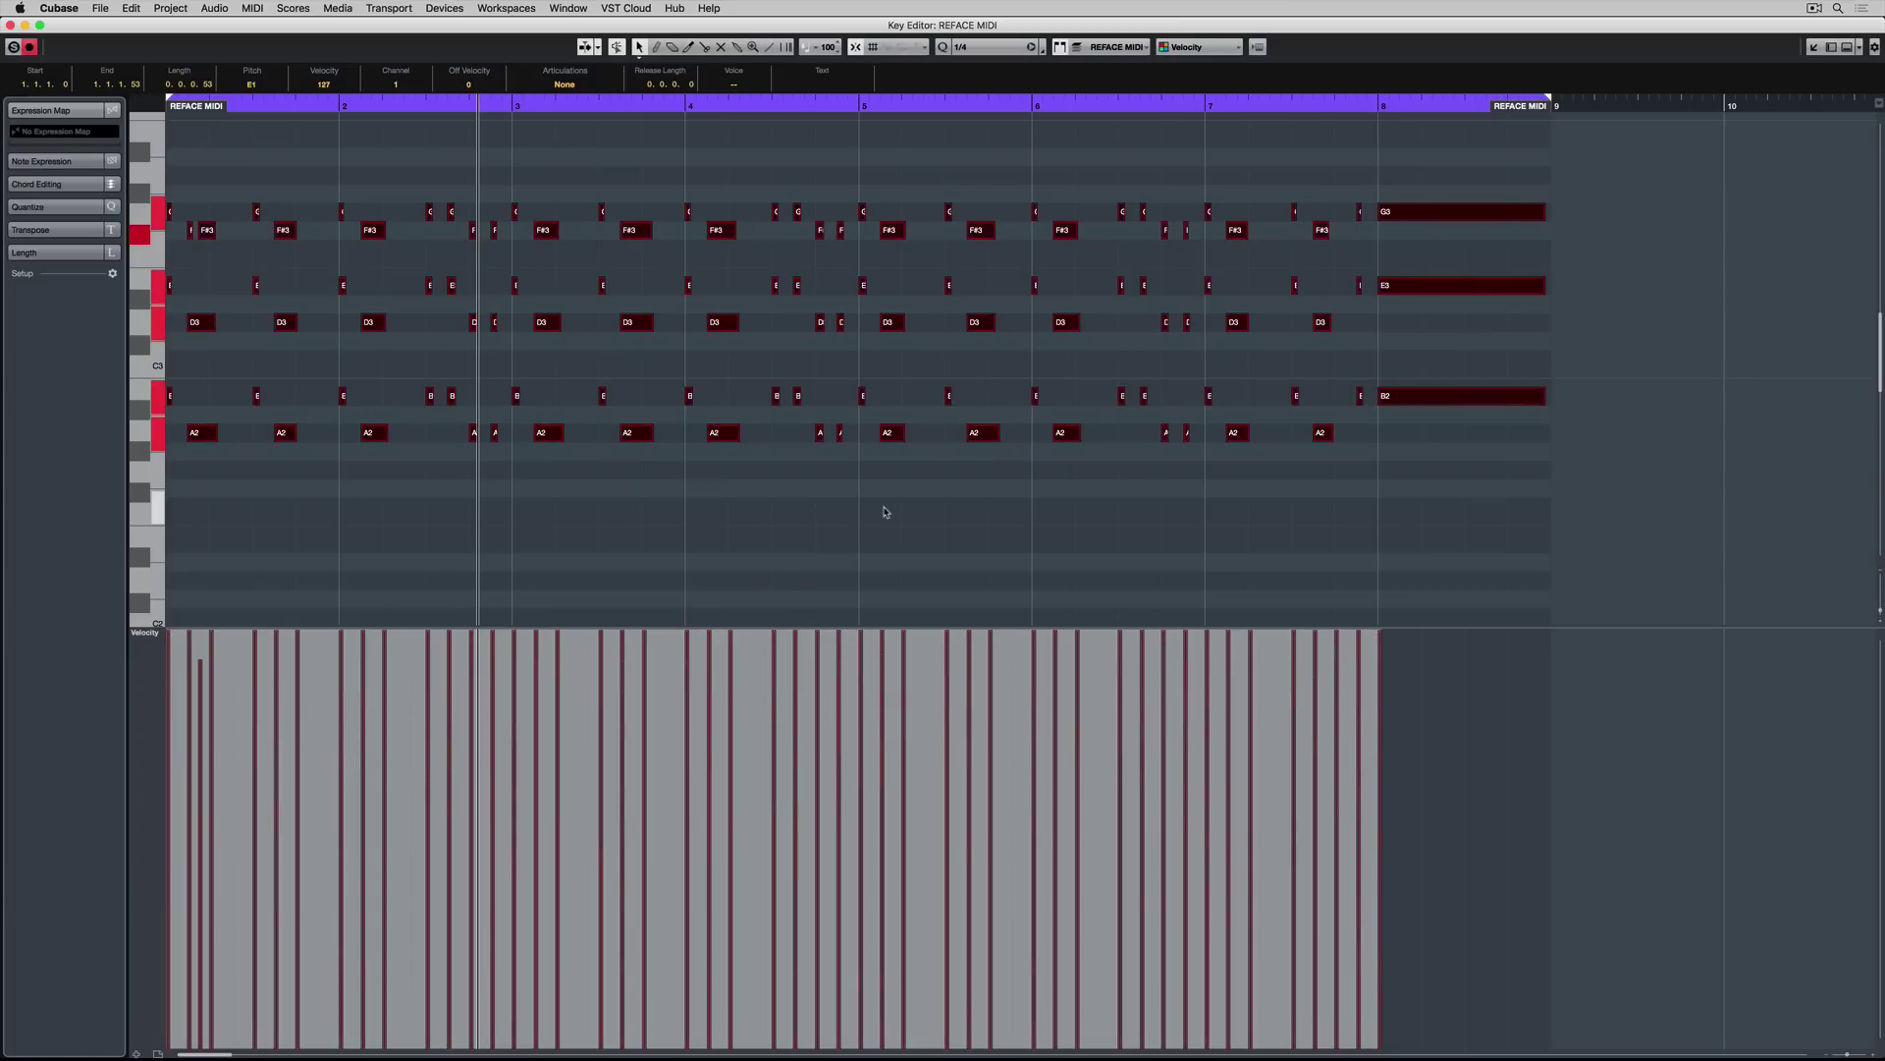
pyautogui.click(885, 511)
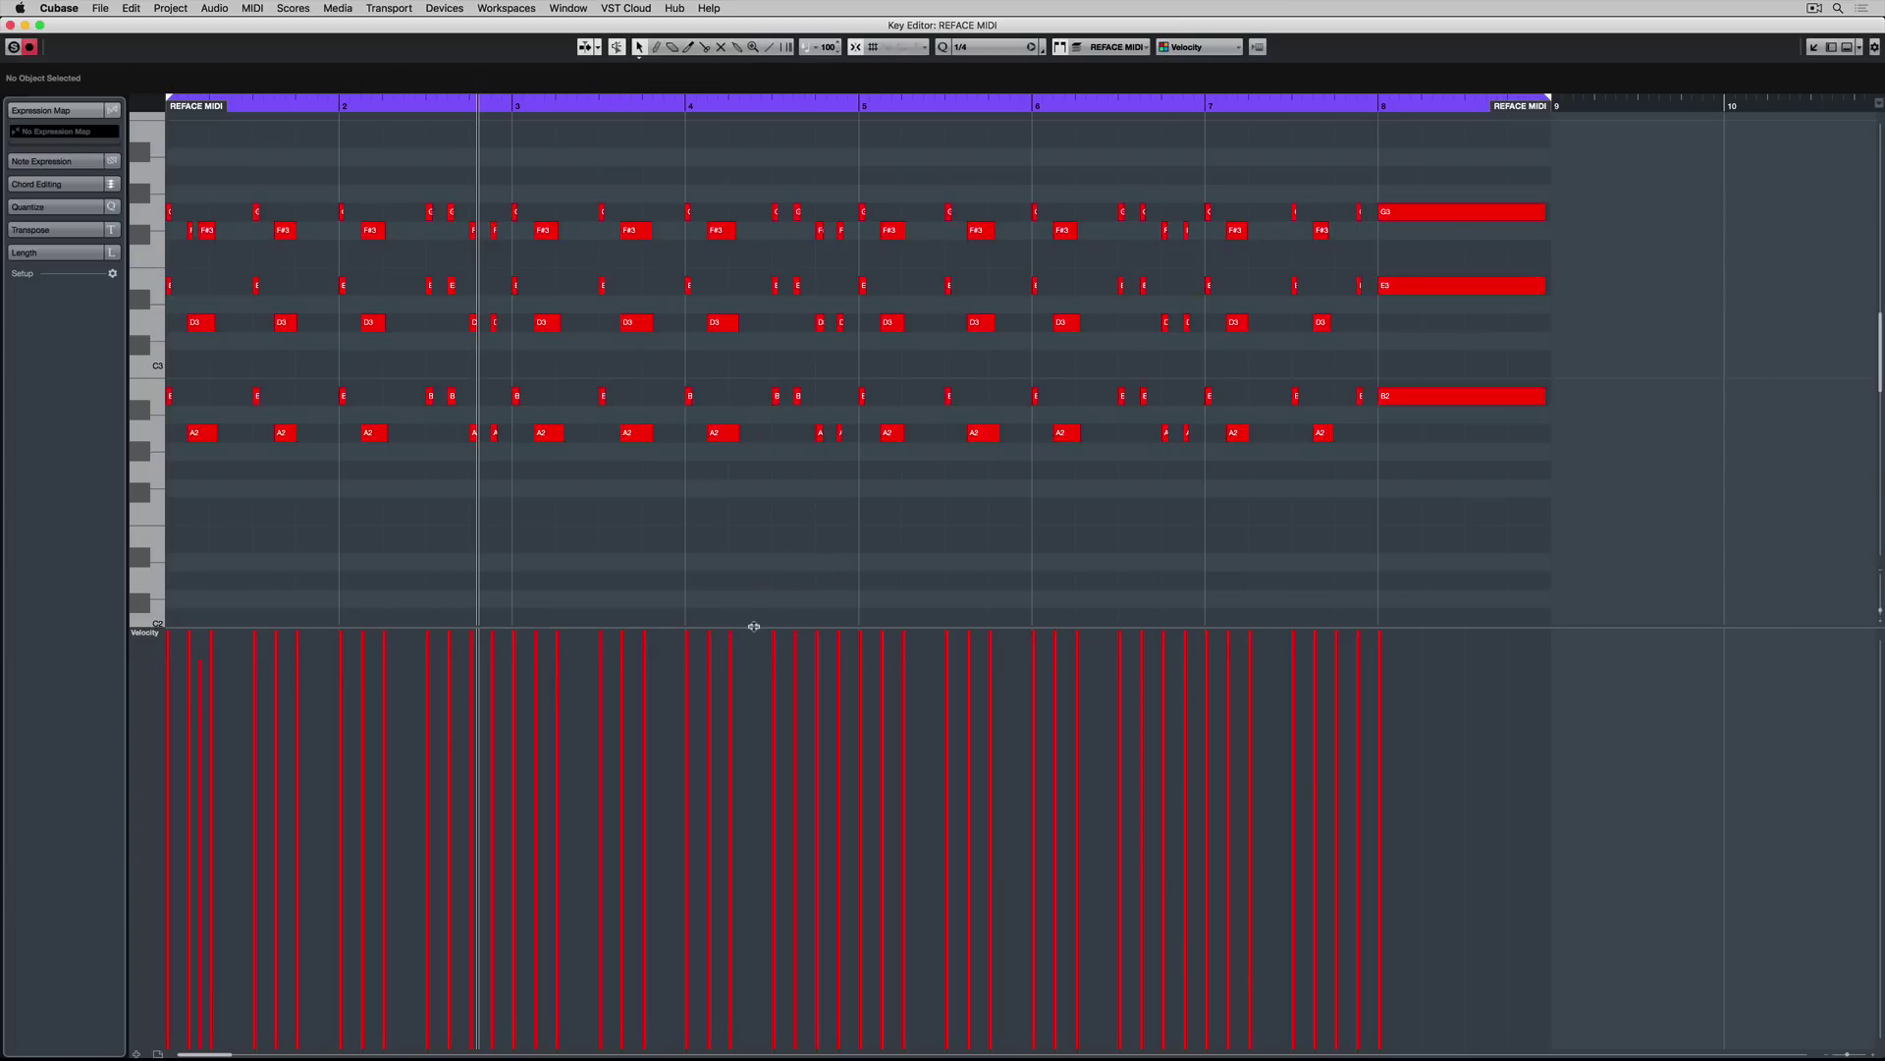
pyautogui.moveTo(753, 625); pyautogui.dragTo(744, 783)
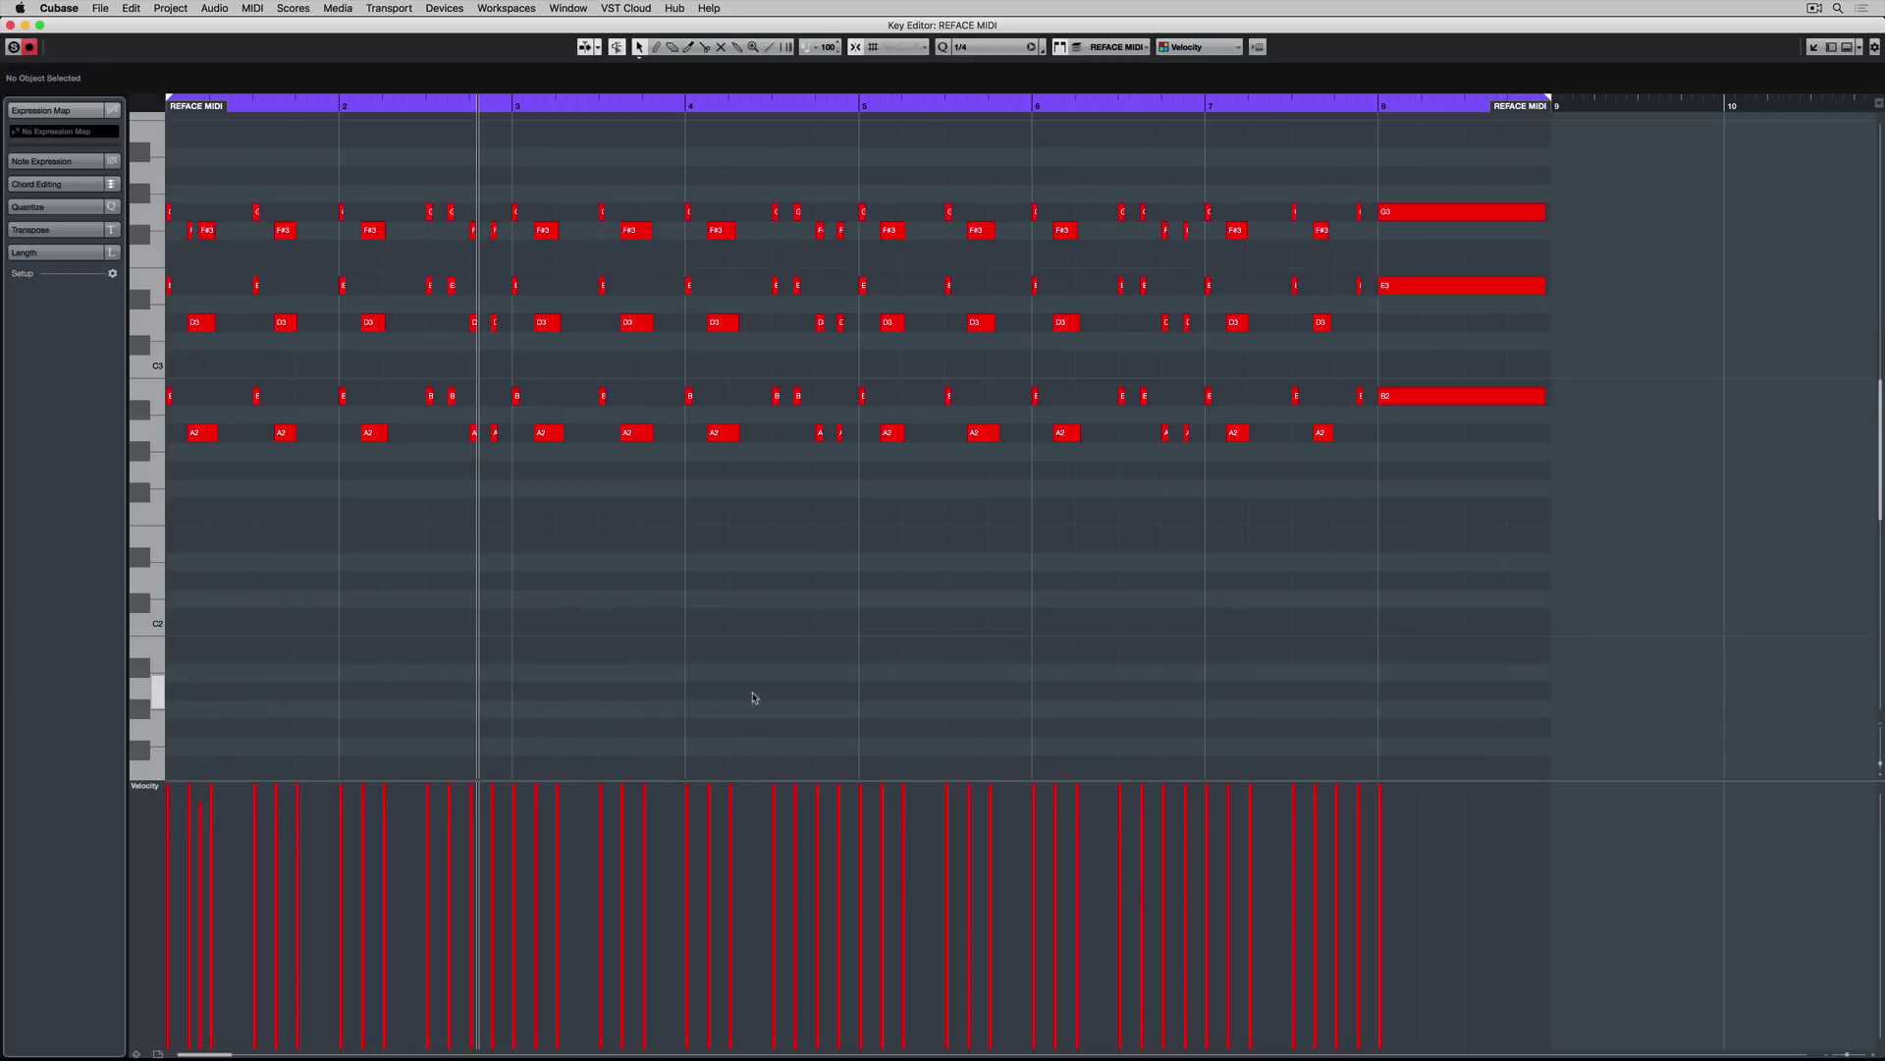
# Step: Close the Key Editor, arm the REFACE MIDI track, and record from the project start
pyautogui.press('super+w')
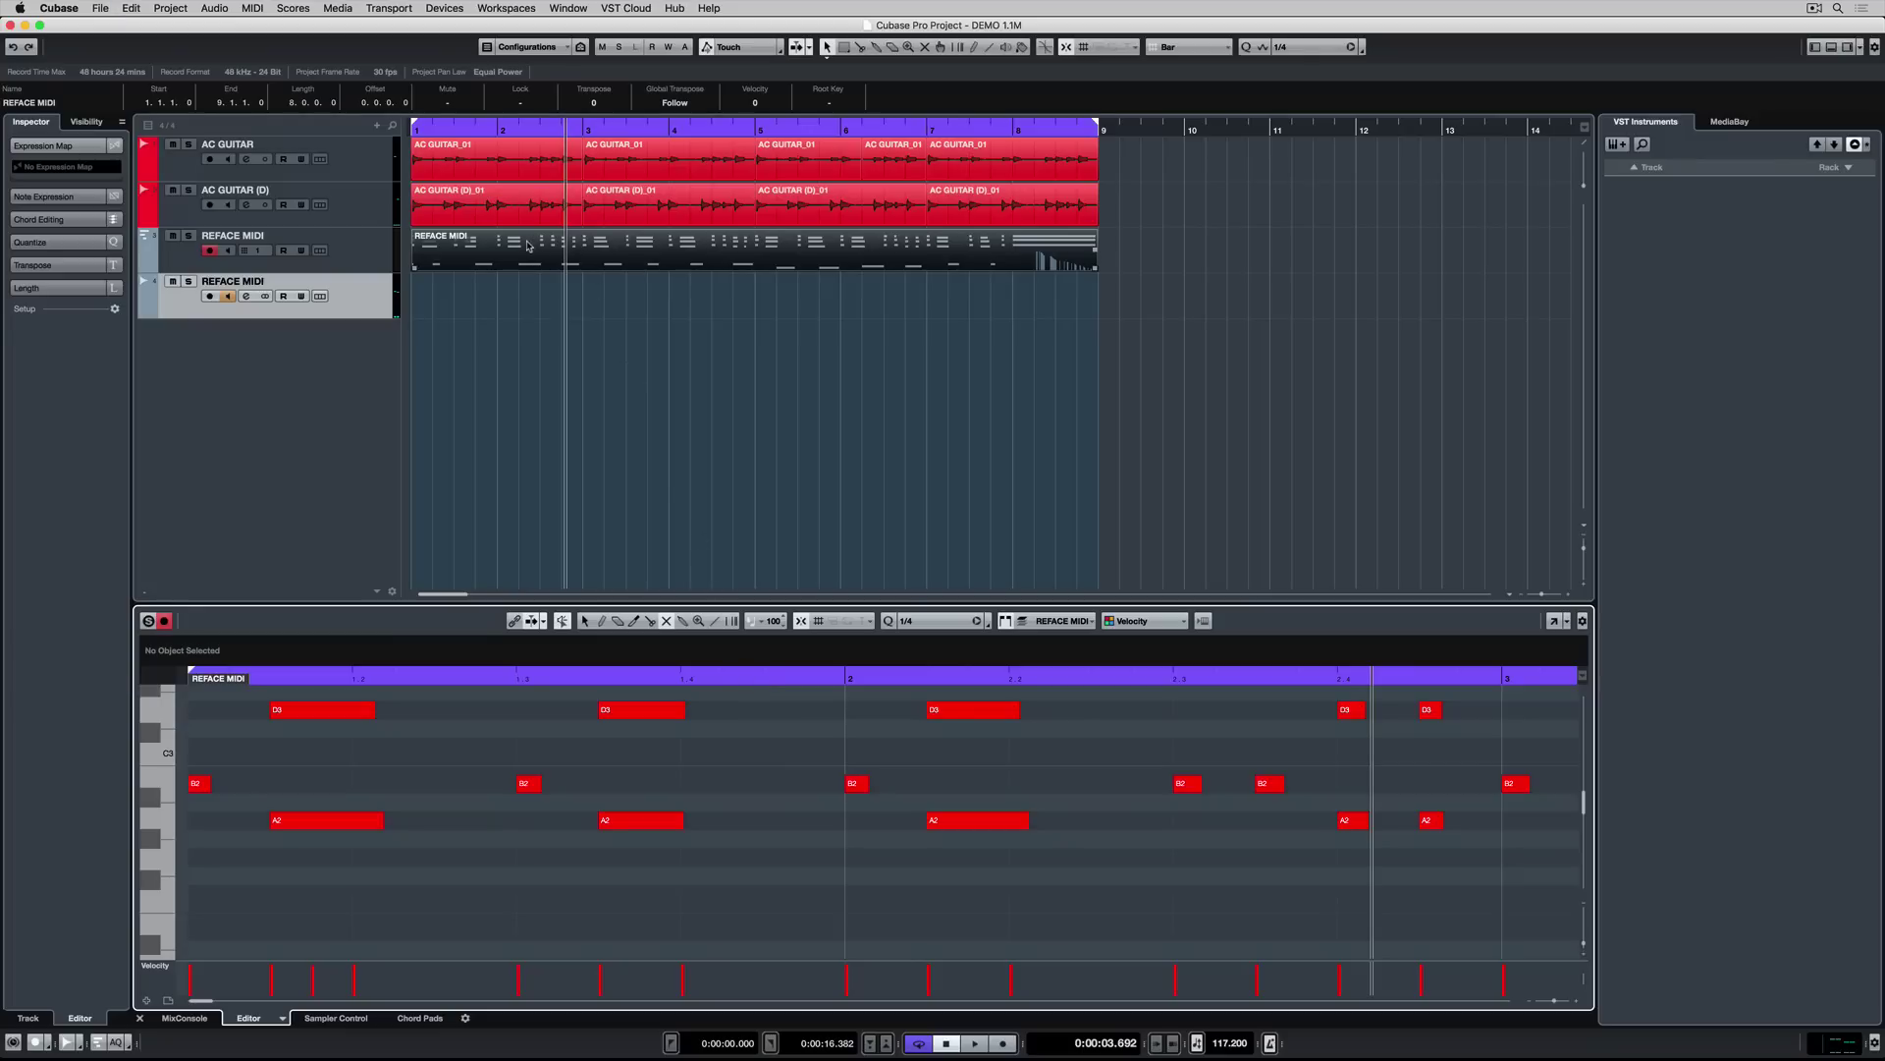
pyautogui.click(212, 296)
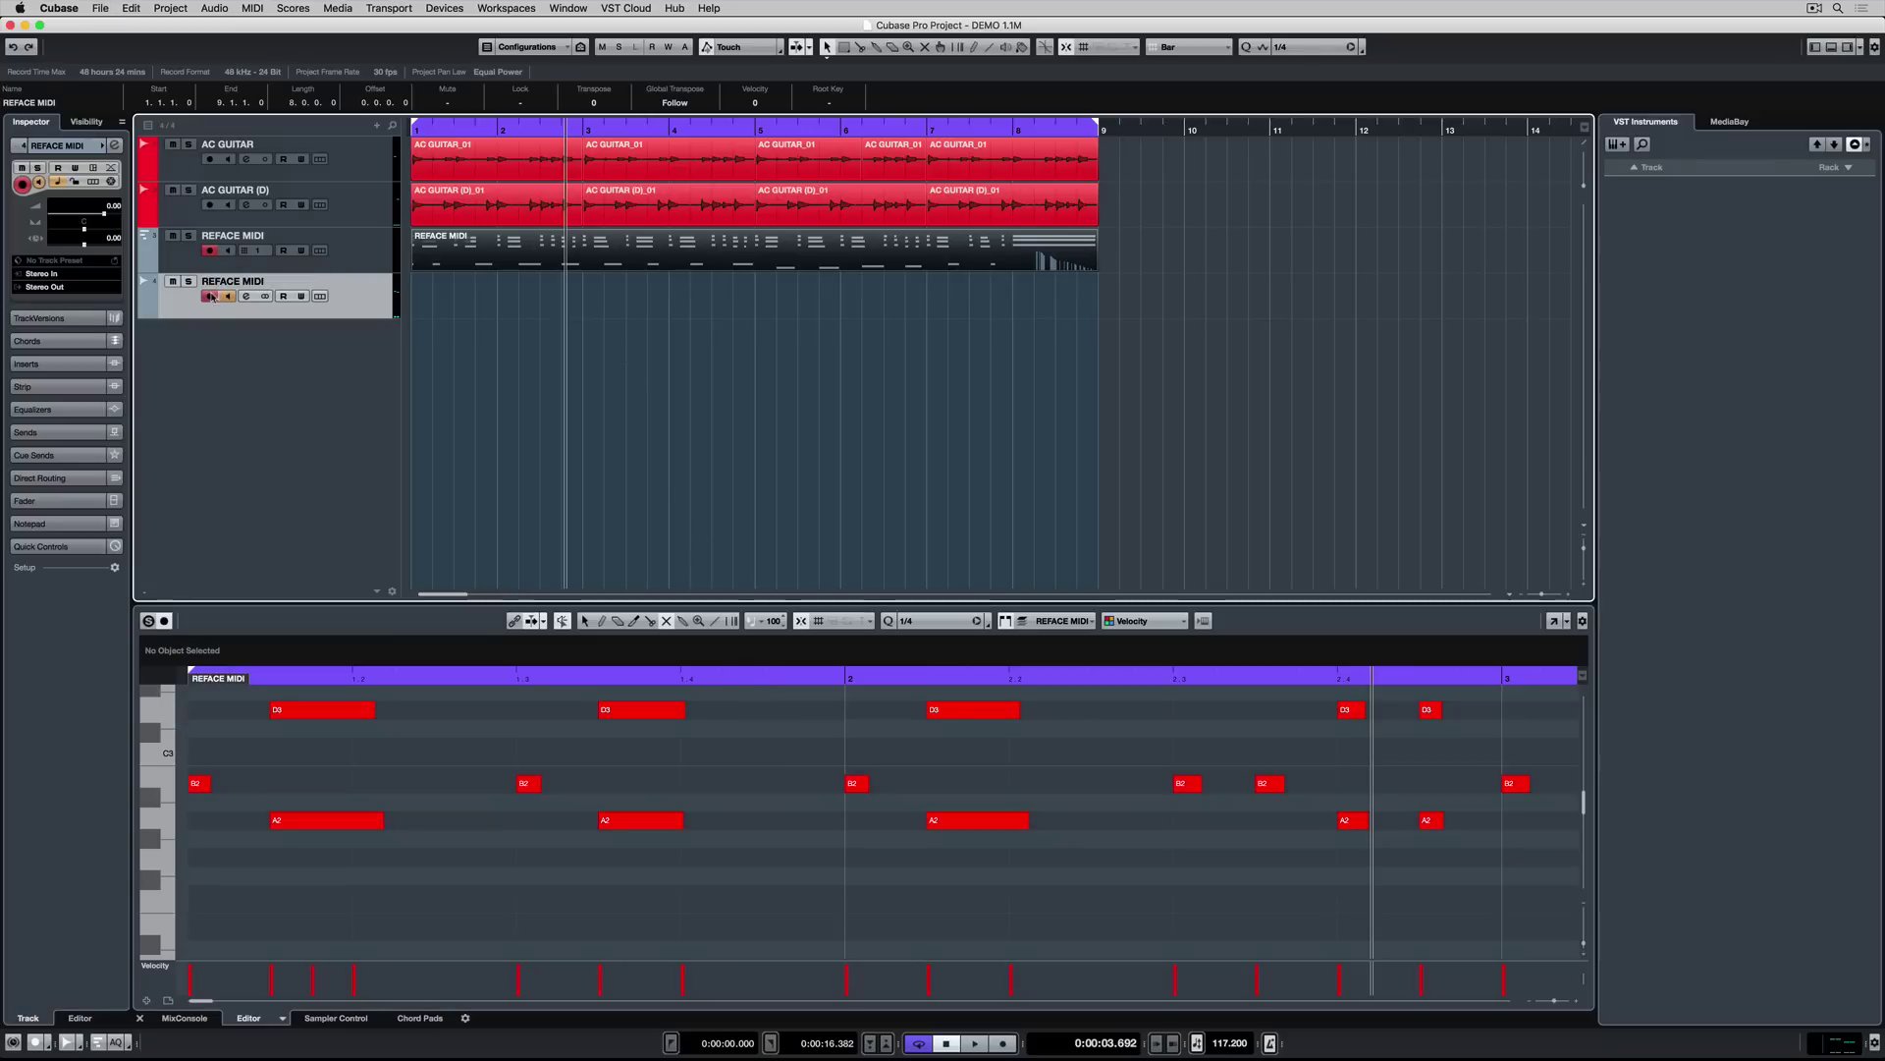
pyautogui.press('Home')
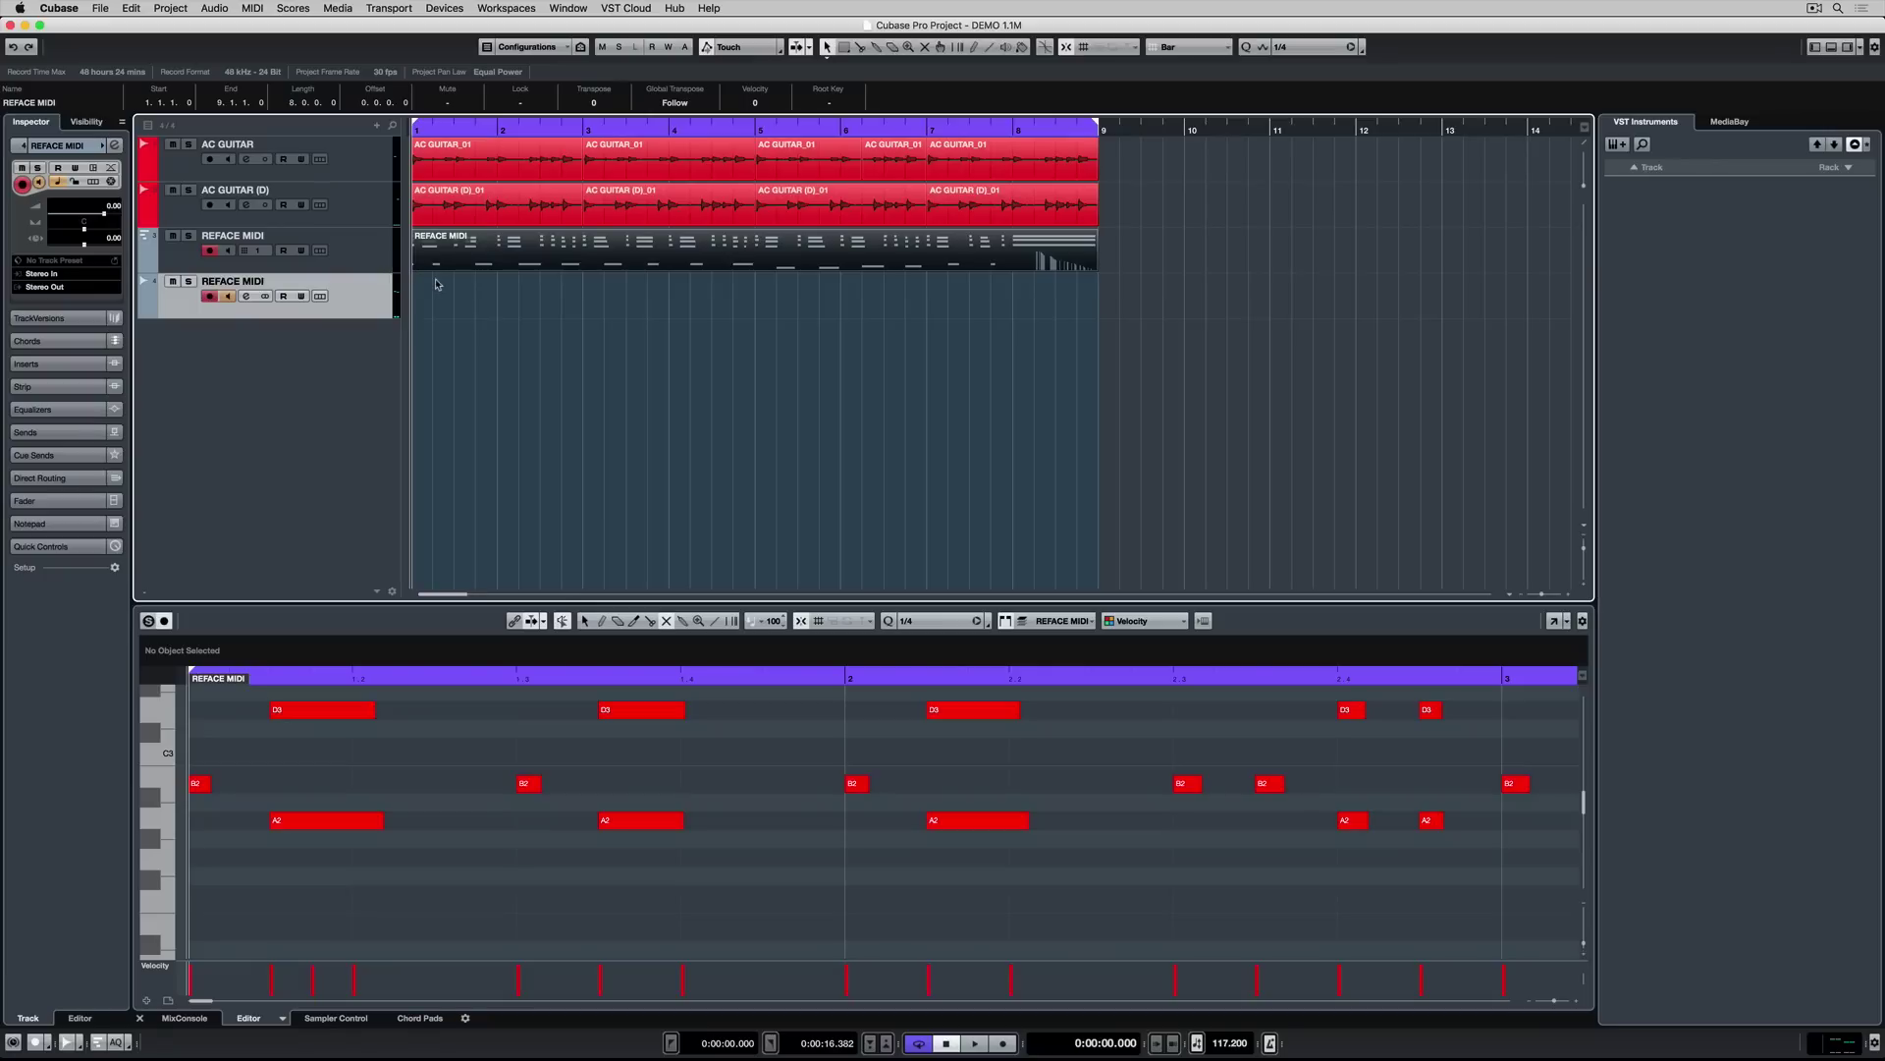
pyautogui.press('KP_Multiply')
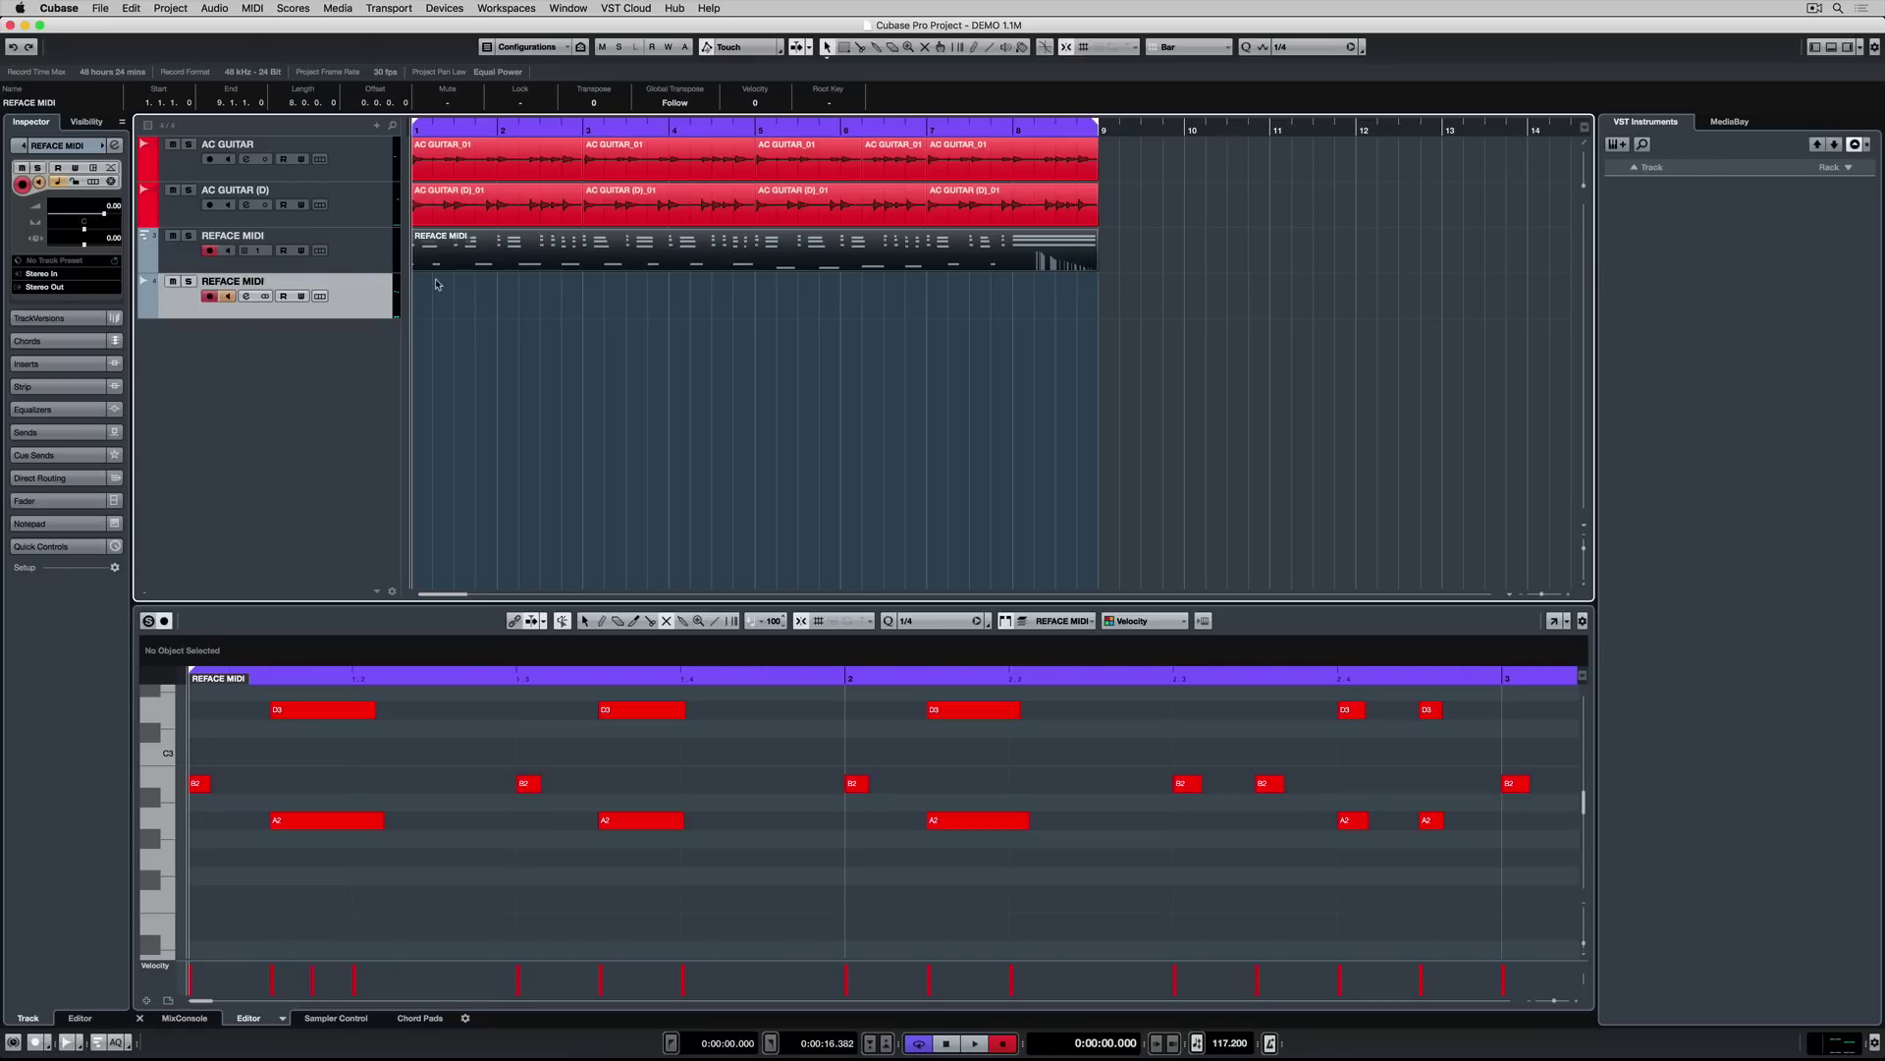